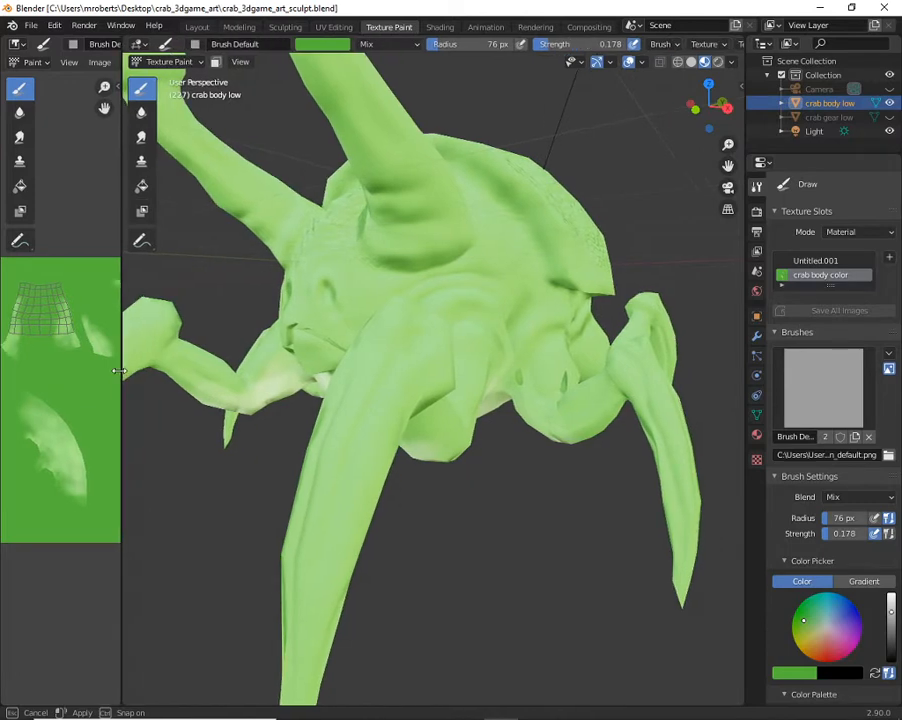
Examine the crab body's painted surface, its material properties and the current paint brush settings
mouse_move(430, 330)
middle_mouse_down()
mouse_move(467, 356)
mouse_move(443, 342)
mouse_move(459, 370)
mouse_move(486, 354)
middle_mouse_up()
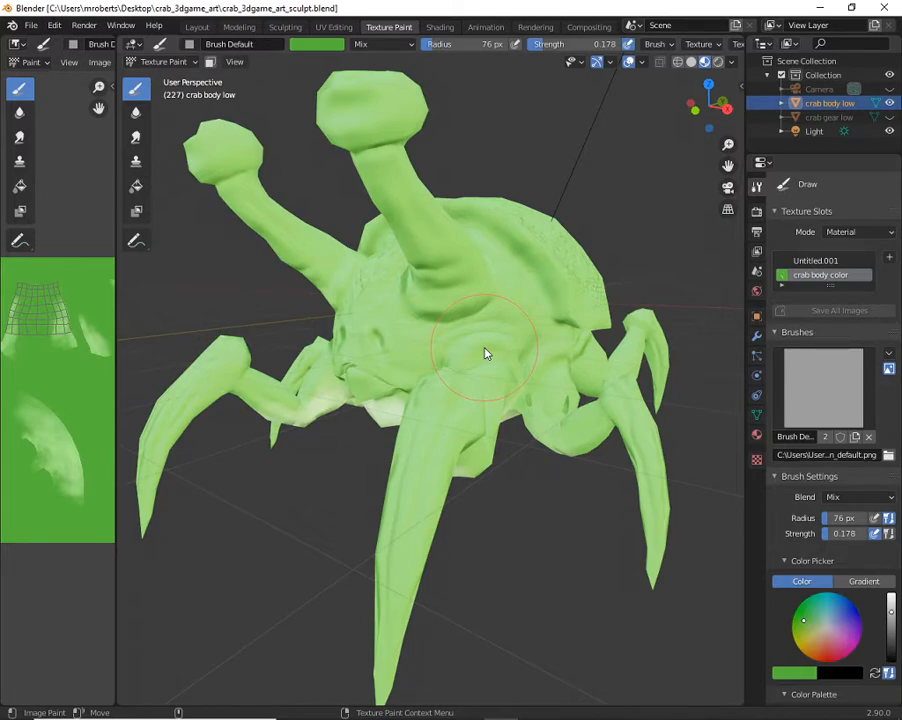
left_click_drag(486, 354, 447, 380)
mouse_move(516, 374)
middle_mouse_down()
mouse_move(458, 420)
mouse_move(506, 387)
mouse_move(548, 374)
mouse_move(463, 393)
mouse_move(364, 364)
mouse_move(424, 283)
mouse_move(497, 238)
mouse_move(477, 332)
mouse_move(477, 419)
mouse_move(574, 383)
mouse_move(544, 366)
mouse_move(417, 360)
mouse_move(459, 332)
mouse_move(492, 345)
mouse_move(499, 378)
mouse_move(346, 364)
middle_mouse_up()
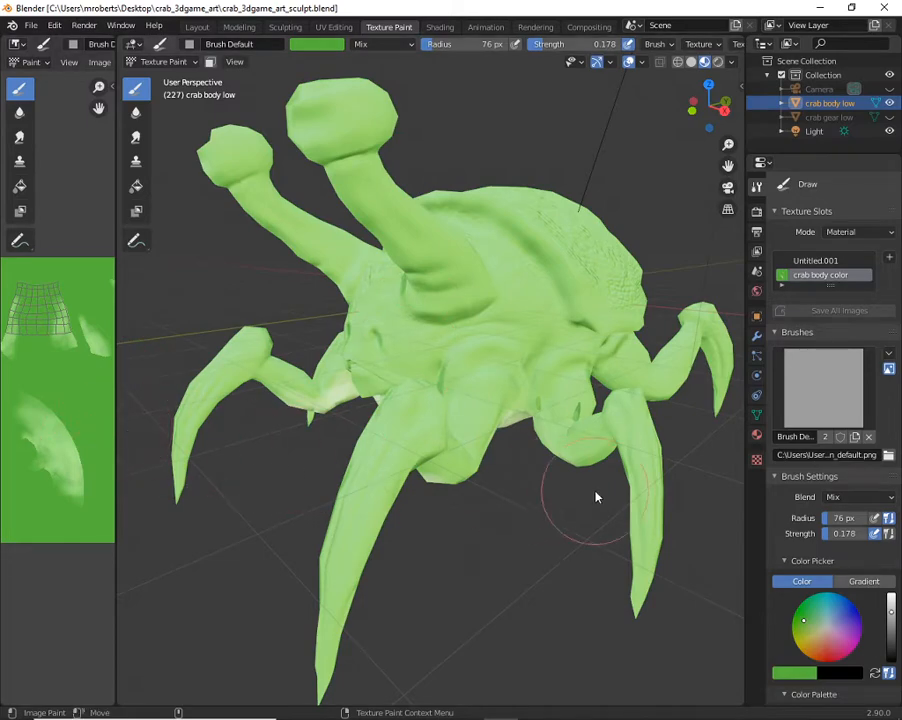
left_click(757, 434)
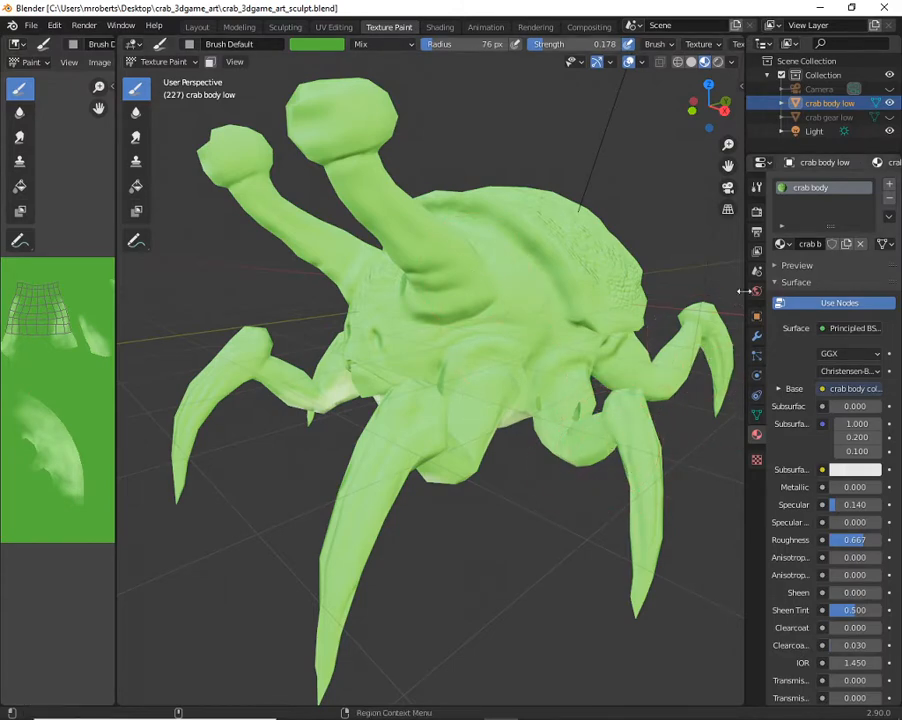
left_click(757, 188)
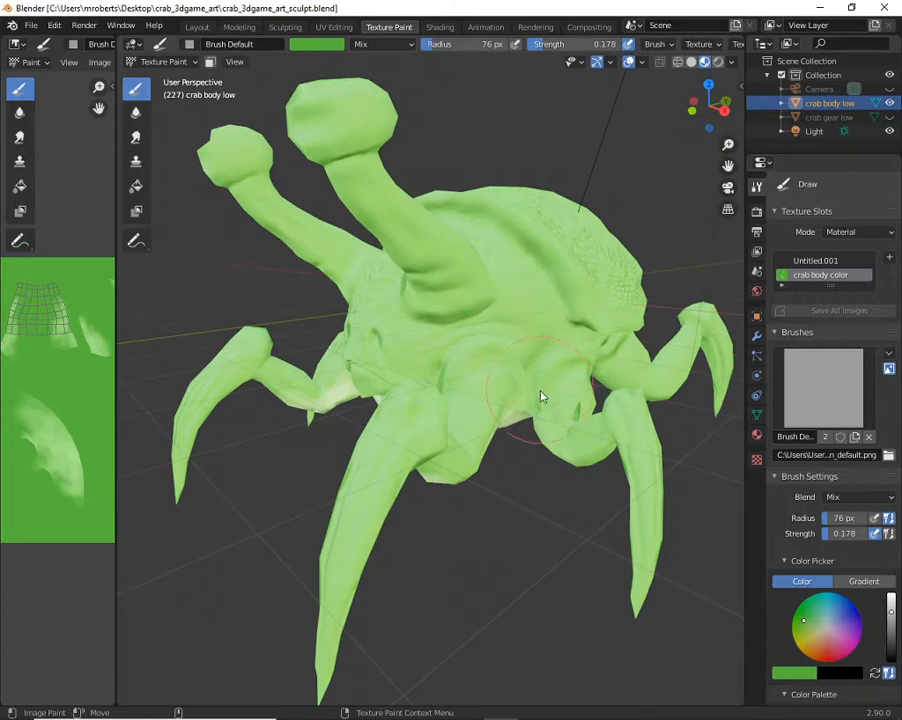
mouse_move(540, 397)
middle_mouse_down()
mouse_move(547, 503)
mouse_move(543, 378)
mouse_move(519, 316)
mouse_move(497, 325)
mouse_move(503, 342)
mouse_move(537, 364)
mouse_move(530, 356)
mouse_move(516, 406)
mouse_move(550, 414)
mouse_move(595, 393)
mouse_move(590, 368)
middle_mouse_up()
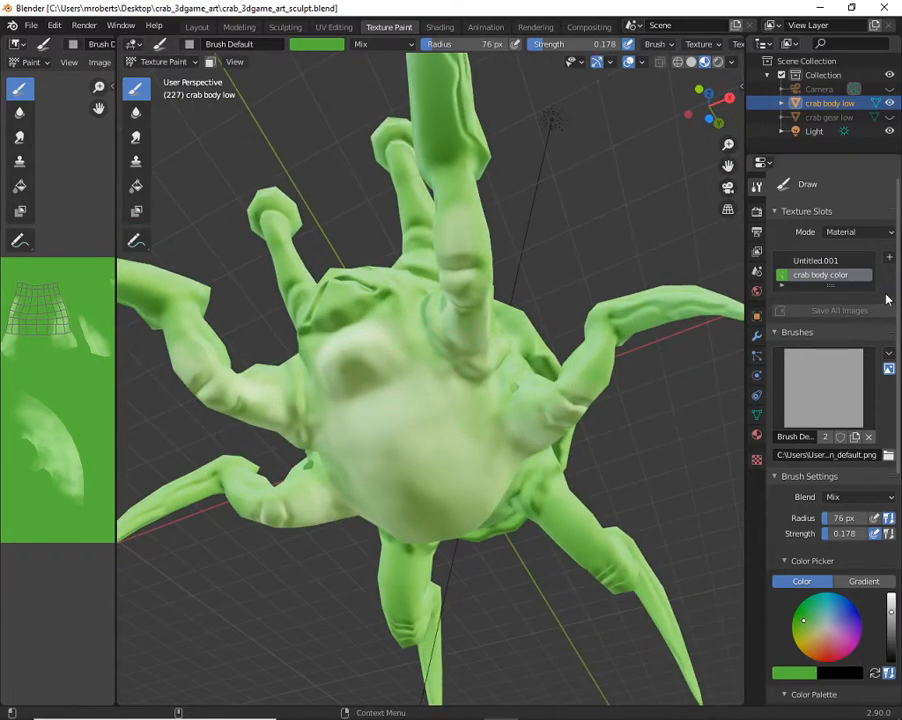
scroll(850, 335, "down", 5)
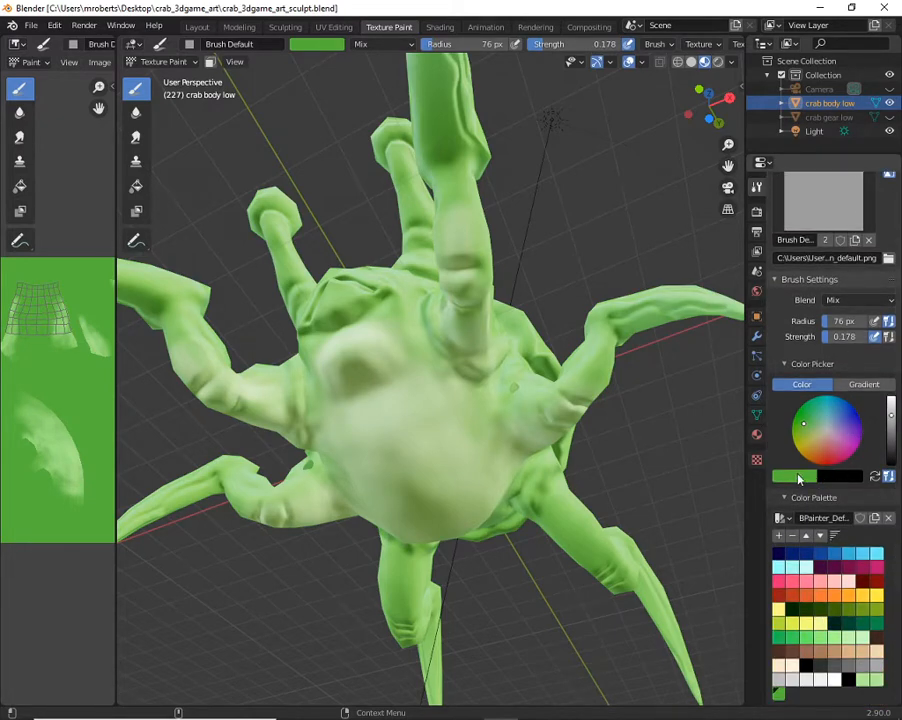
scroll(800, 500, "down", 2)
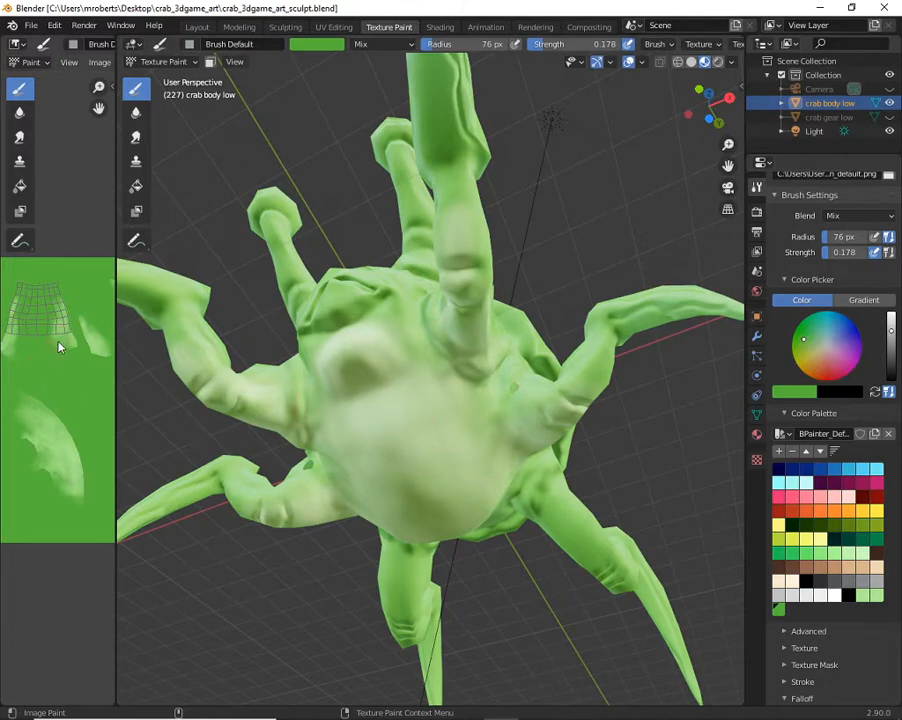
left_click(31, 25)
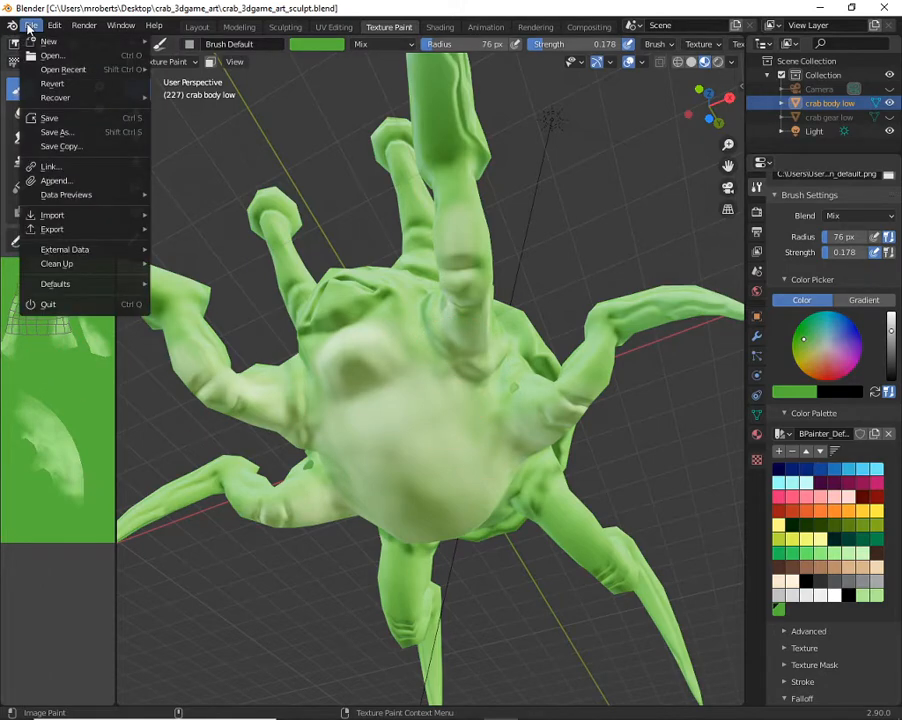
mouse_move(61, 99)
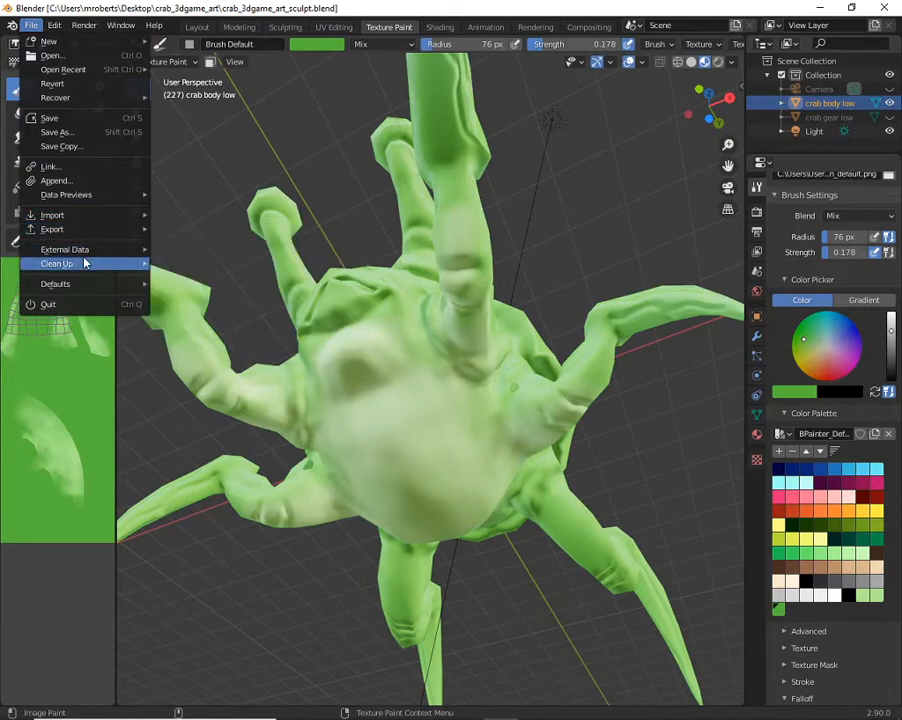
mouse_move(87, 250)
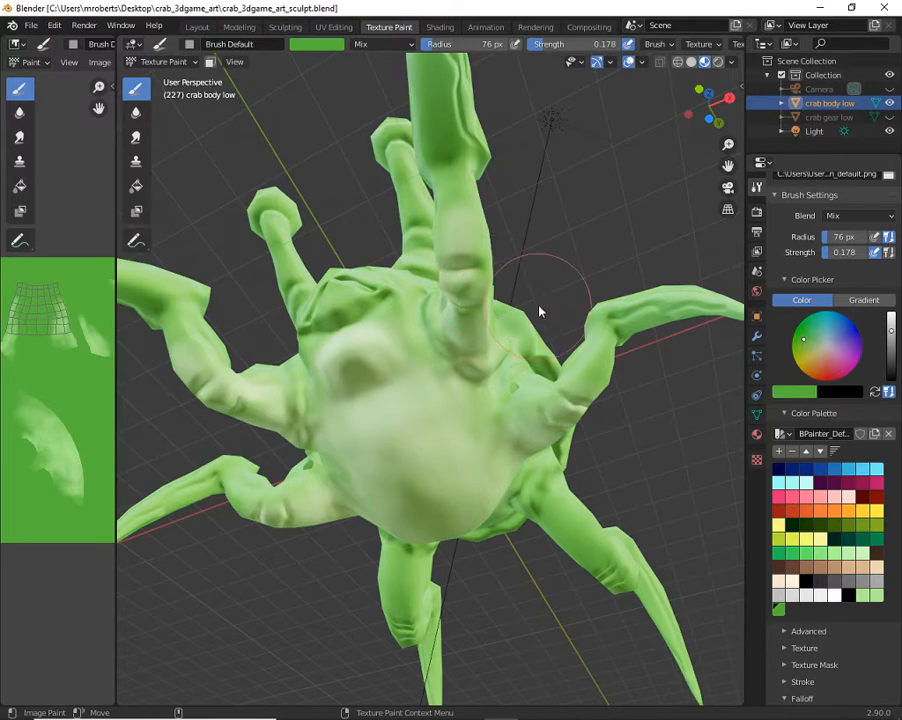
middle_click_drag(538, 312, 513, 354)
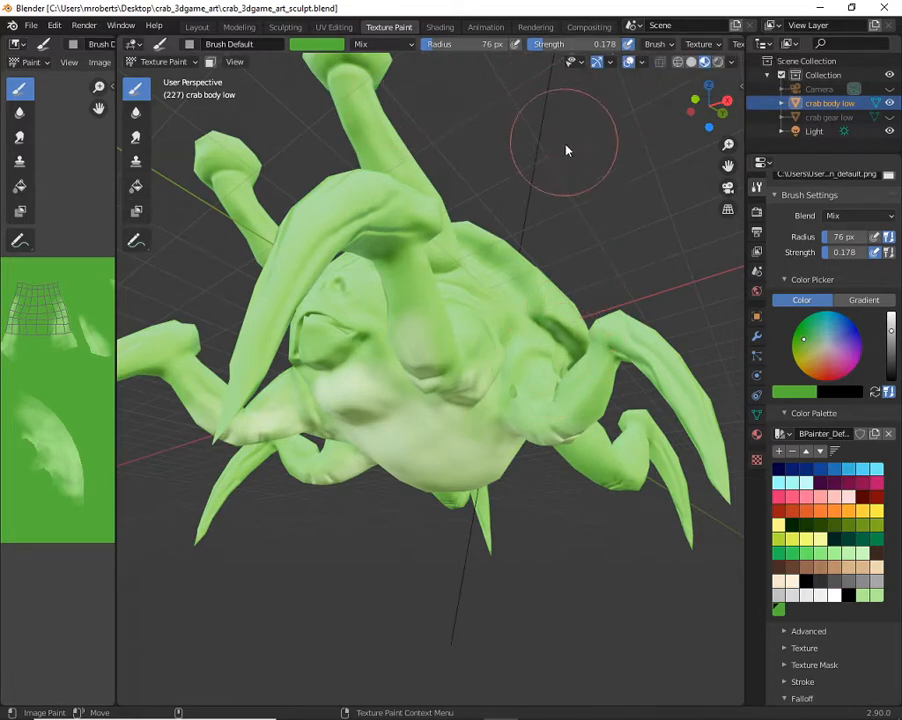
Choose the Smoother brush falloff and pick the light green palette swatch as the paint colour
scroll(843, 449, "down", 4)
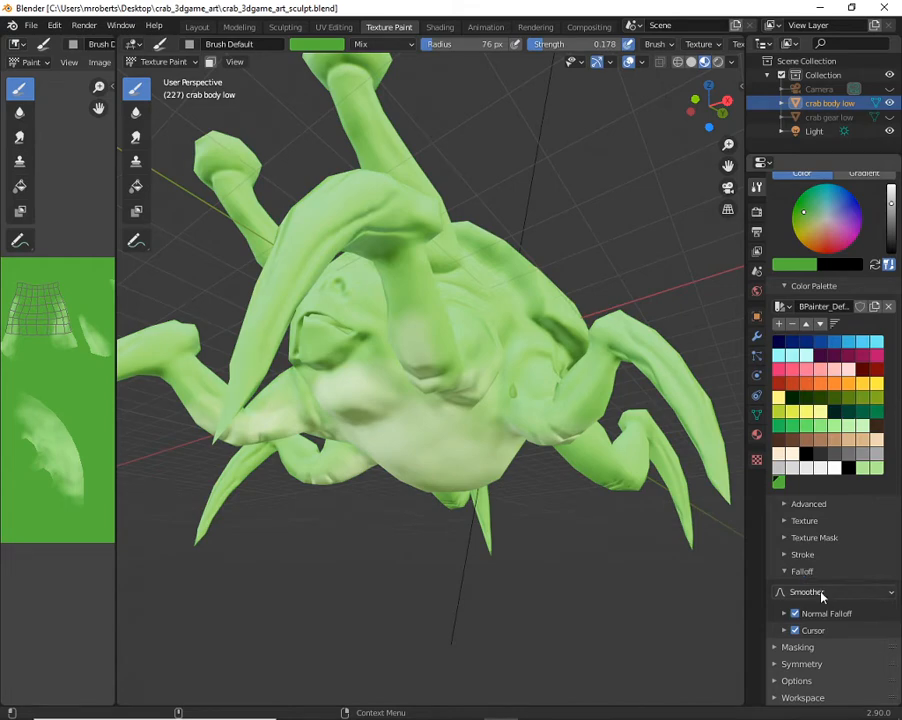
left_click(830, 592)
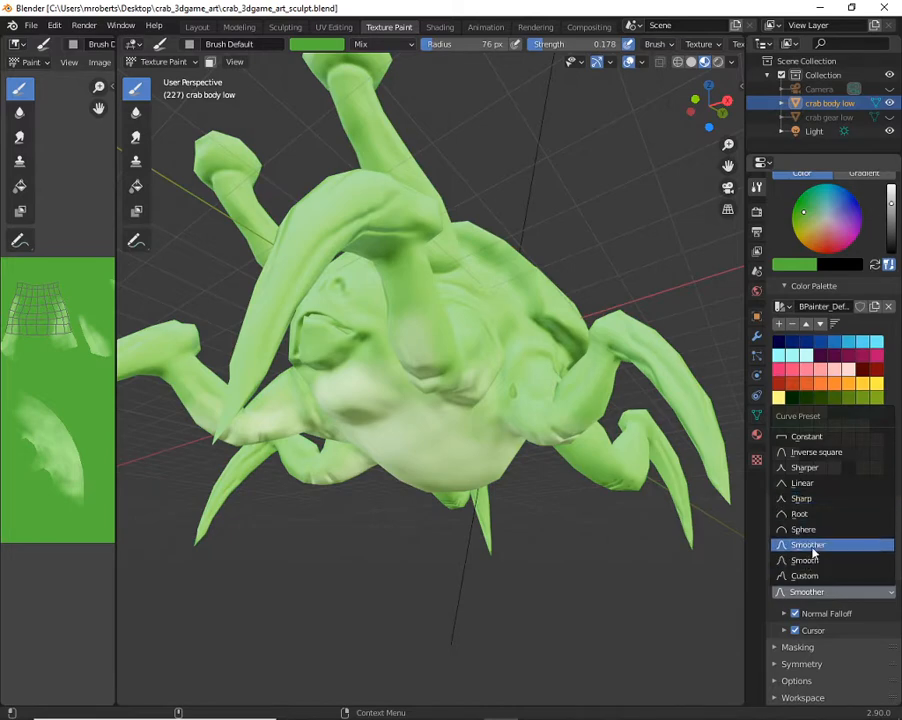
left_click(806, 545)
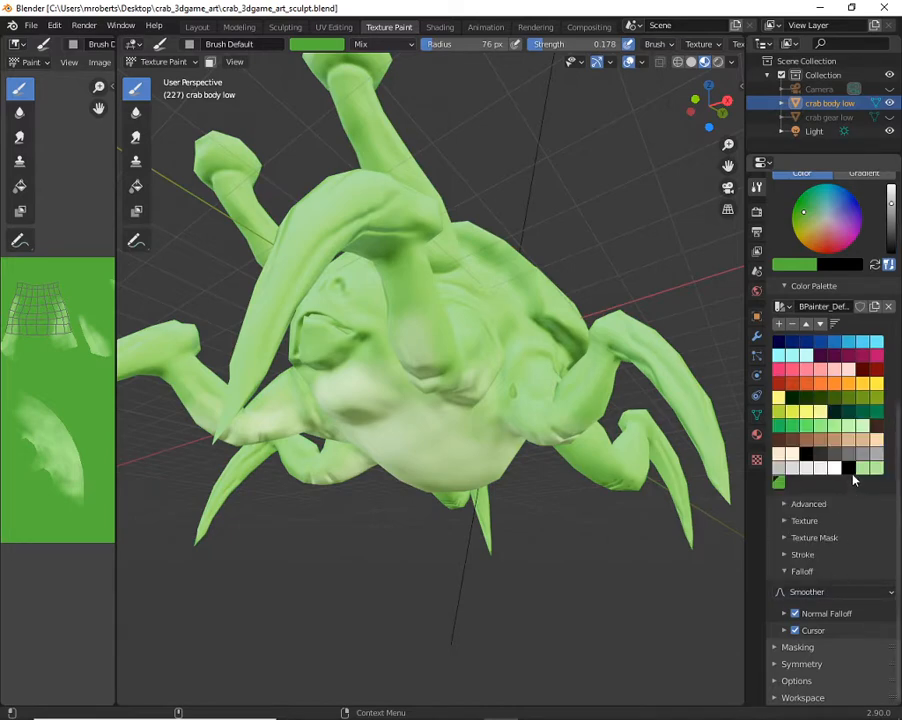
left_click(862, 470)
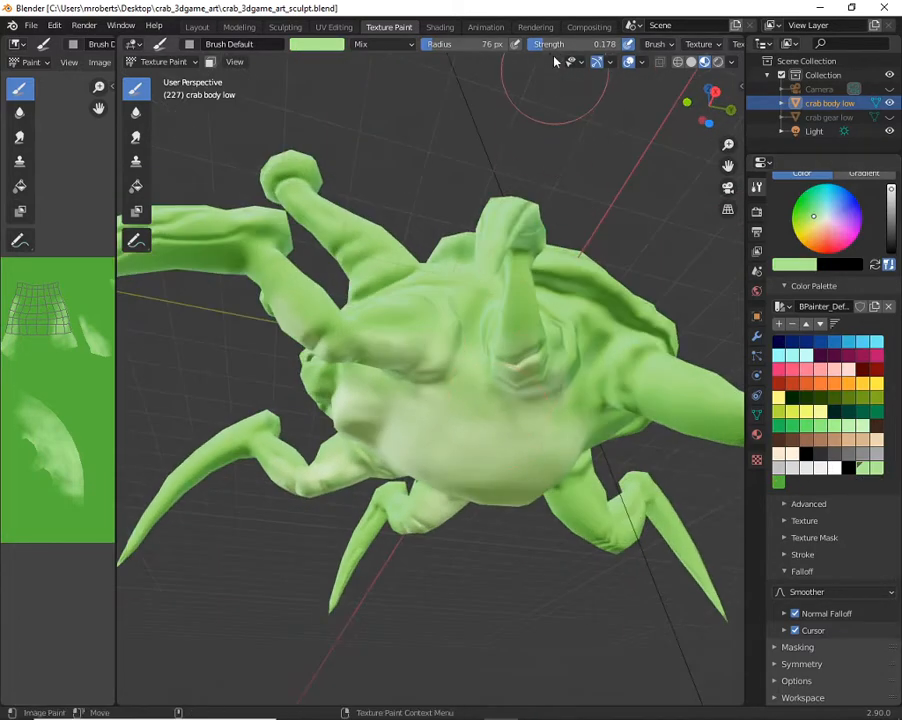
Reduce the brush radius to 38 px and paint light green along the underside of the crab's leg
middle_click_drag(510, 376, 540, 200)
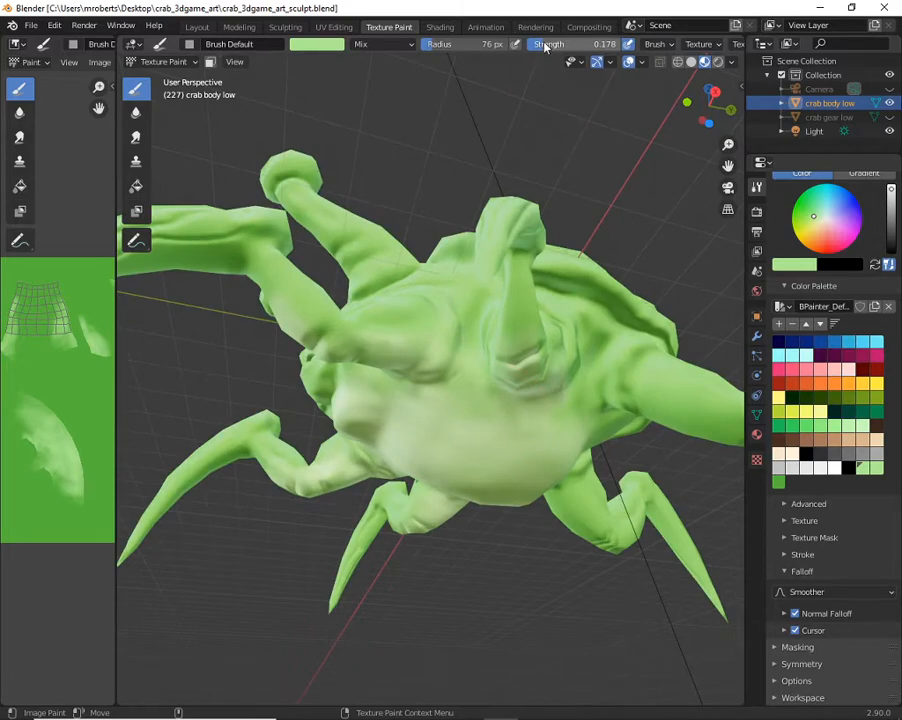
middle_click_drag(560, 425, 515, 305)
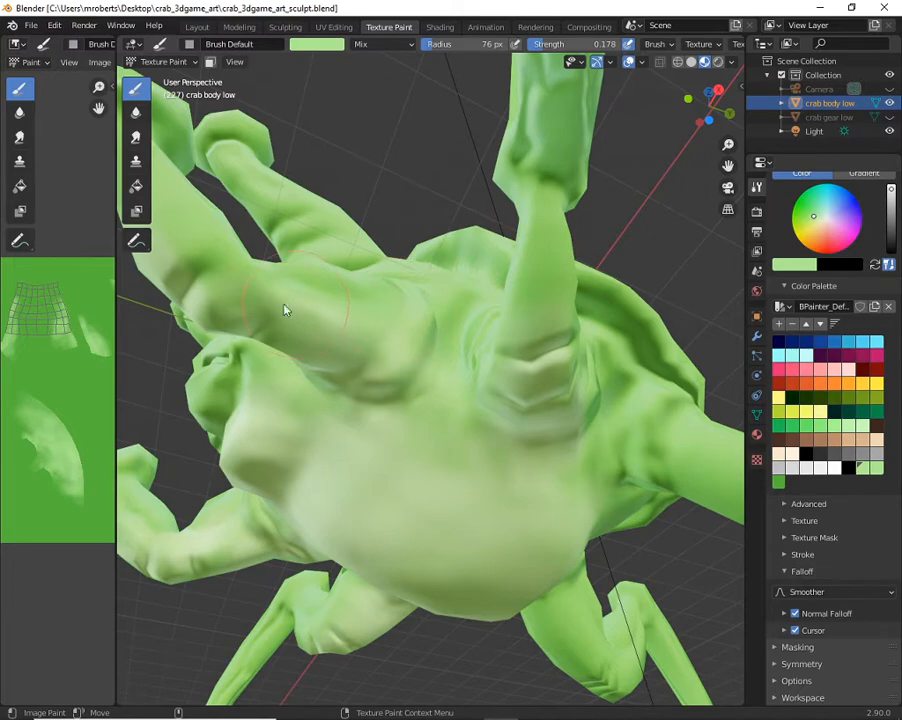
middle_click_drag(346, 326, 547, 245)
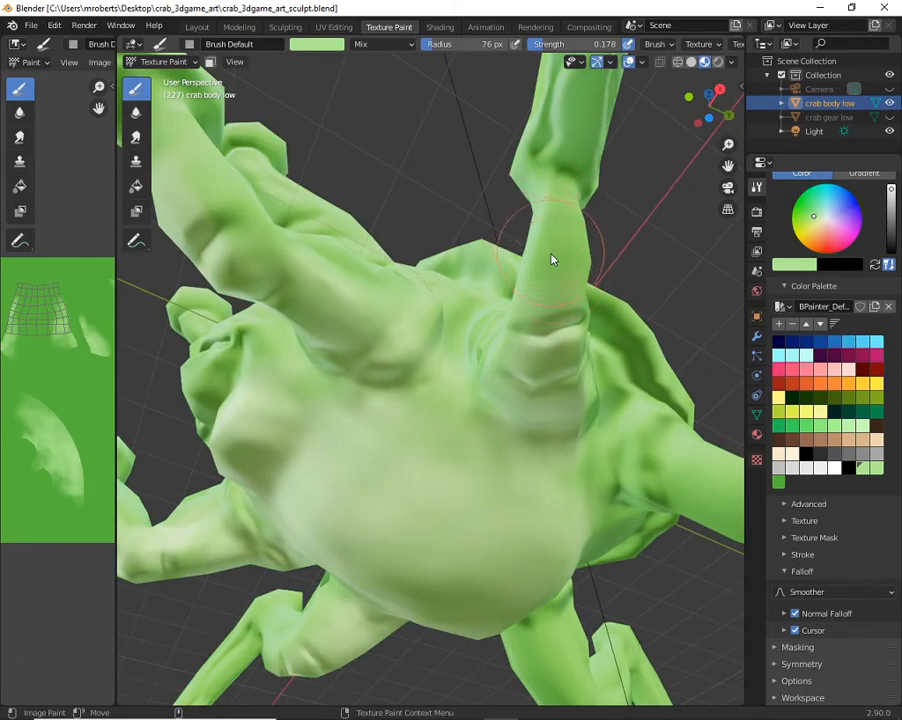
key("f")
mouse_move(563, 348)
left_mouse_down()
mouse_move(554, 326)
mouse_move(557, 262)
left_mouse_up()
middle_click_drag(552, 355, 421, 307)
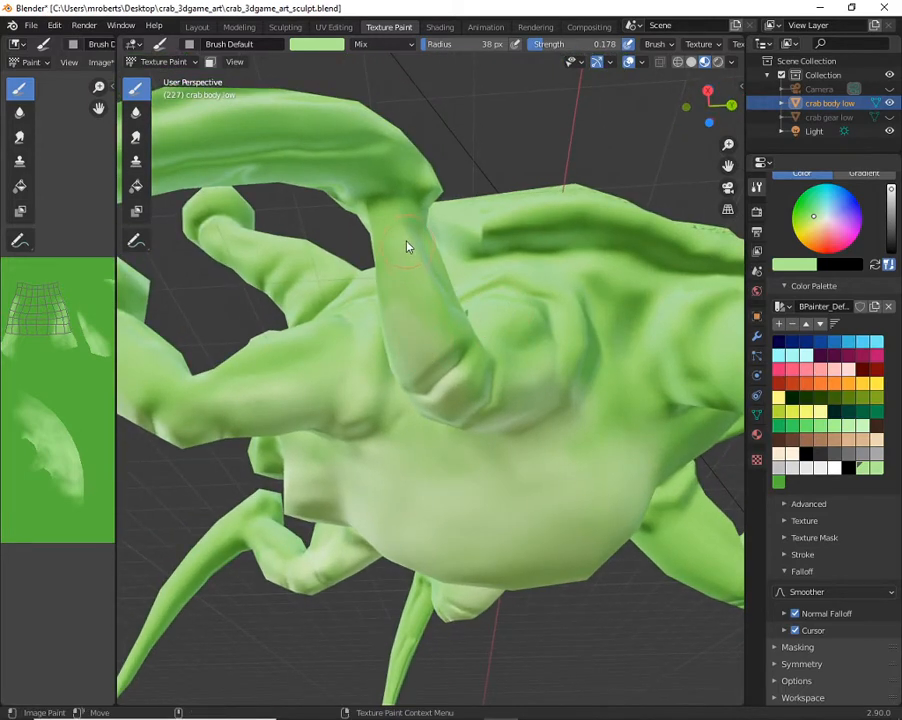
middle_click_drag(440, 363, 407, 380)
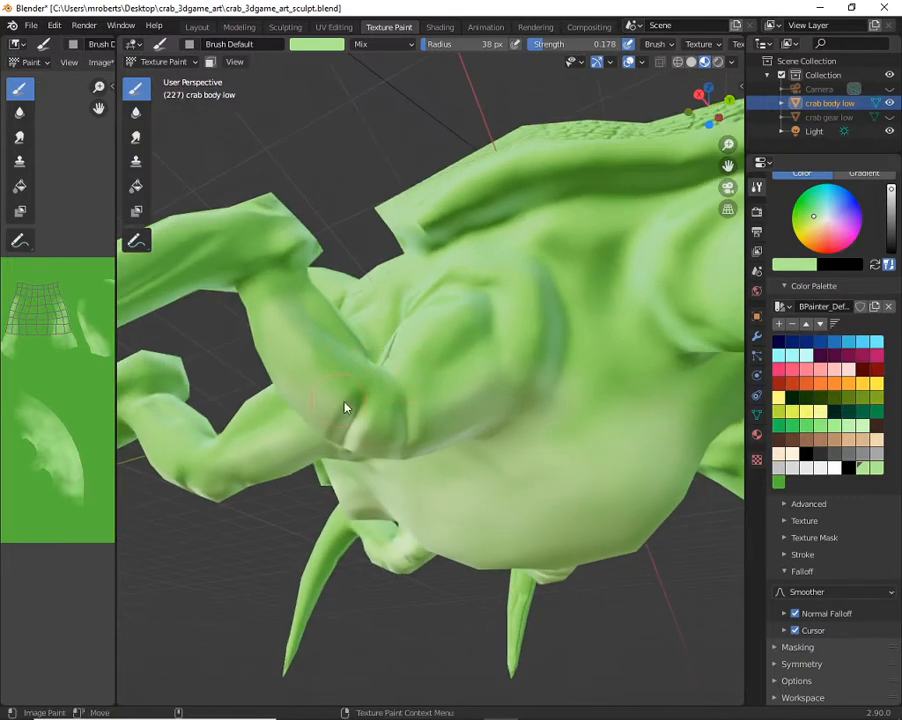
Paint light green along the bent upper segment of the crab's side leg and blend it around the joint
middle_click_drag(346, 409, 641, 359)
left_click_drag(649, 326, 619, 433)
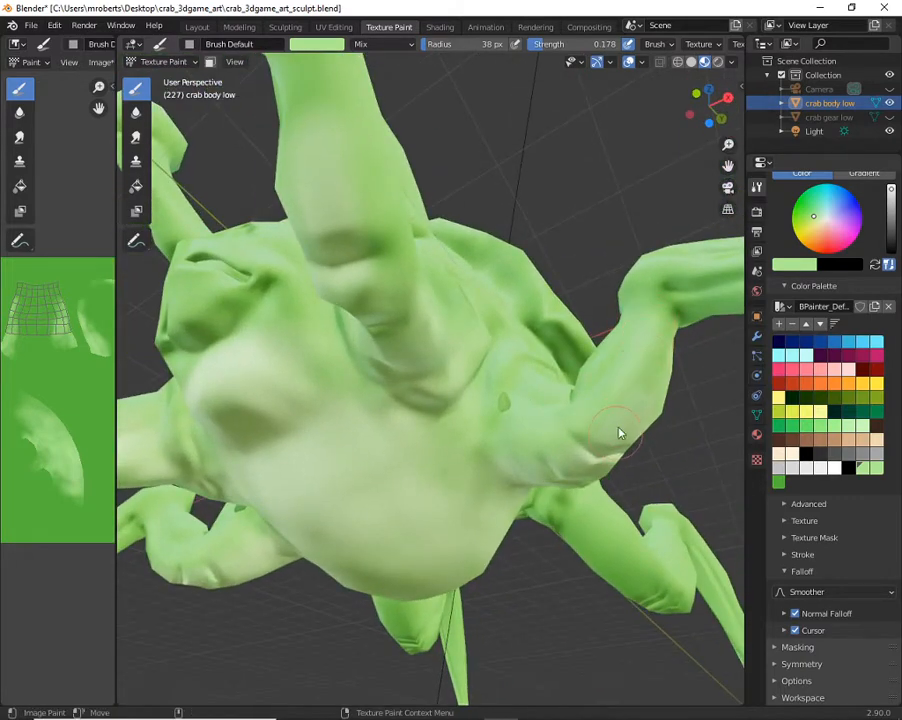
middle_click_drag(646, 363, 463, 482)
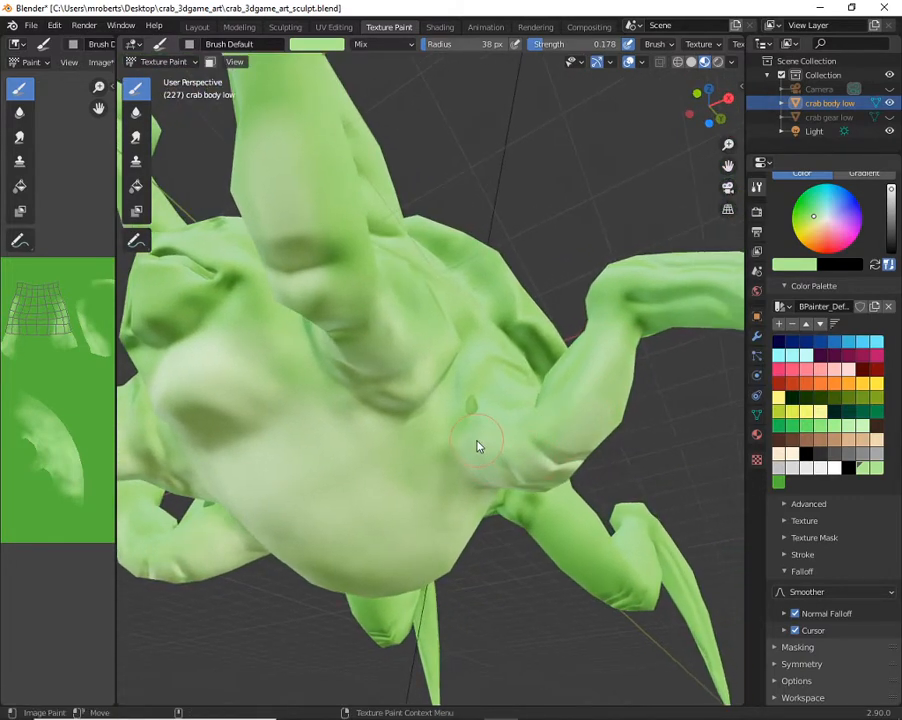
middle_click_drag(519, 433, 570, 459)
middle_click_drag(608, 405, 475, 360)
scroll(475, 360, "up", 1)
scroll(541, 368, "up", 1)
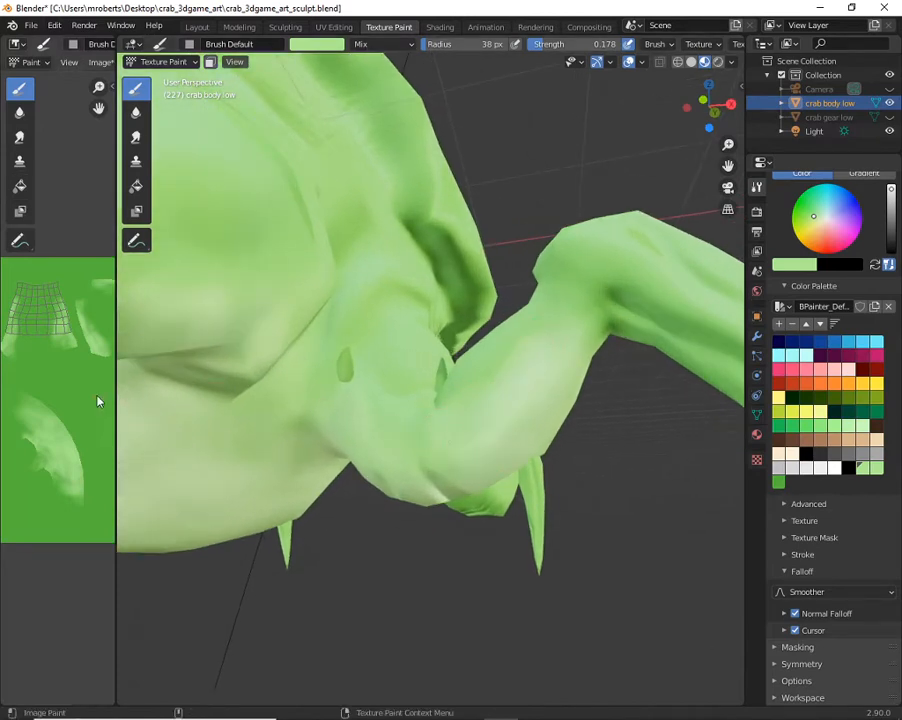
Enlarge the image editor to examine the painted areas of the crab body color texture, then restore the wide 3D view
left_click_drag(115, 419, 307, 419)
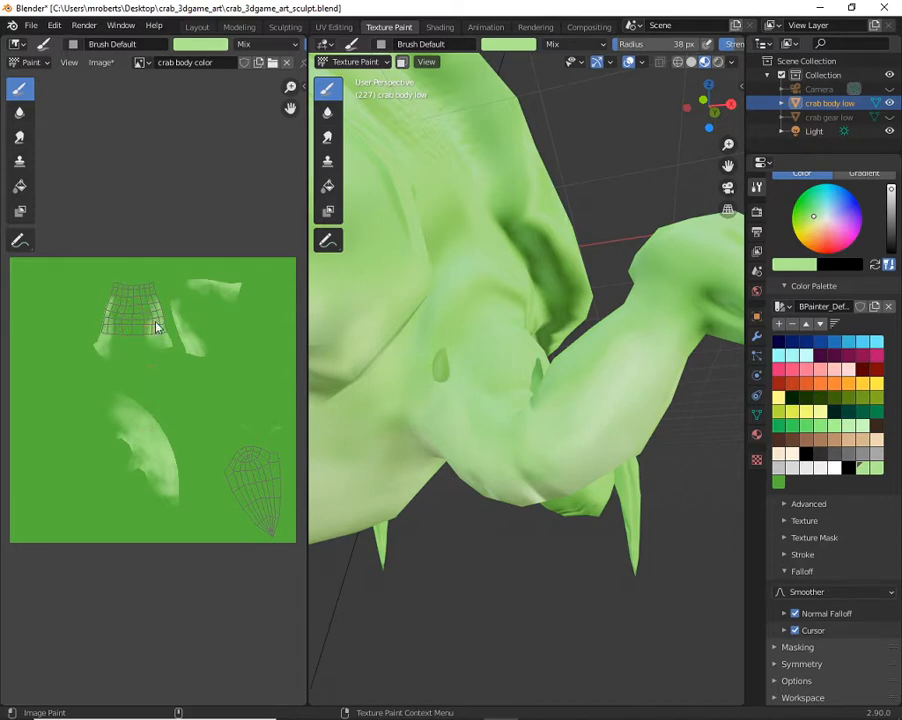
scroll(124, 333, "up", 4)
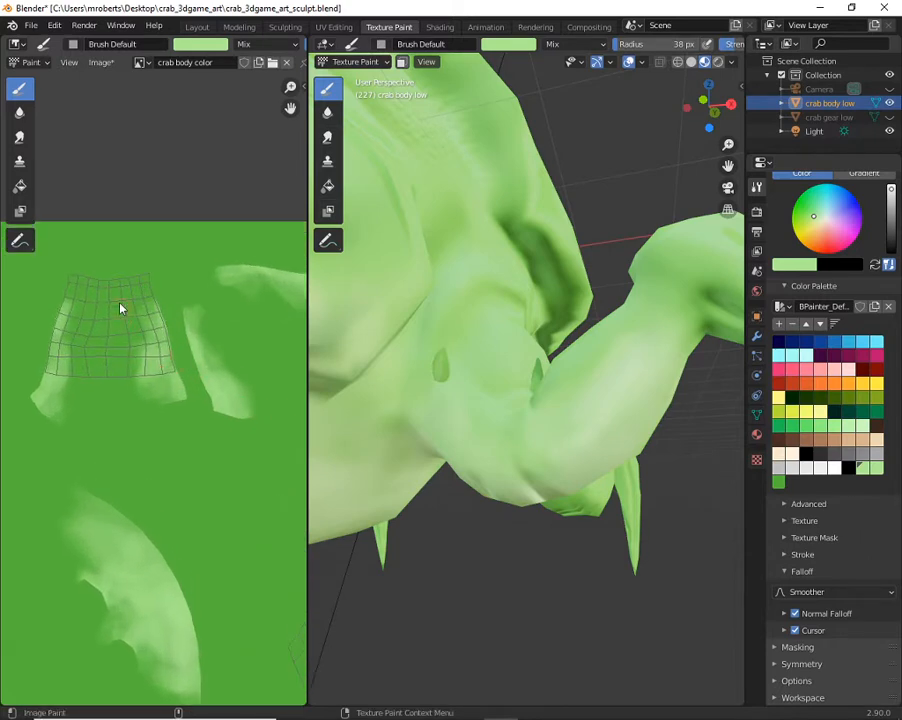
middle_click_drag(221, 325, 236, 307)
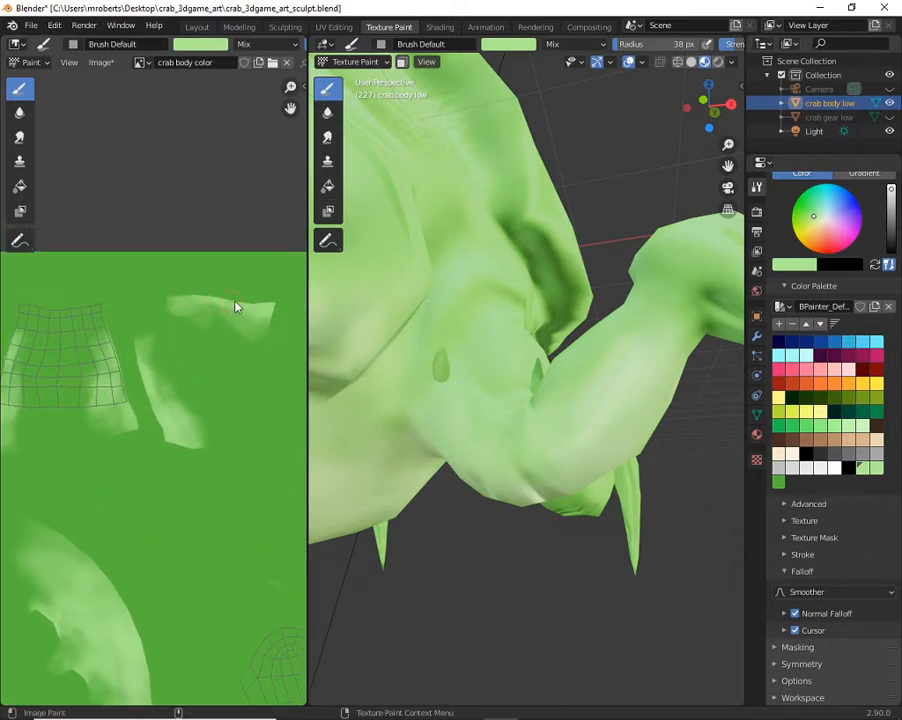
left_click_drag(267, 310, 228, 300)
middle_click_drag(596, 409, 366, 388)
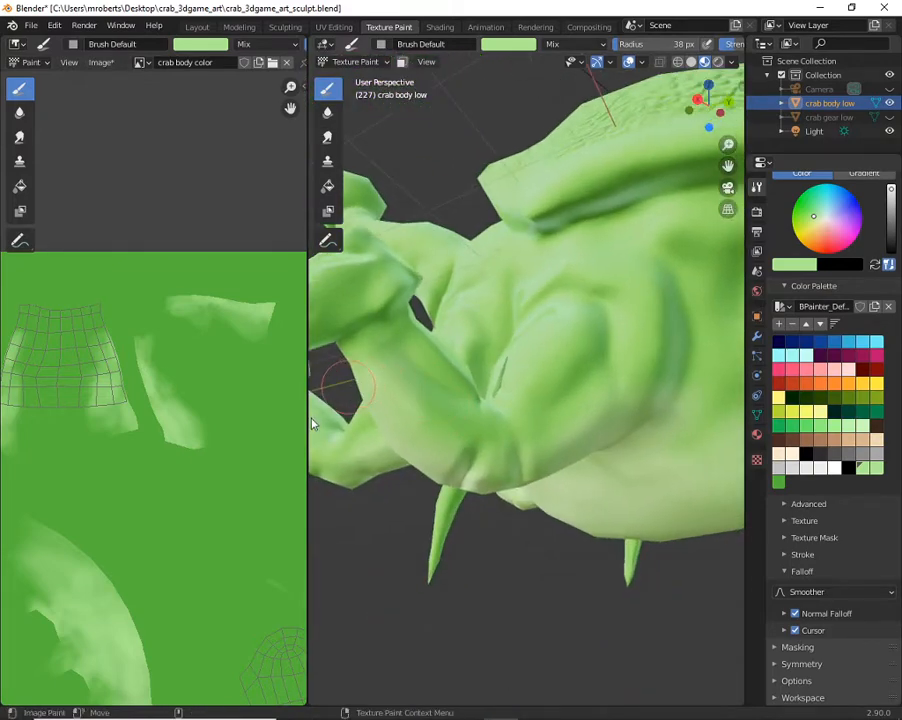
left_click_drag(303, 420, 104, 408)
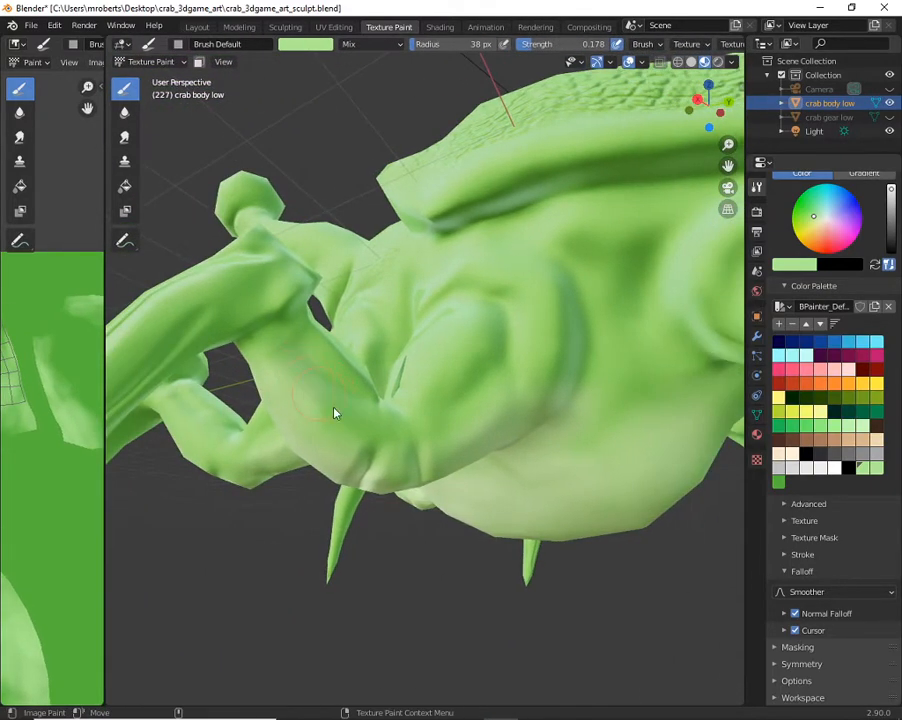
Increase the brush radius to 56 px and paint light green around the base of the side leg
middle_click_drag(335, 413, 444, 448)
middle_click_drag(528, 374, 486, 398)
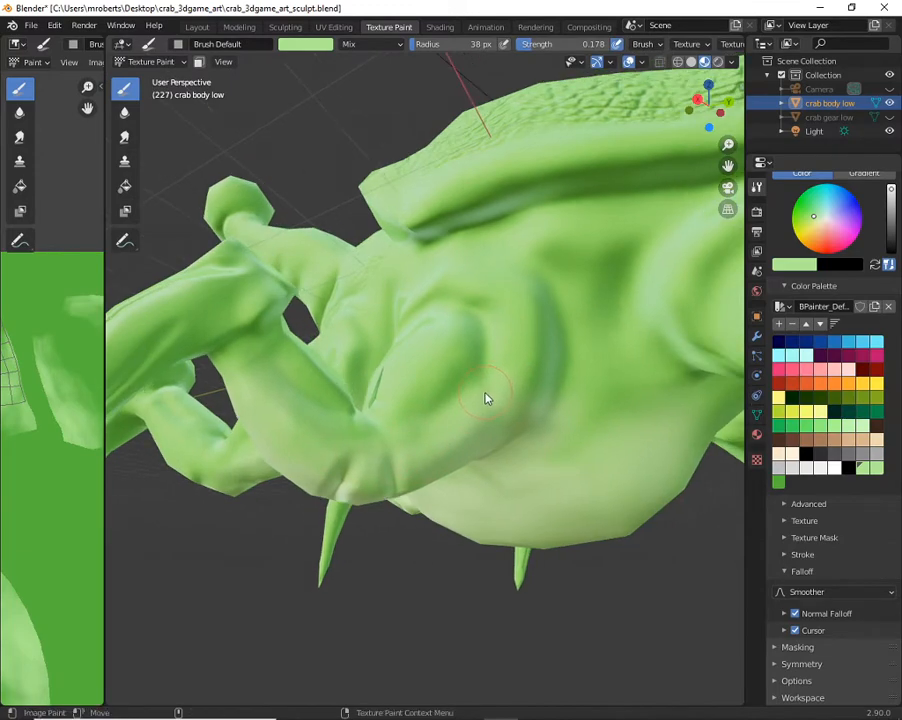
key("bracketright")
key("bracketright")
key("bracketright")
key("bracketright")
mouse_move(484, 364)
left_mouse_down()
mouse_move(433, 424)
mouse_move(492, 343)
left_mouse_up()
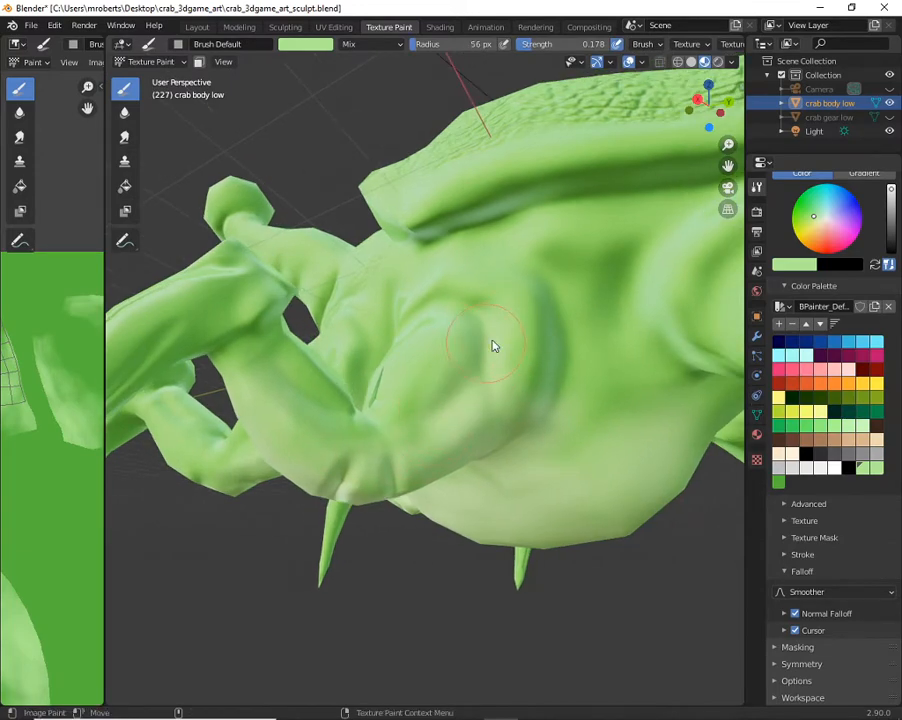
Paint light green over the body's underside between the two large arms, blending it up towards the shell rim
middle_click_drag(403, 429, 384, 432)
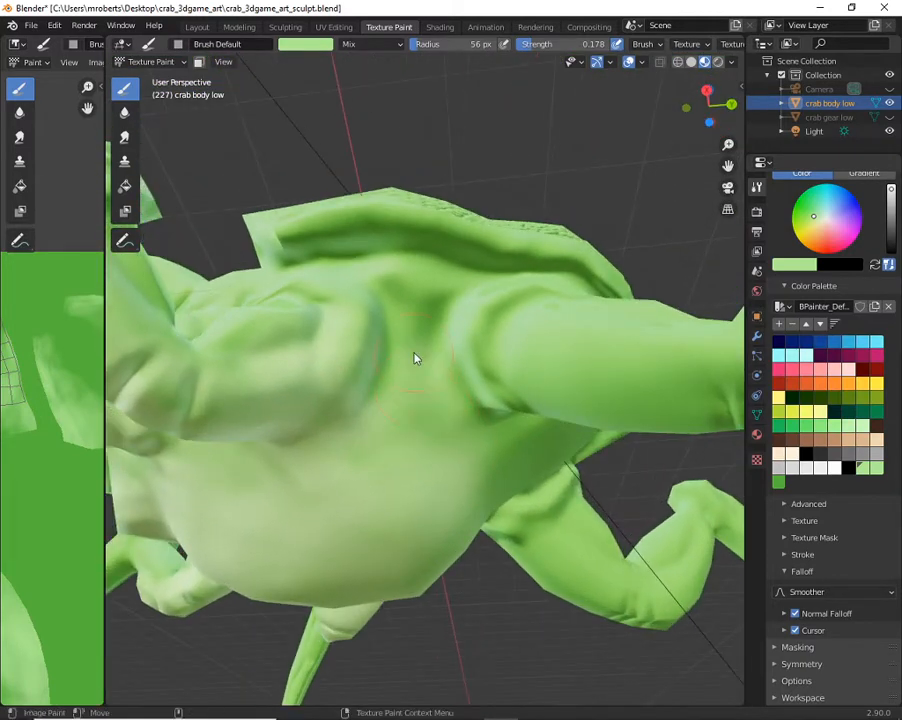
middle_click_drag(465, 435, 461, 481)
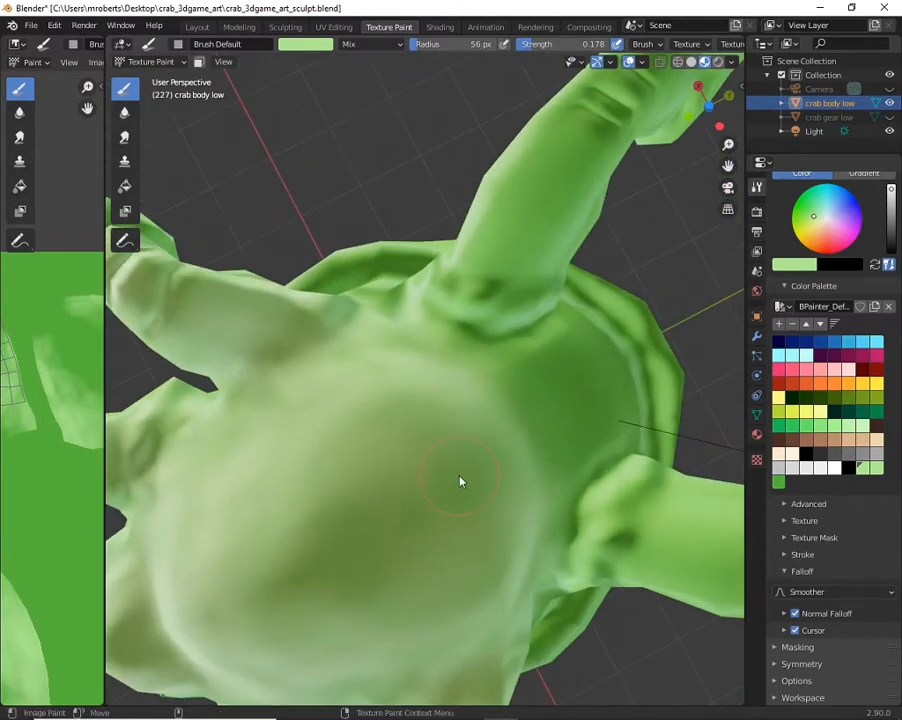
middle_click_drag(295, 589, 270, 503)
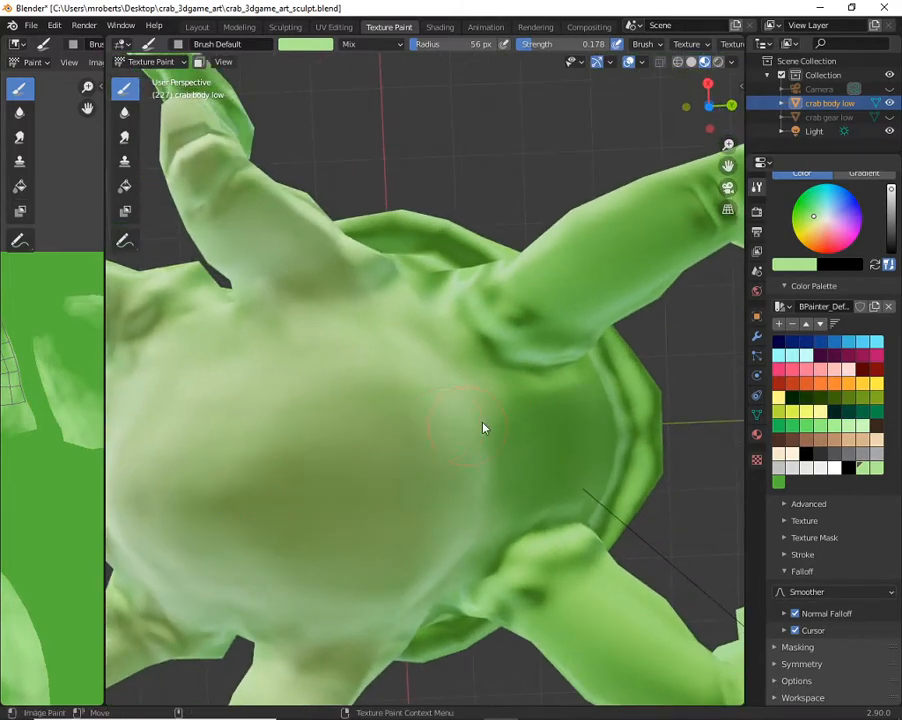
mouse_move(483, 428)
middle_mouse_down()
mouse_move(443, 439)
mouse_move(419, 415)
mouse_move(469, 395)
mouse_move(398, 429)
mouse_move(421, 390)
mouse_move(417, 453)
middle_mouse_up()
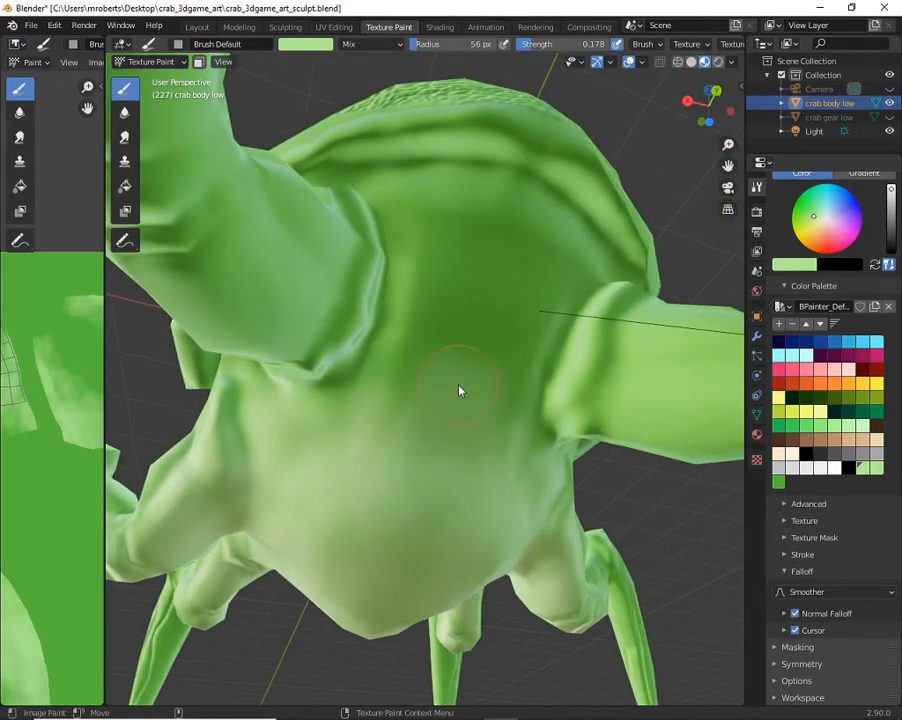
left_click(482, 326)
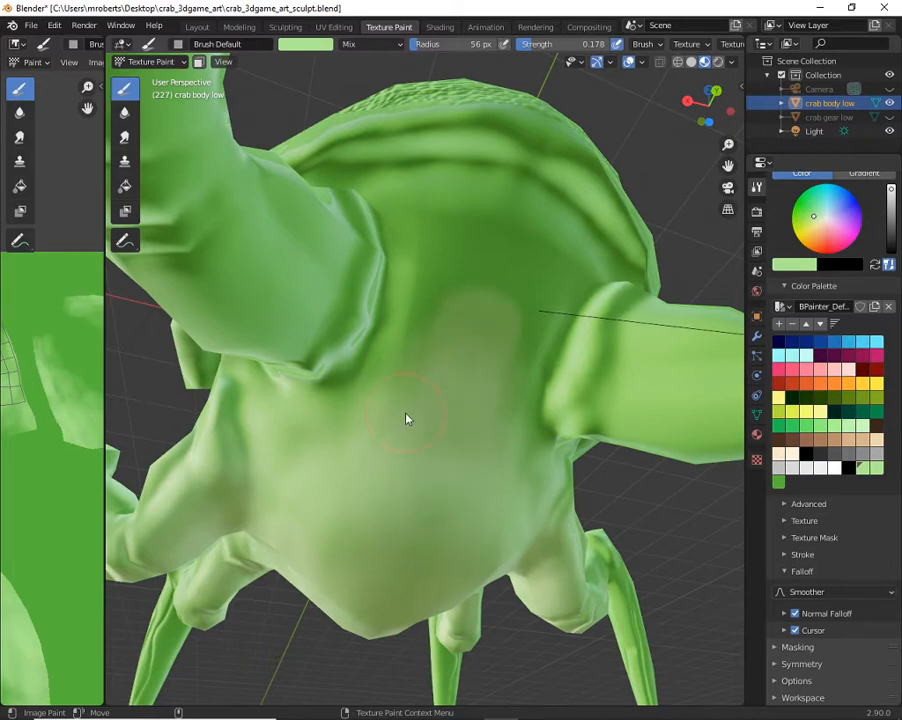
left_click_drag(440, 338, 503, 233)
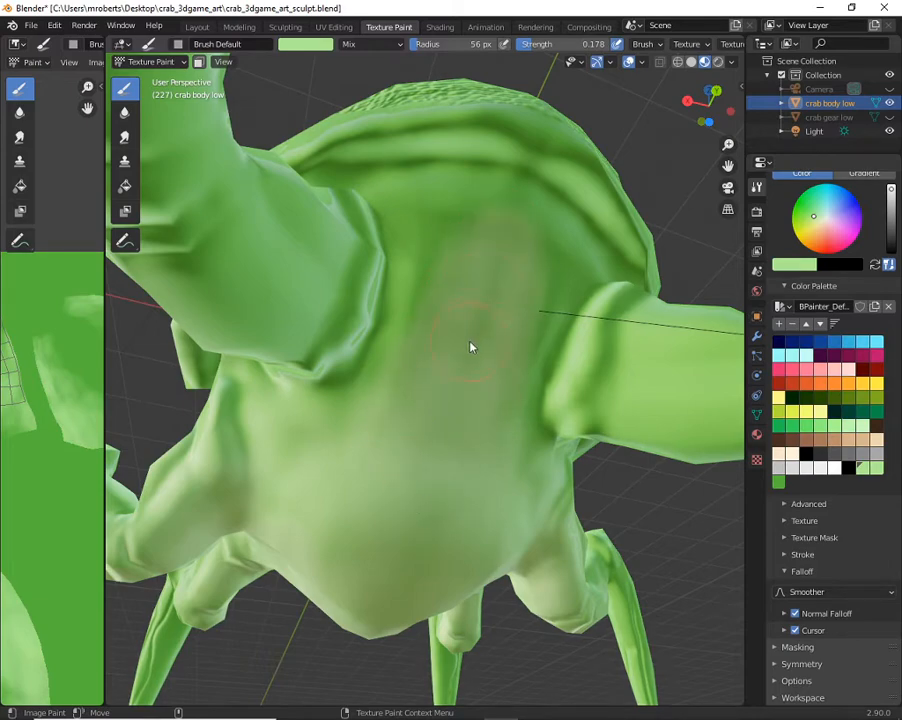
middle_click_drag(424, 259, 465, 268)
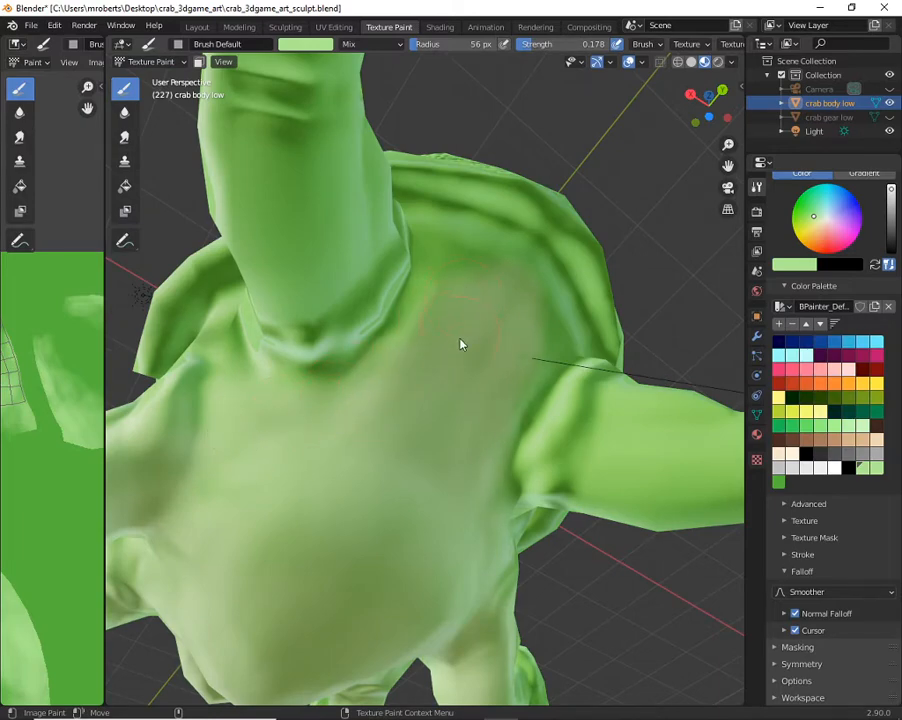
middle_click_drag(446, 356, 427, 278)
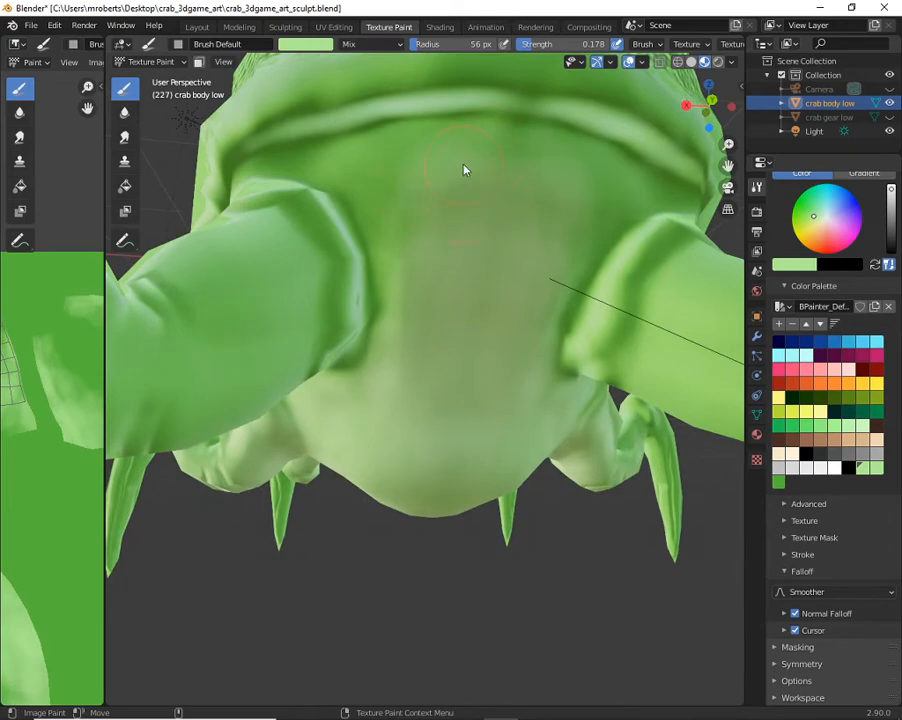
middle_click_drag(459, 348, 399, 387)
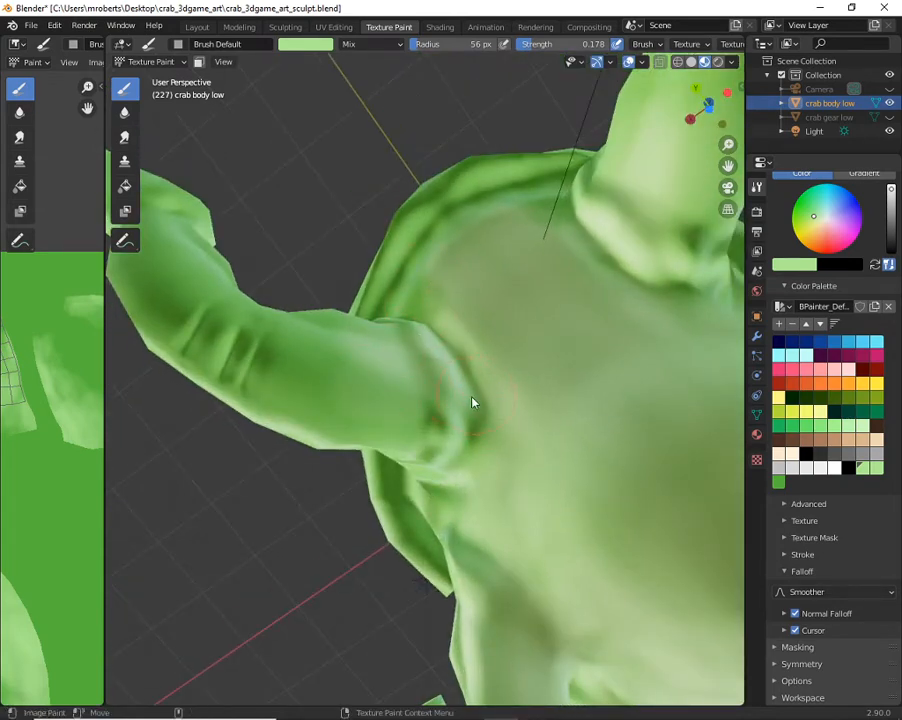
Paint light green along the underside of the large arm's upper segment, from the shoulder to the elbow creases
middle_click_drag(473, 403, 413, 314)
middle_click_drag(358, 360, 469, 306)
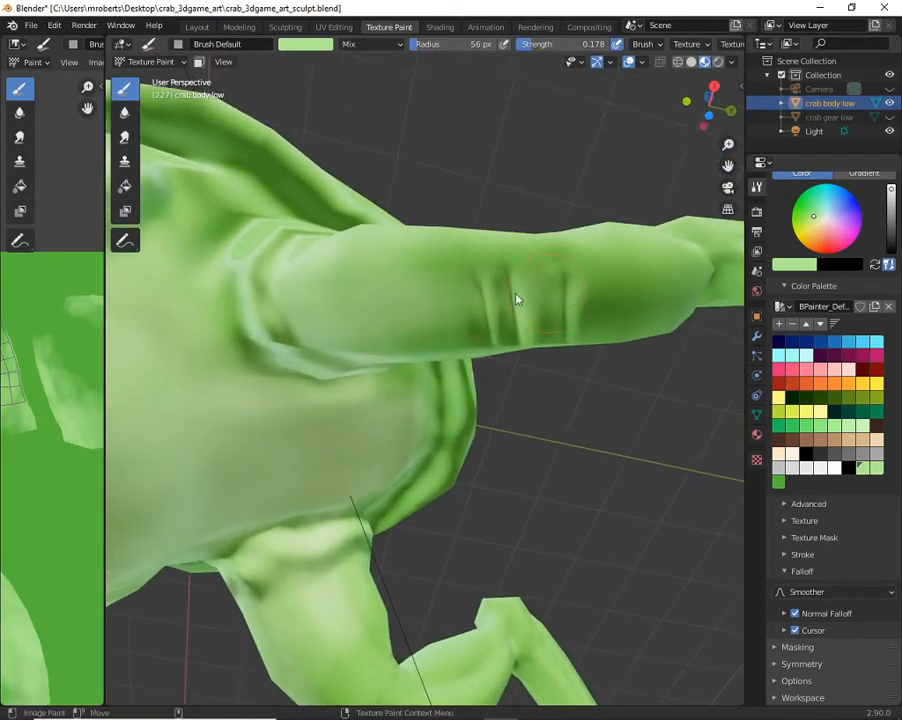
middle_click_drag(560, 296, 461, 282)
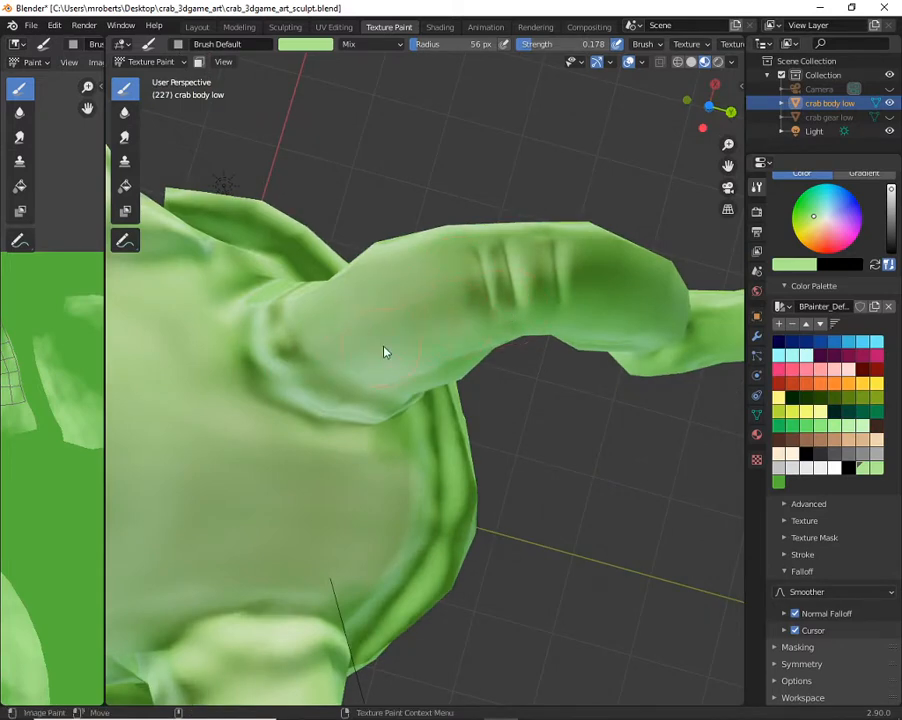
middle_click_drag(413, 310, 355, 287)
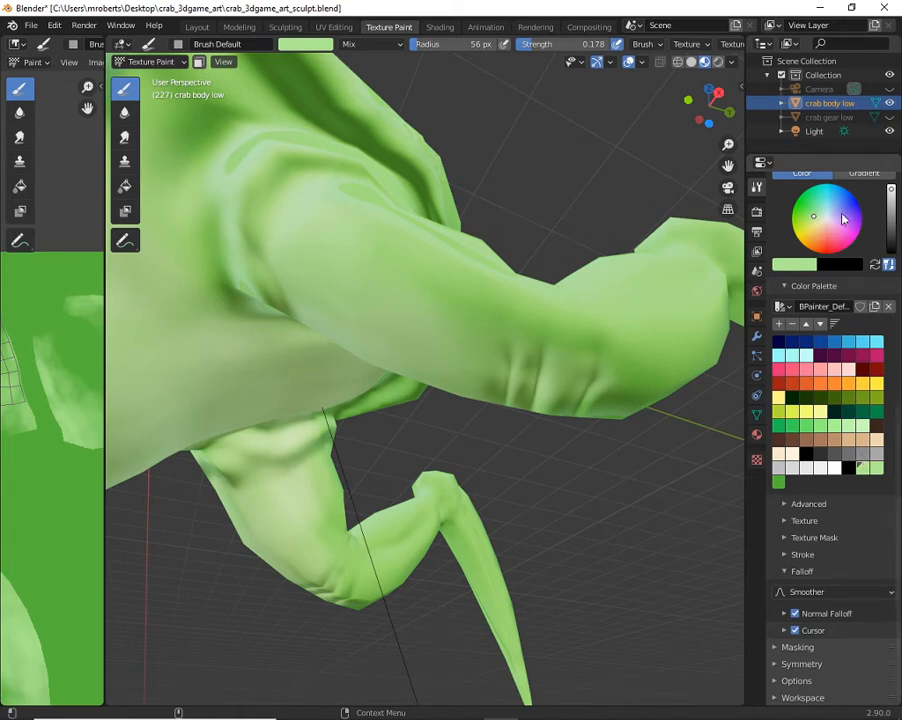
Compare the painted colours in solid shading with MatCap, Studio and Flat lighting against the material preview, ending in material preview
left_click(806, 268)
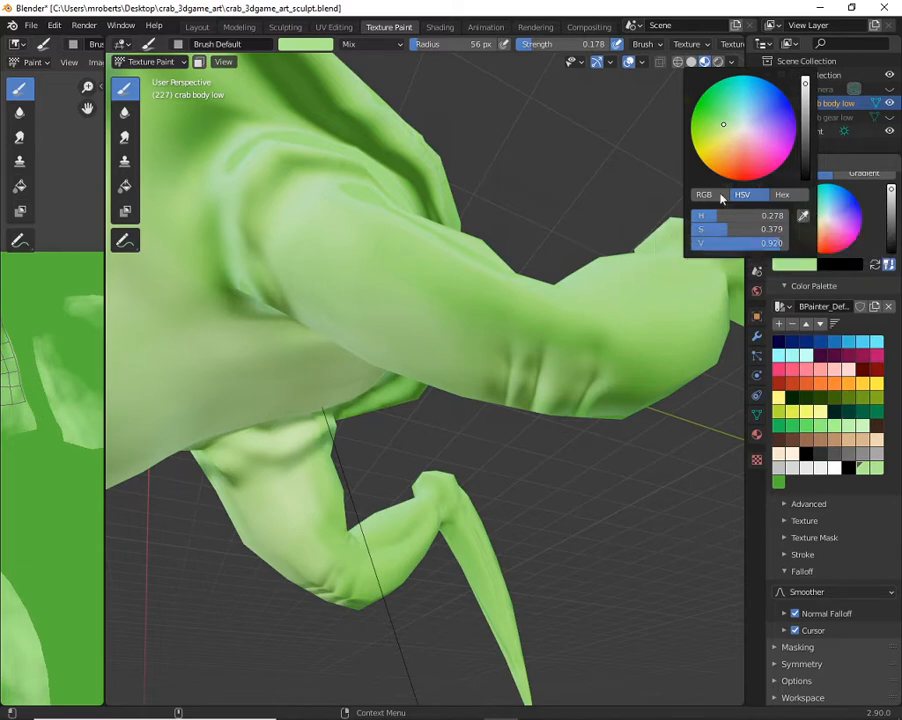
left_click(733, 62)
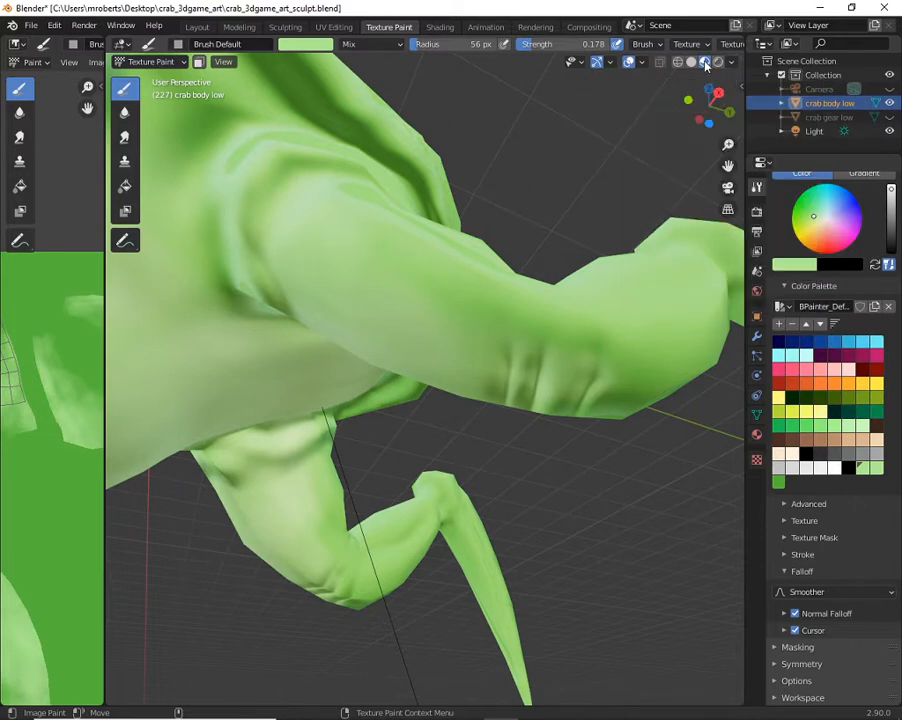
left_click(692, 63)
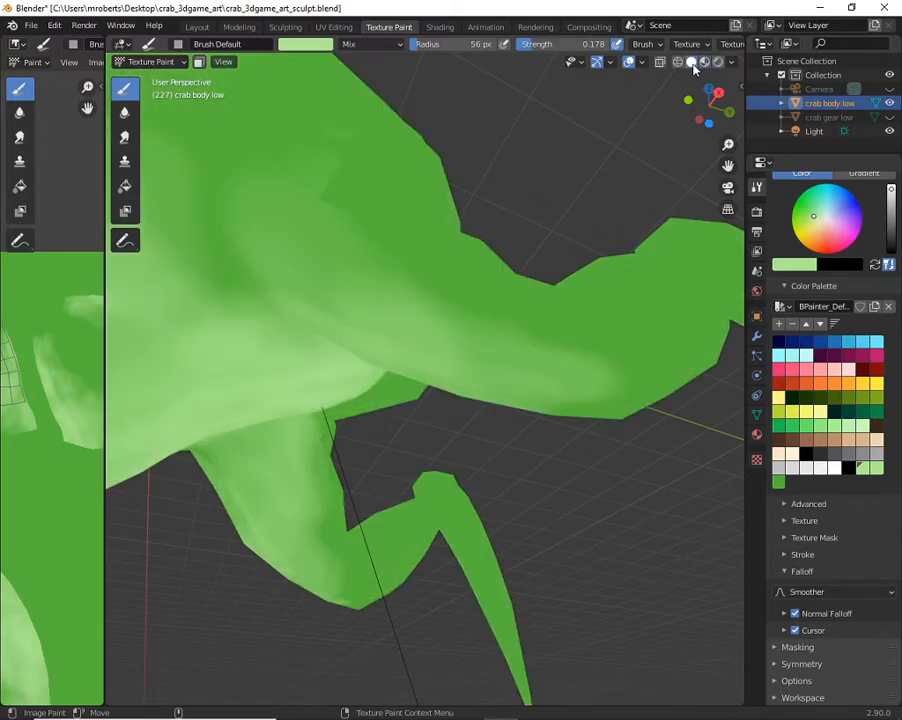
left_click(732, 64)
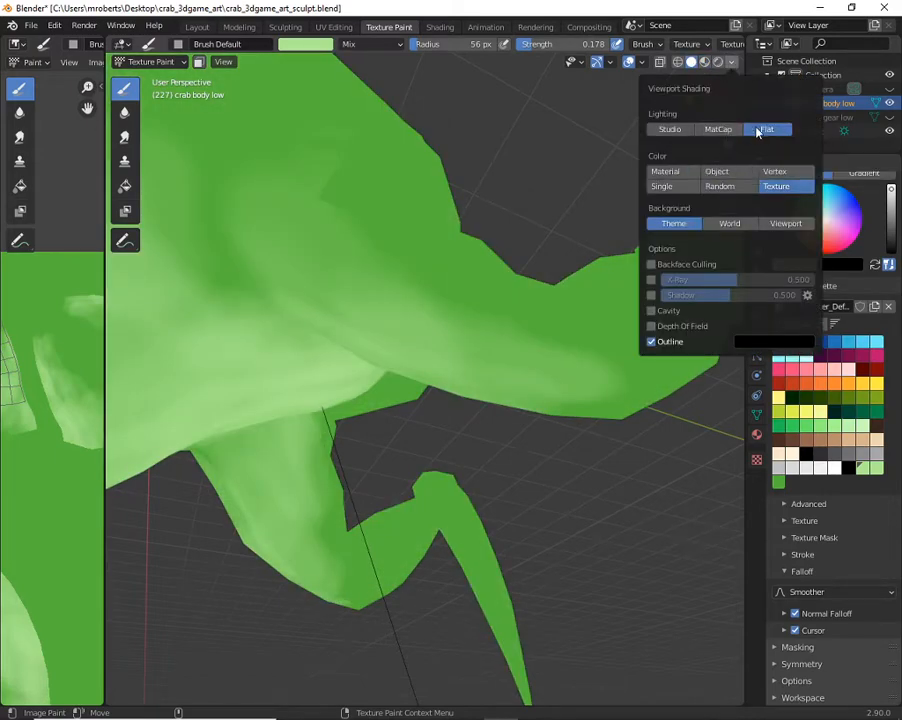
left_click(718, 130)
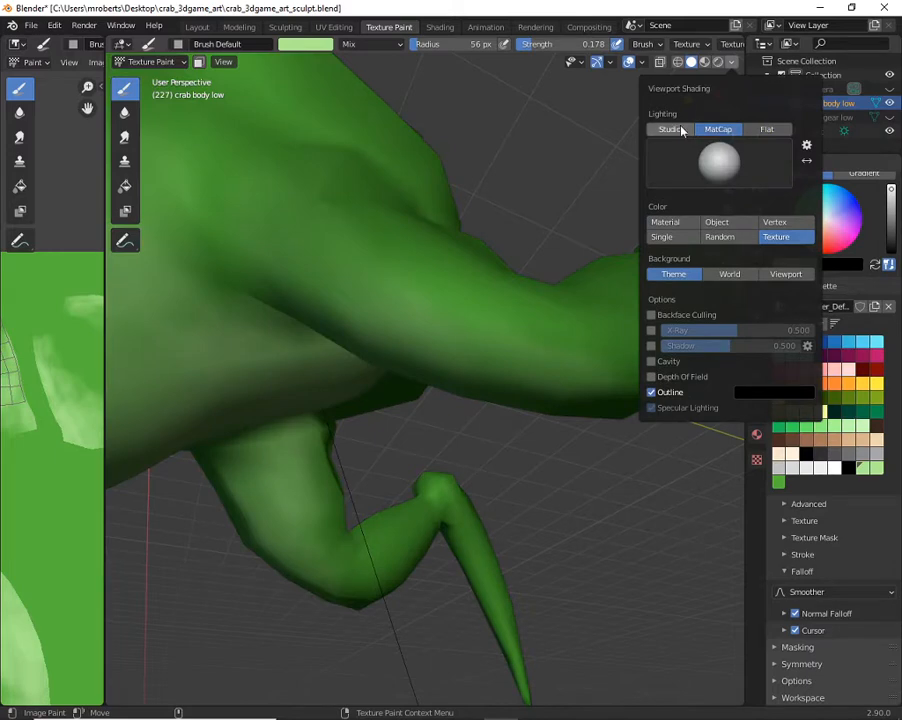
left_click(670, 130)
left_click(765, 130)
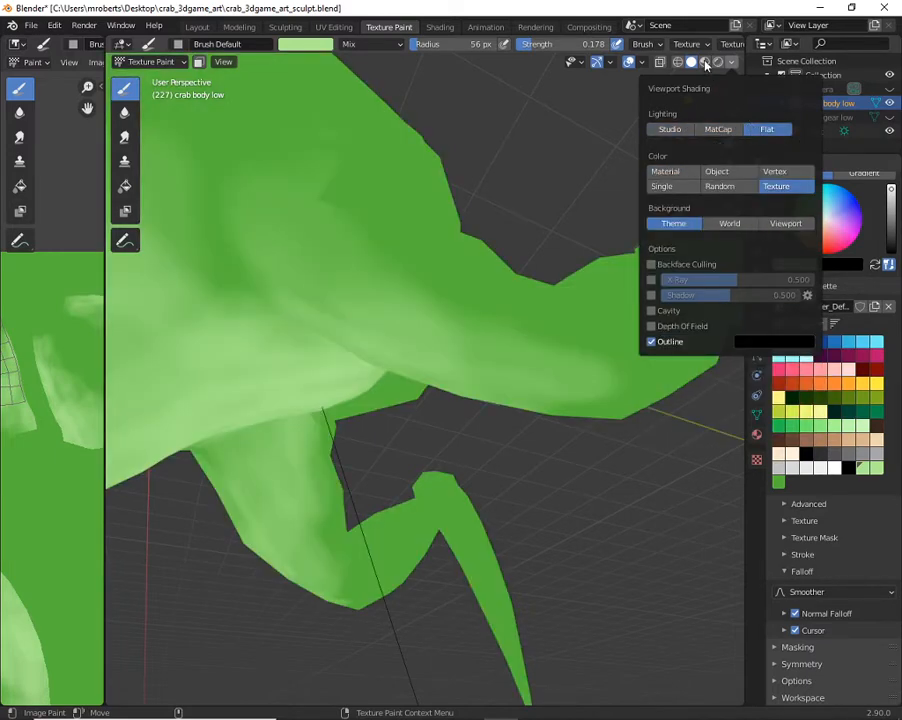
left_click(705, 61)
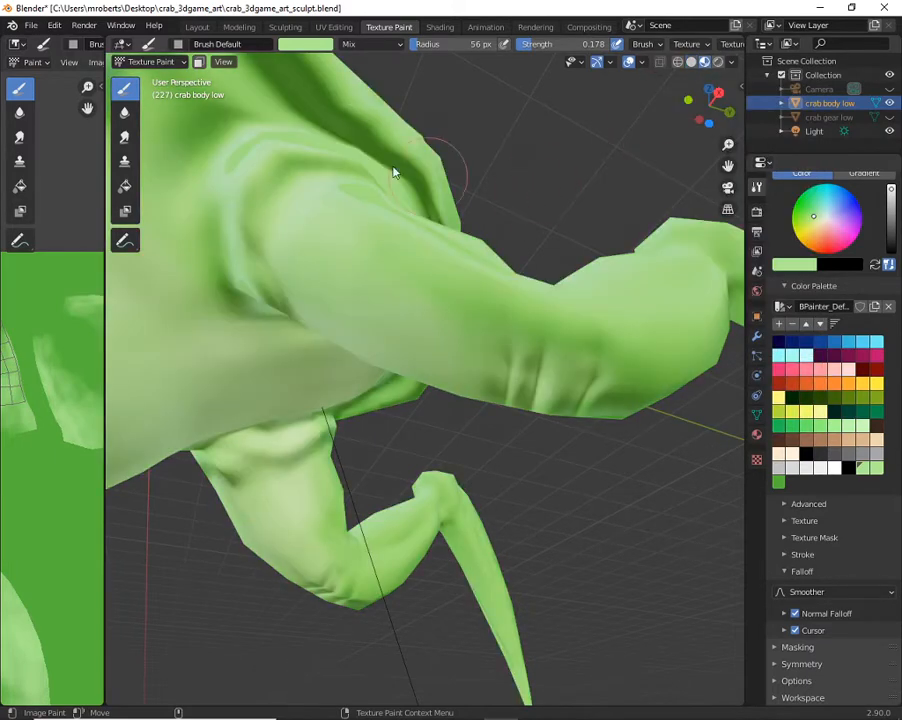
left_click(691, 62)
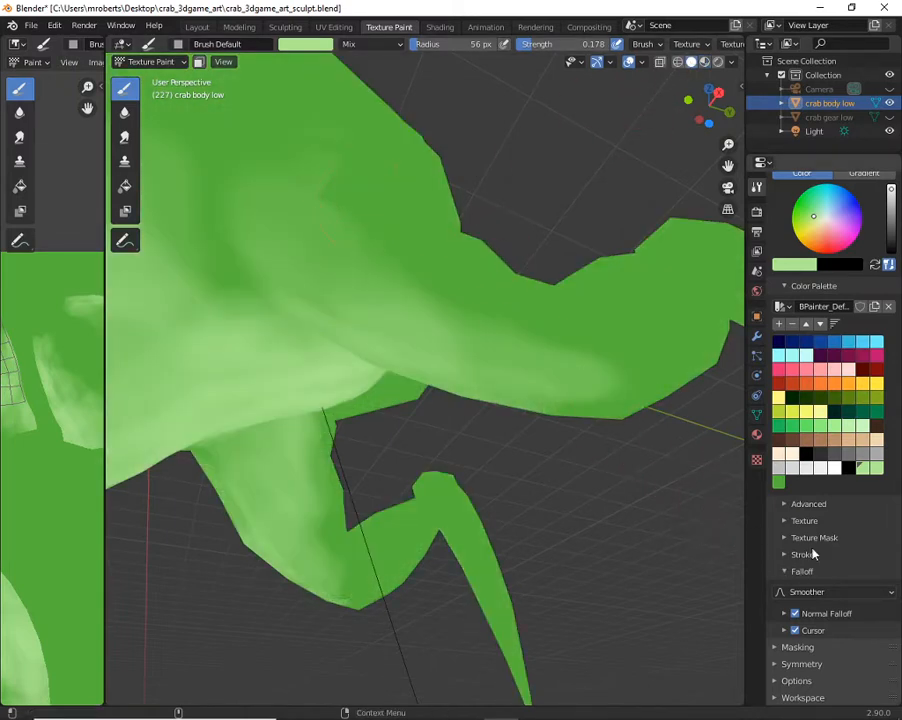
left_click(705, 62)
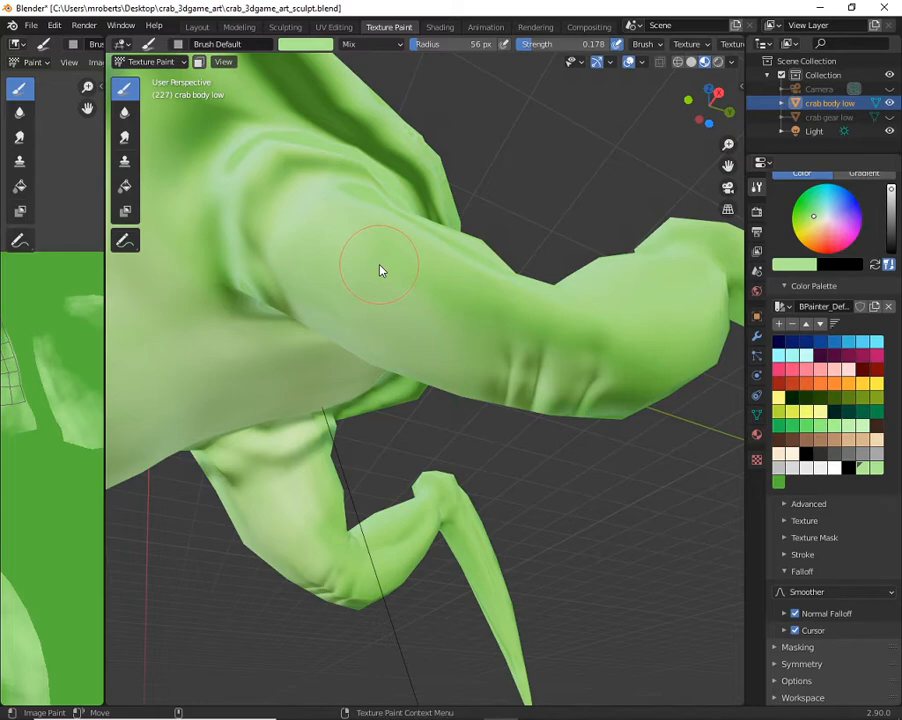
Paint light green around the shoulder end of the large arm and blend it into the upper segment
middle_click_drag(558, 306, 467, 350)
middle_click_drag(326, 227, 339, 264)
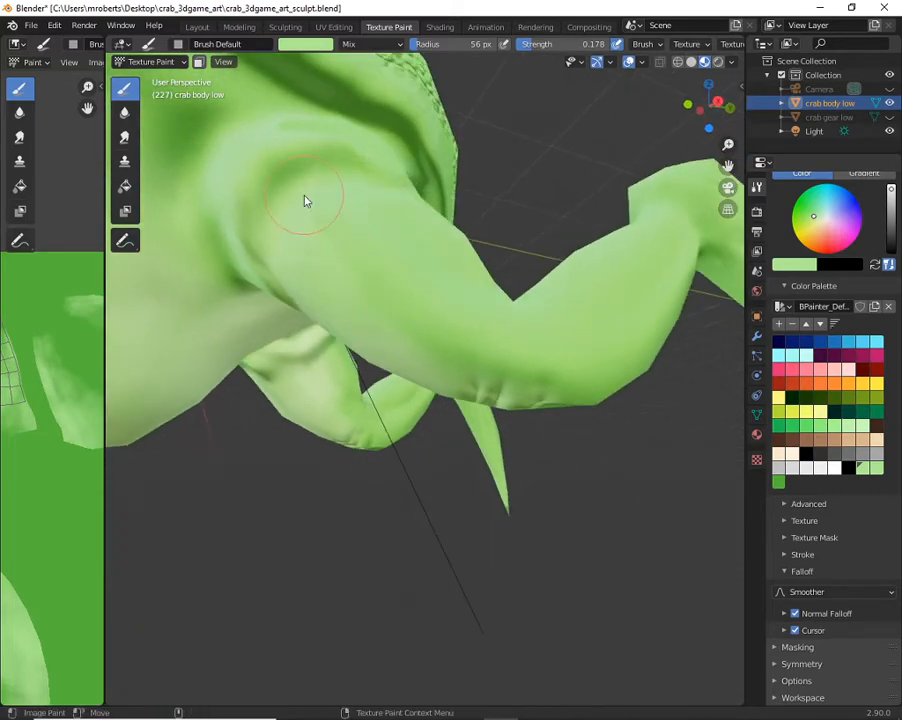
left_click_drag(304, 199, 312, 250)
mouse_move(312, 252)
middle_mouse_down()
mouse_move(279, 205)
mouse_move(291, 237)
middle_mouse_up()
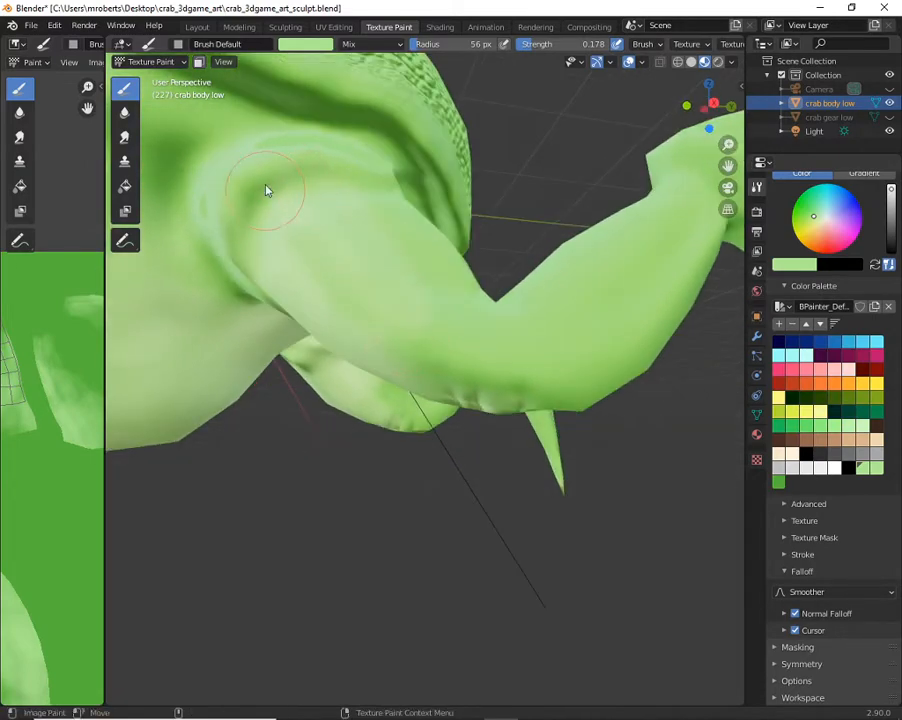
middle_click_drag(397, 324, 441, 316)
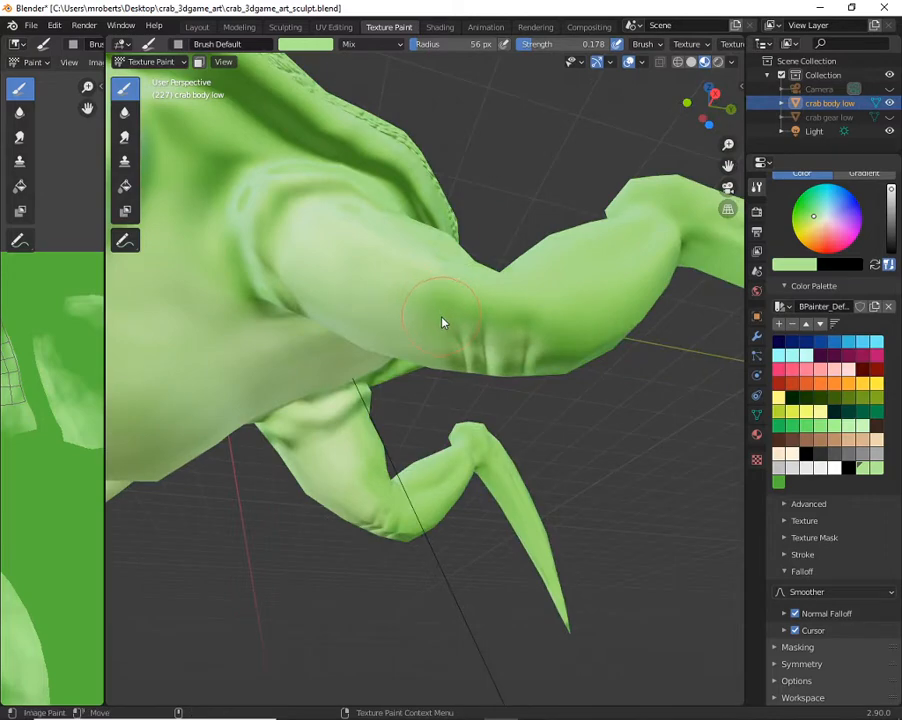
Increase the brush radius to 68 px and paint light green across the large arm's elbow creases
key("bracketright")
key("bracketright")
left_click_drag(437, 318, 542, 329)
middle_click_drag(533, 331, 529, 298)
middle_click_drag(430, 371, 429, 338)
middle_click_drag(519, 366, 433, 314)
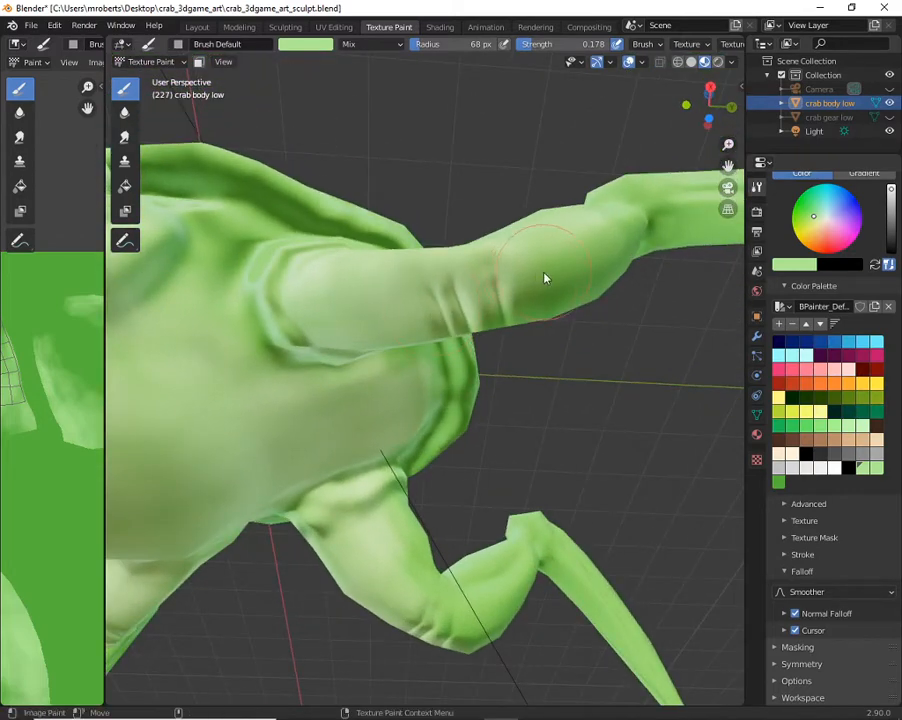
Reduce the brush radius to 48 px and paint light green along the large arm's forearm above the elbow
middle_click_drag(544, 278, 338, 334)
middle_click_drag(338, 244, 322, 327)
key("bracketleft")
key("bracketleft")
key("bracketleft")
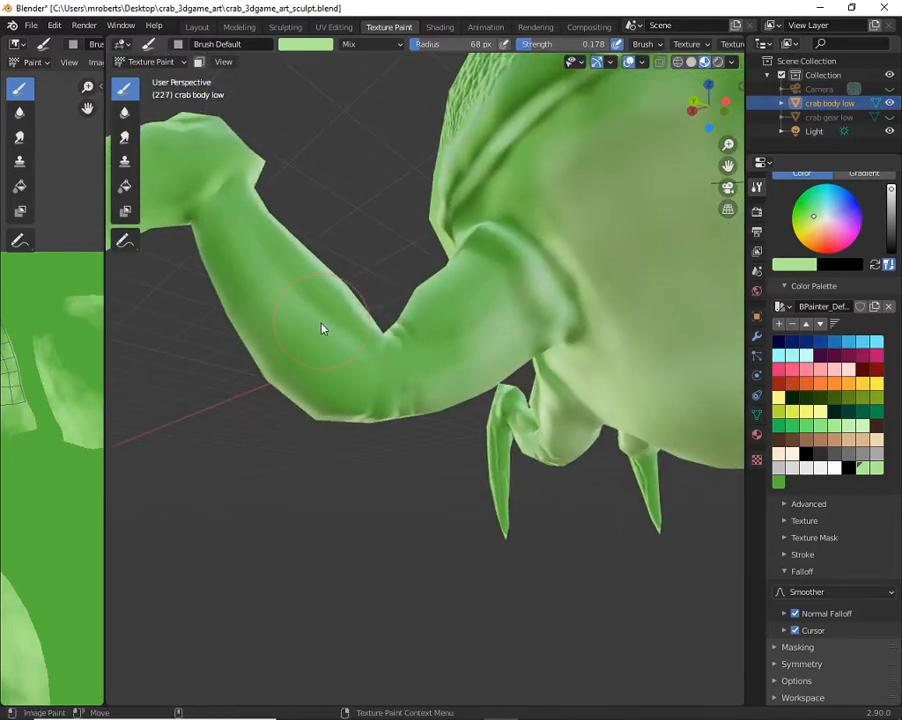
left_click_drag(276, 237, 384, 332)
middle_click_drag(331, 341, 409, 312)
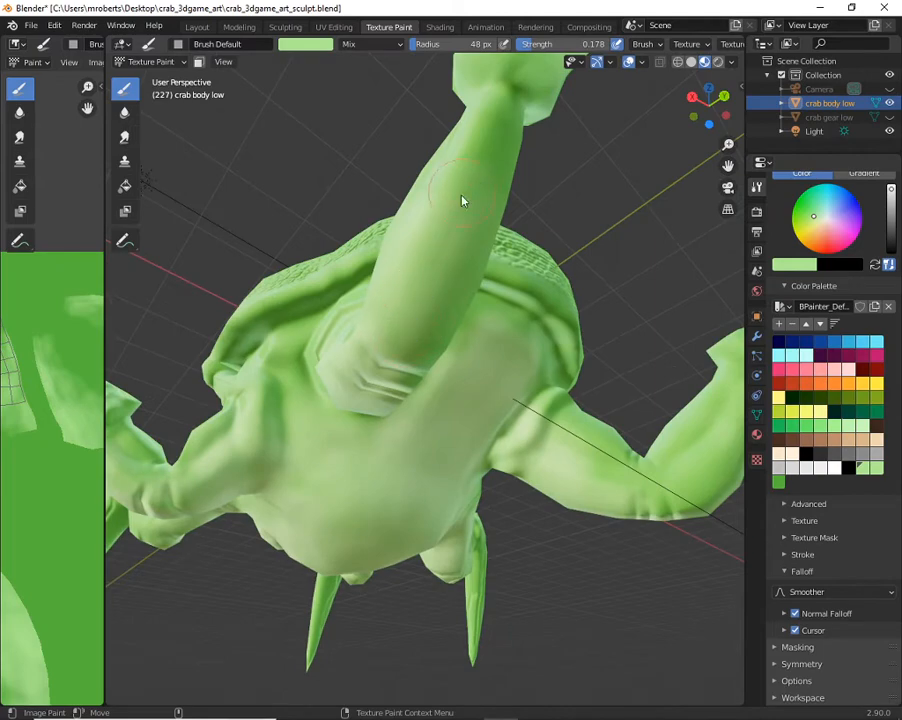
Blend light green over the forearm's underside and around the outer elbow of the large arm
middle_click_drag(454, 213, 324, 282)
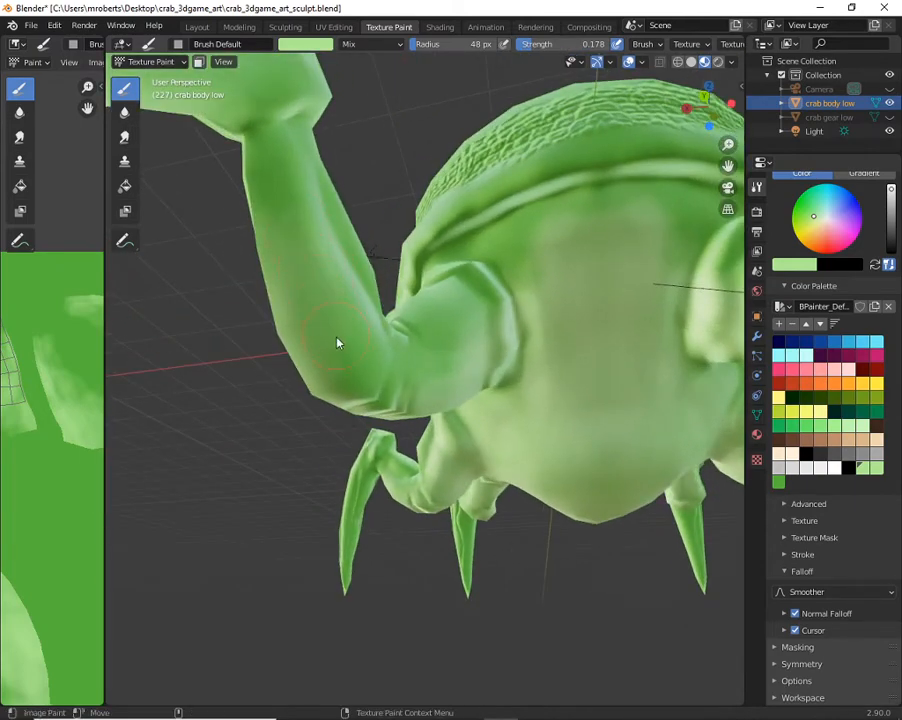
middle_click_drag(350, 345, 310, 298)
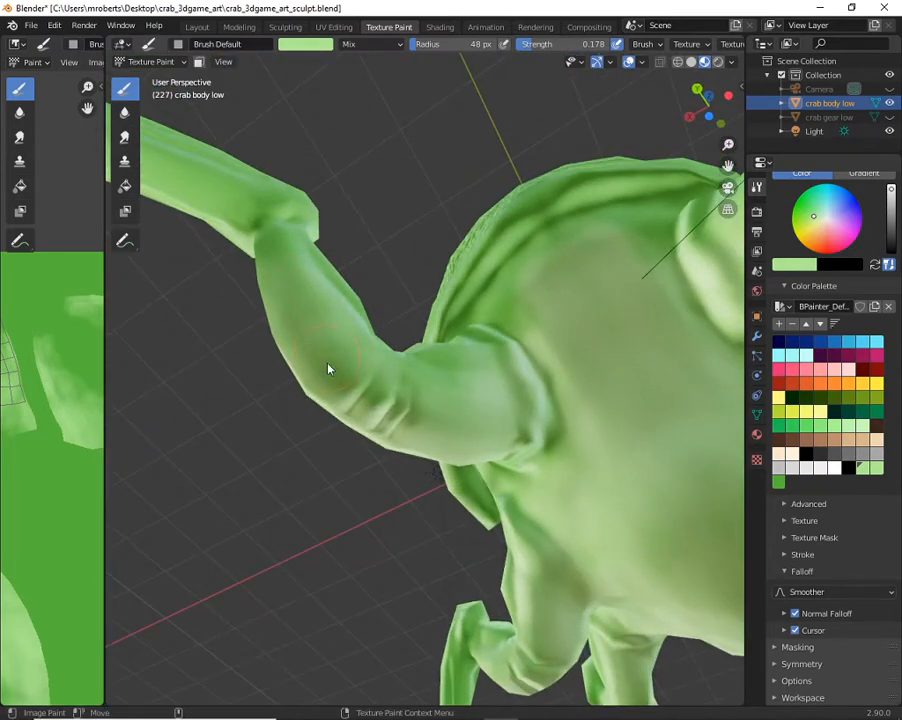
mouse_move(340, 386)
middle_mouse_down()
mouse_move(382, 437)
mouse_move(338, 401)
middle_mouse_up()
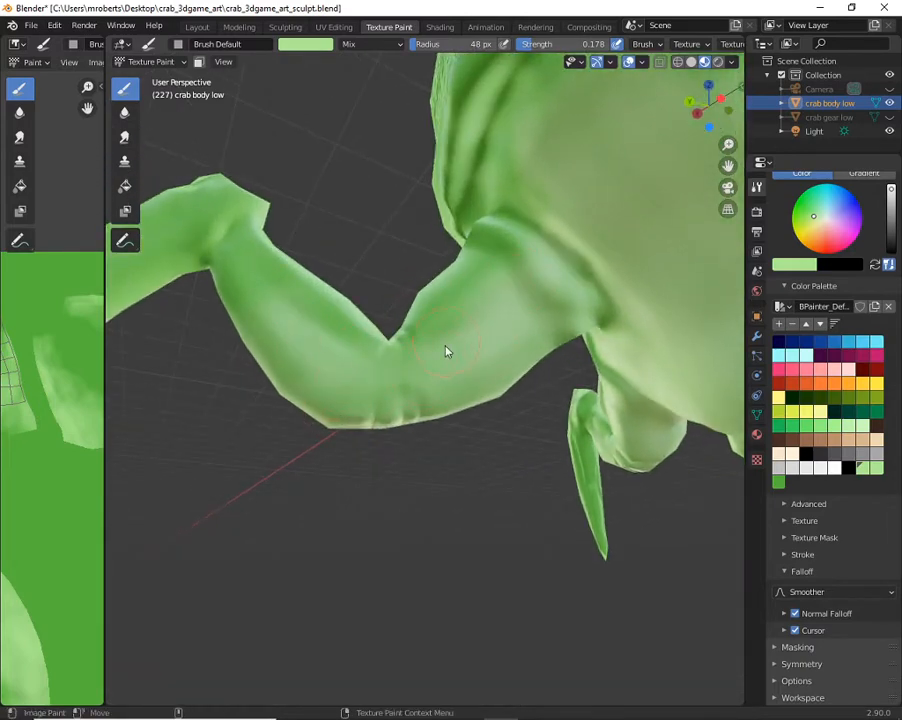
middle_click_drag(423, 306, 493, 292)
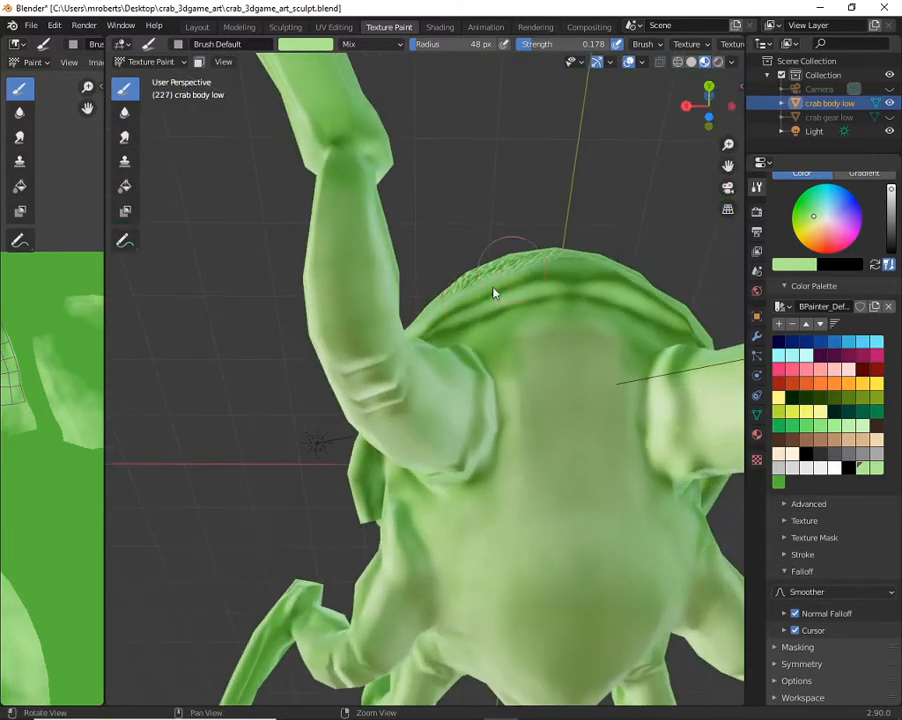
middle_click_drag(395, 271, 525, 350)
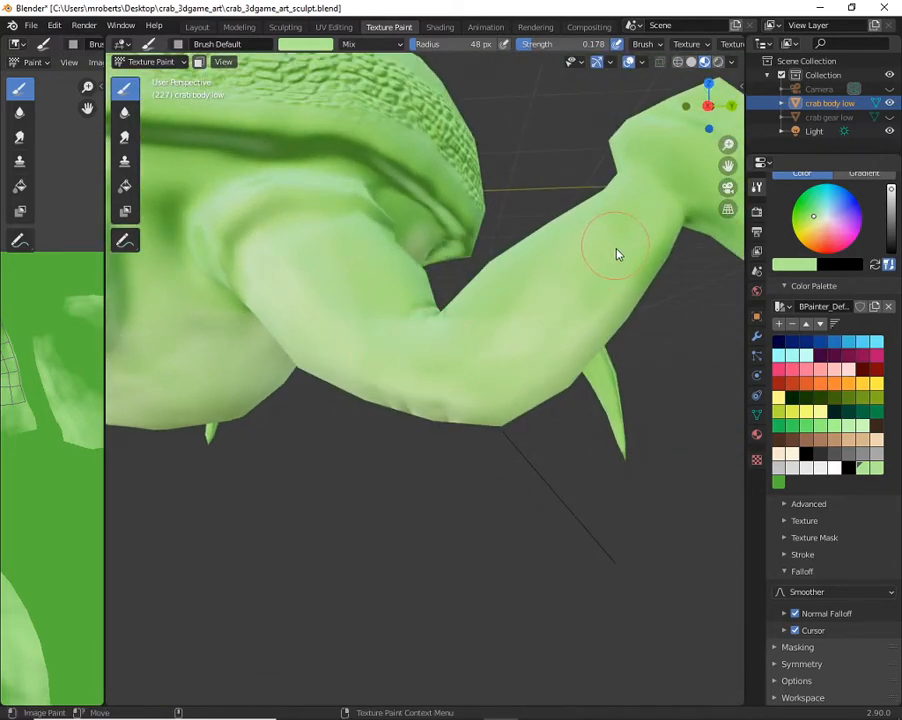
Touch up the large arm's upper segment and lower elbow edge with light green
middle_click_drag(618, 252, 467, 255)
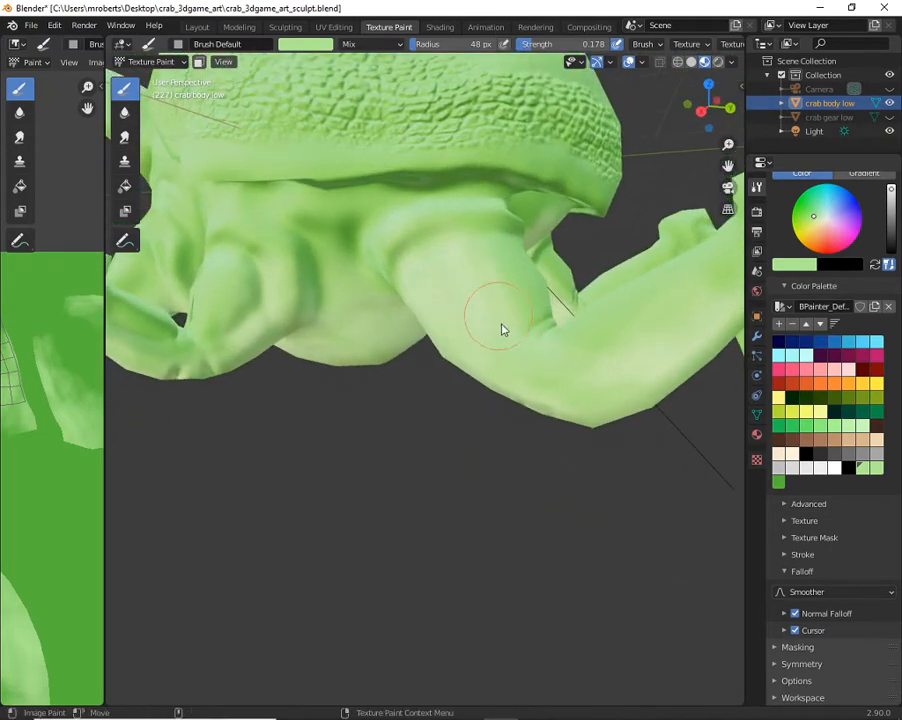
middle_click_drag(515, 308, 479, 252)
middle_click_drag(511, 410, 600, 410)
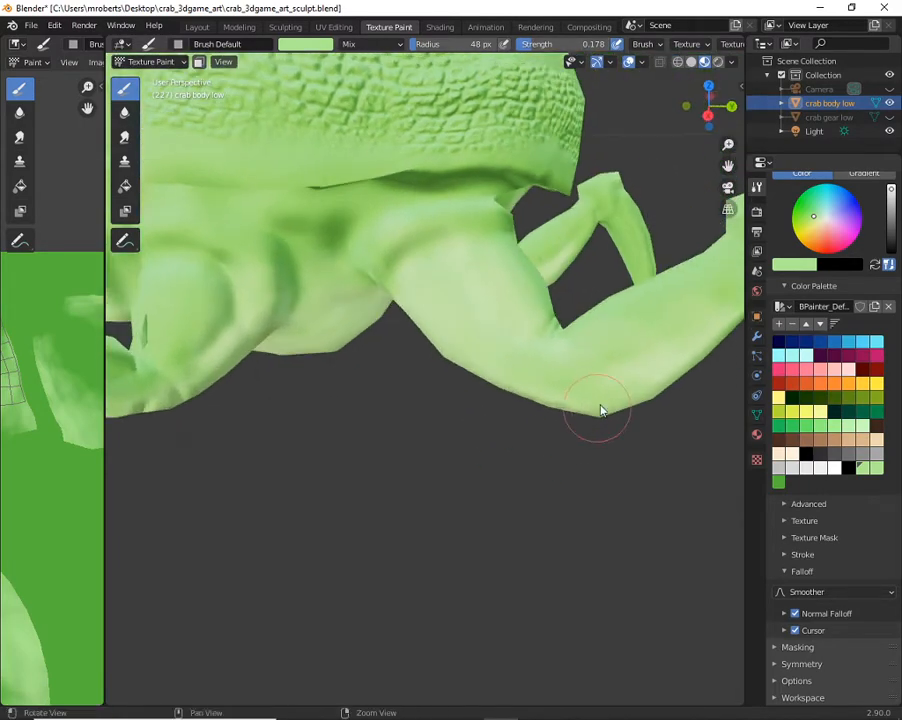
middle_click_drag(634, 366, 613, 313)
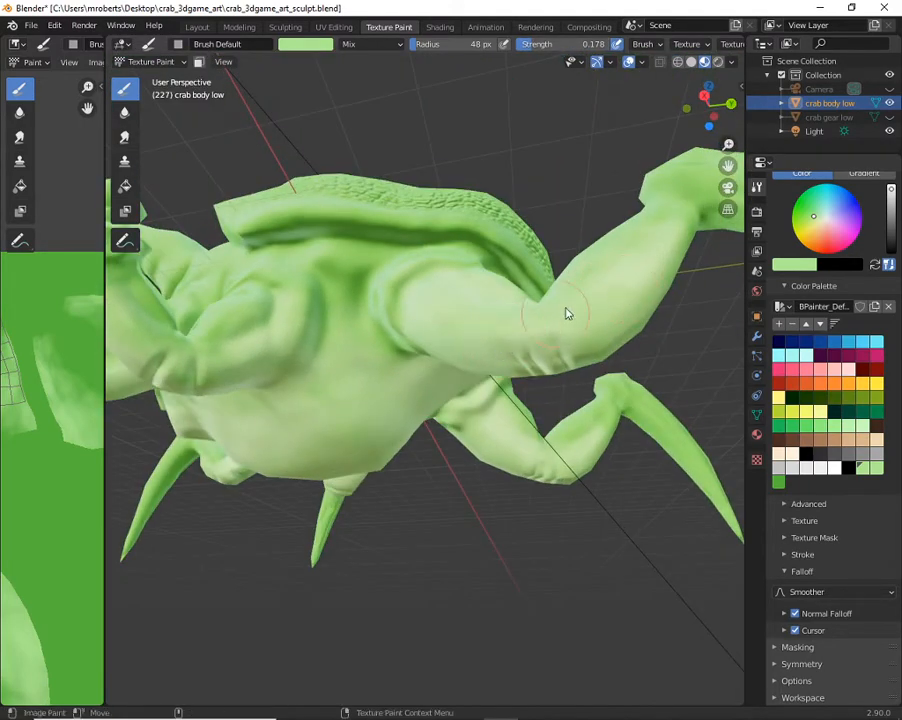
Increase the brush radius to 58 px and blend light green along the large arm's forearm and elbow
middle_click_drag(491, 342, 450, 356)
left_click_drag(505, 298, 402, 266, "alt")
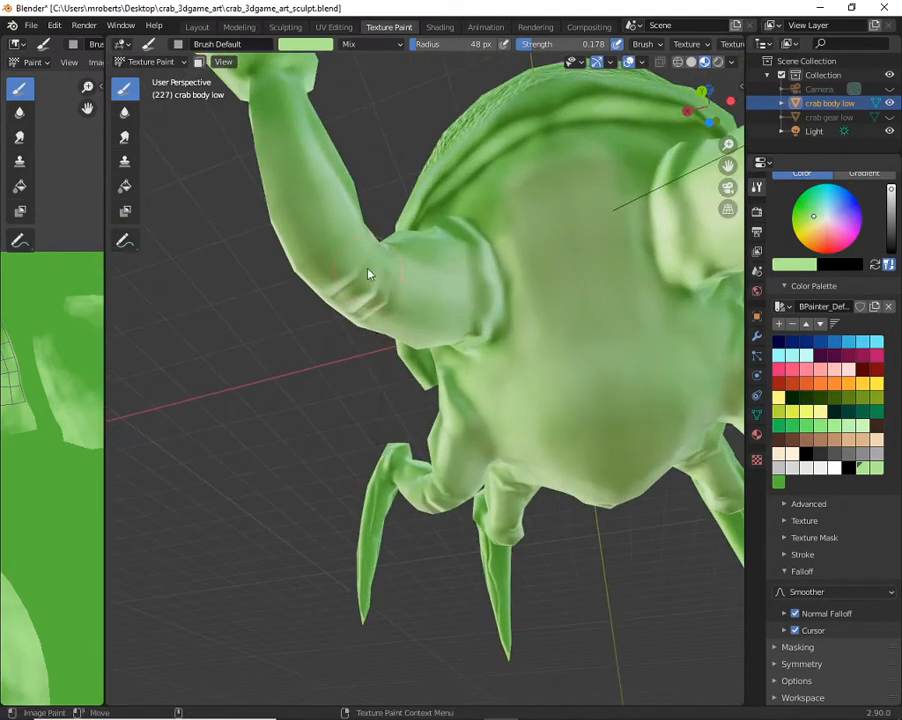
right_click_drag(342, 255, 421, 278, "alt")
middle_click_drag(422, 280, 455, 303, "alt")
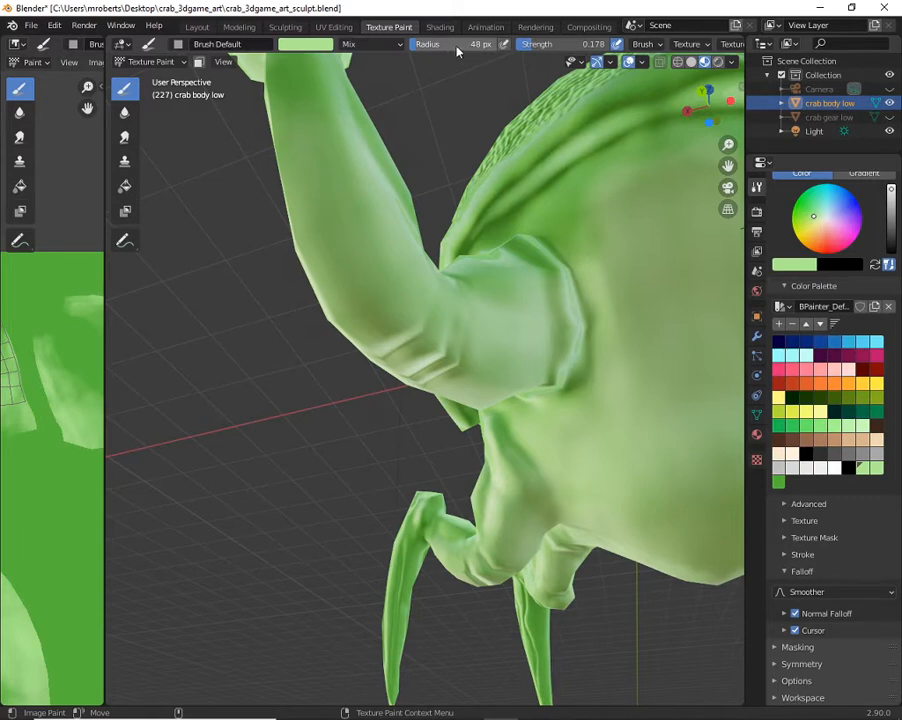
mouse_move(432, 47)
left_mouse_down()
mouse_move(520, 47)
mouse_move(465, 47)
left_mouse_up()
key("f")
left_click(362, 263)
middle_click_drag(447, 318, 447, 286)
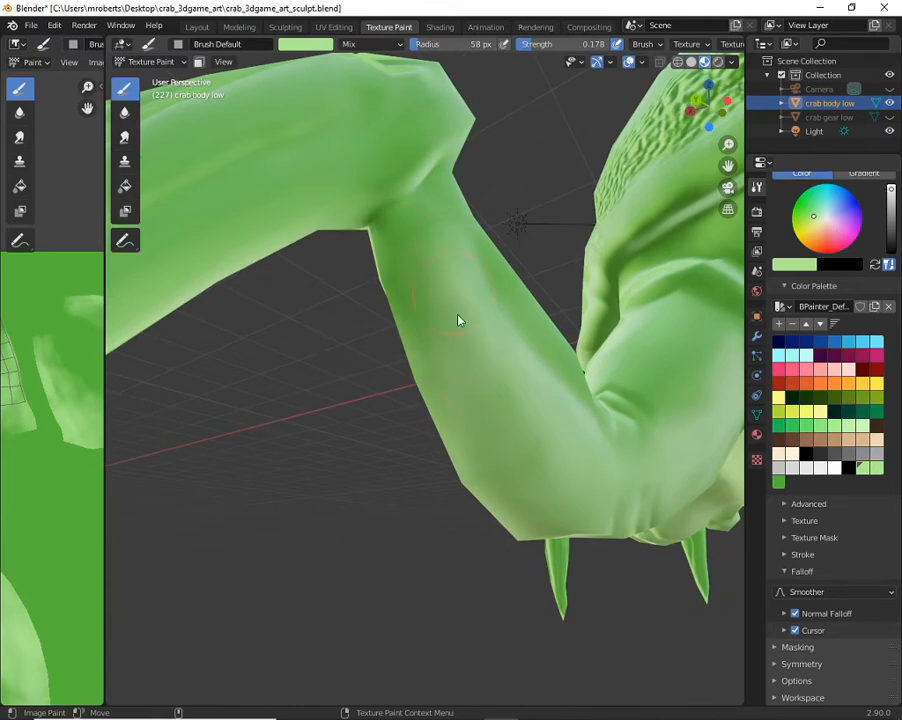
middle_click_drag(443, 328, 564, 308)
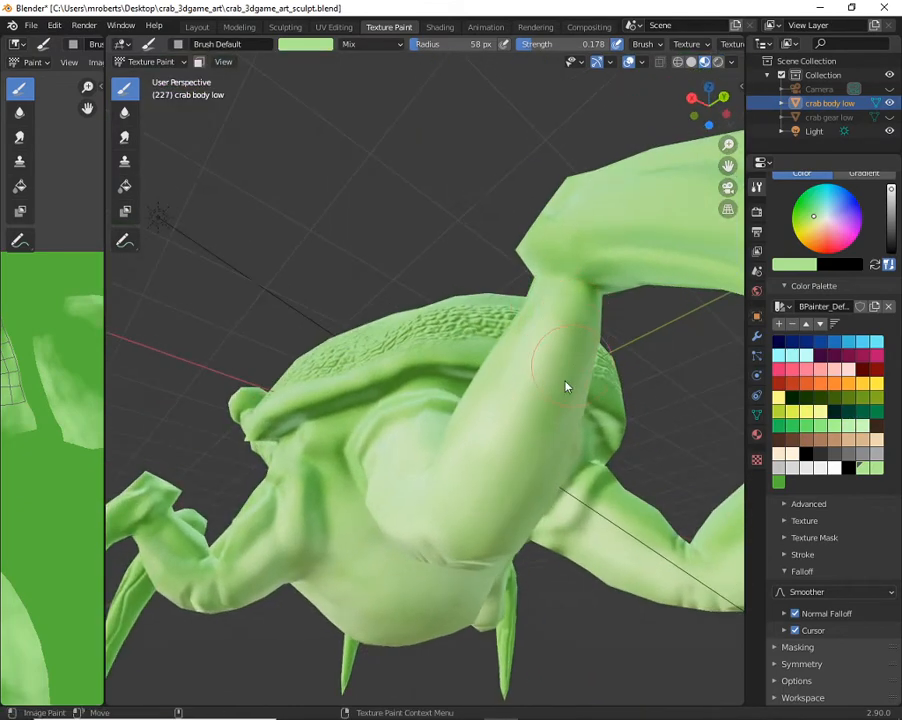
middle_click_drag(568, 387, 544, 334)
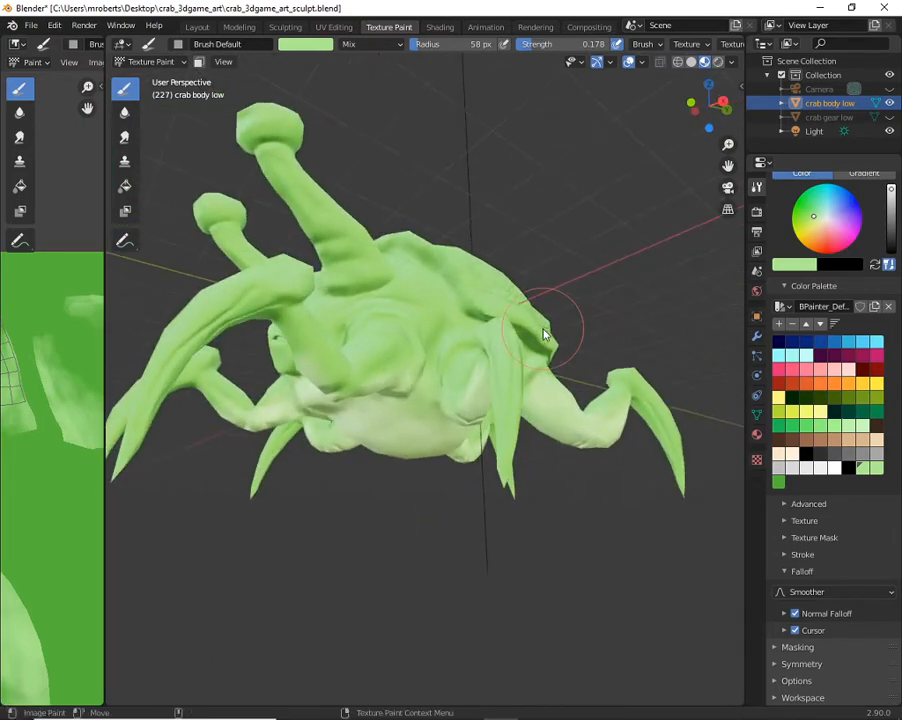
middle_click_drag(393, 346, 238, 308)
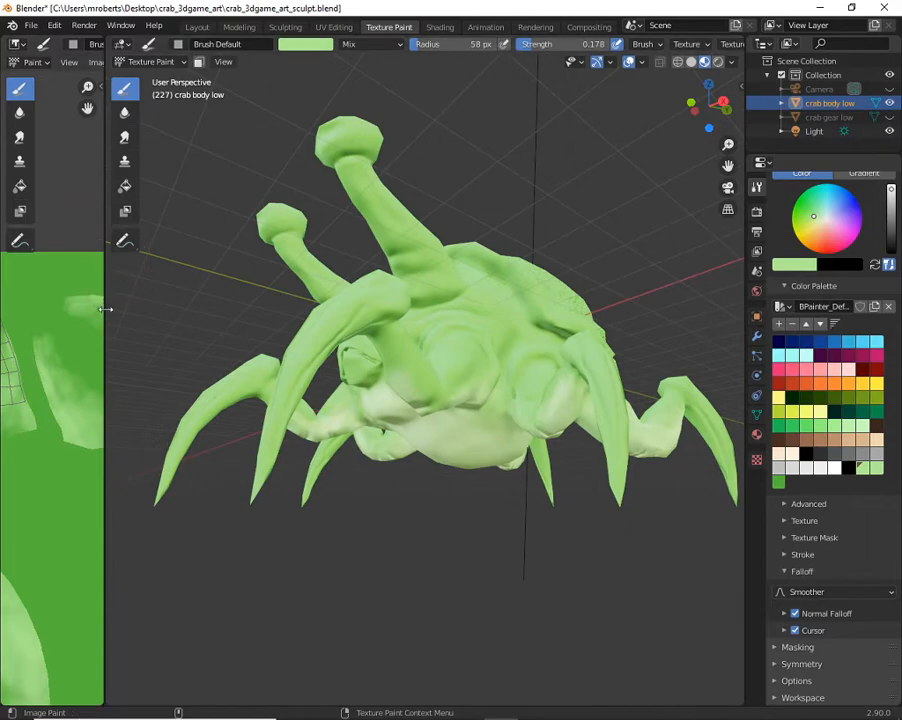
Save the painted crab body color texture image and the Blender file
left_click_drag(105, 307, 208, 312)
left_click(103, 62)
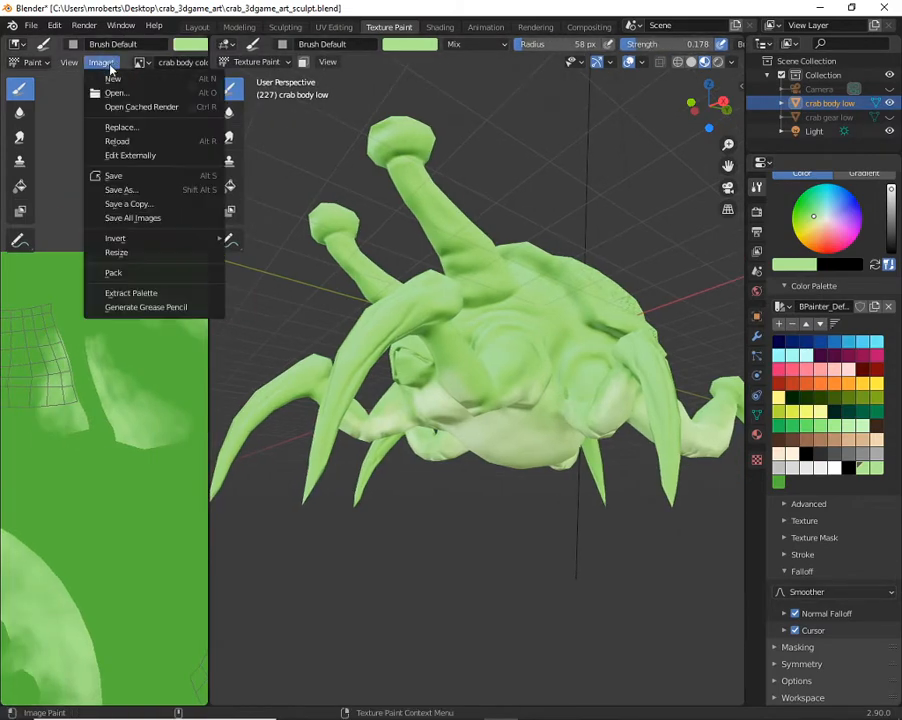
left_click(118, 177)
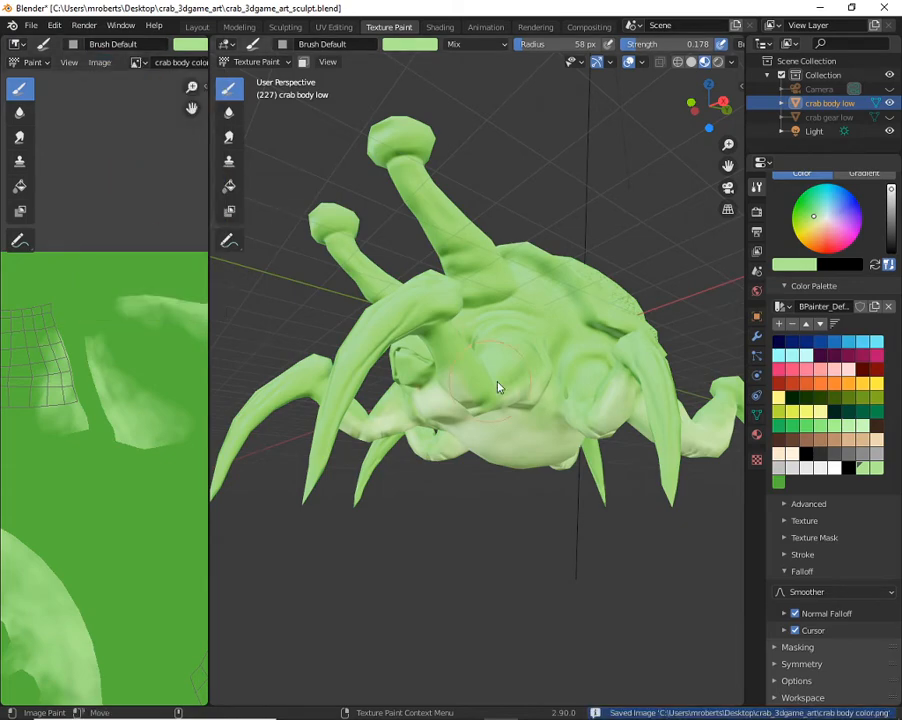
middle_click_drag(509, 400, 527, 394)
key("ctrl+s")
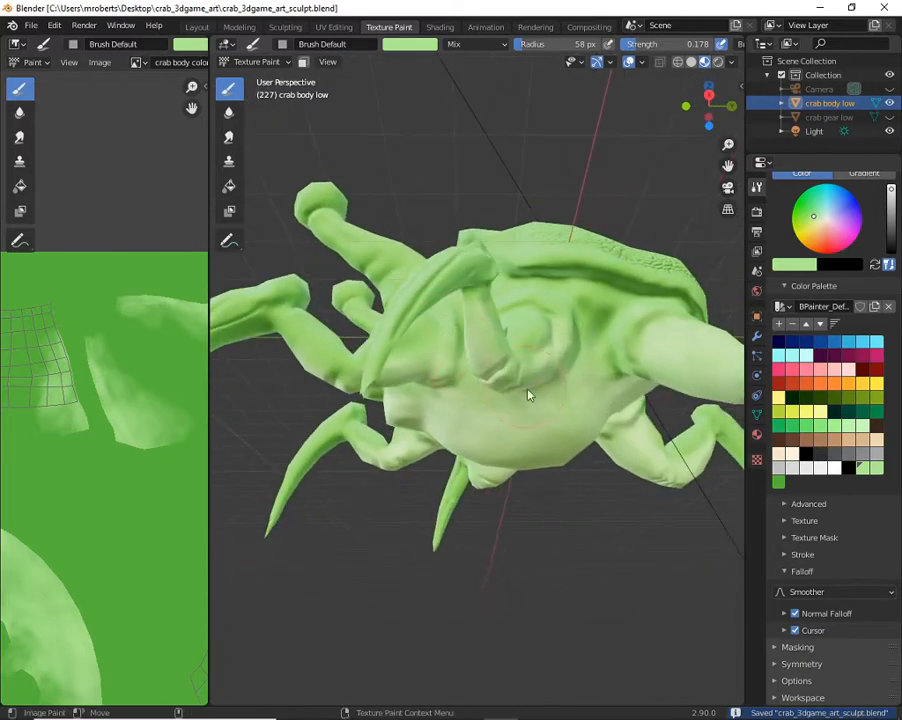
Review the brush's Falloff, Advanced, Texture and Stroke settings, along with its blend mode, radius, strength and color palette
mouse_move(590, 464)
middle_mouse_down()
mouse_move(582, 364)
mouse_move(495, 342)
mouse_move(505, 384)
mouse_move(477, 463)
mouse_move(505, 525)
mouse_move(529, 298)
middle_mouse_up()
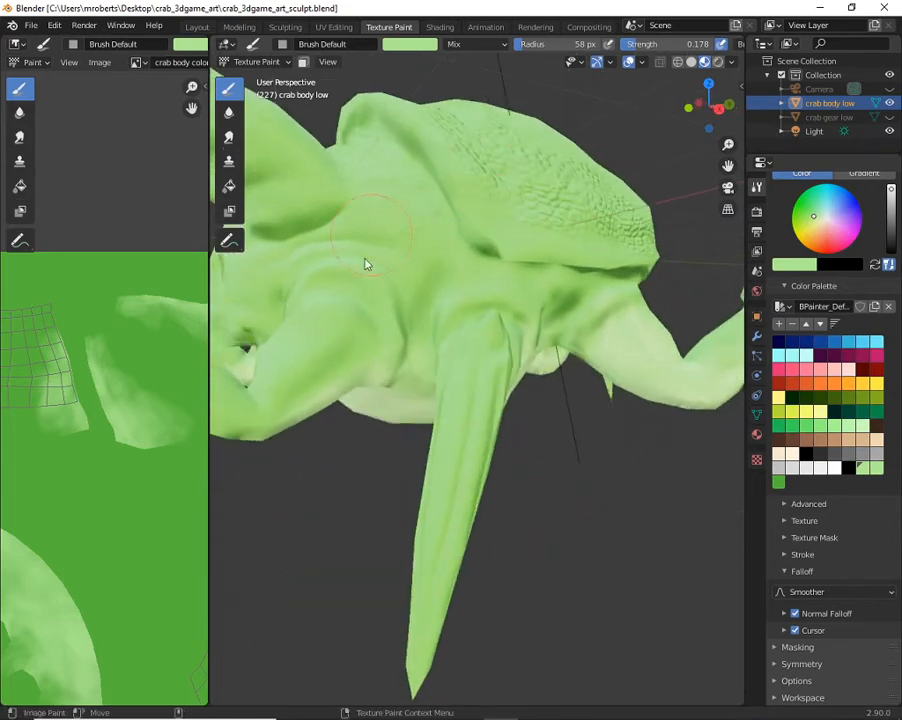
middle_click_drag(447, 411, 453, 347)
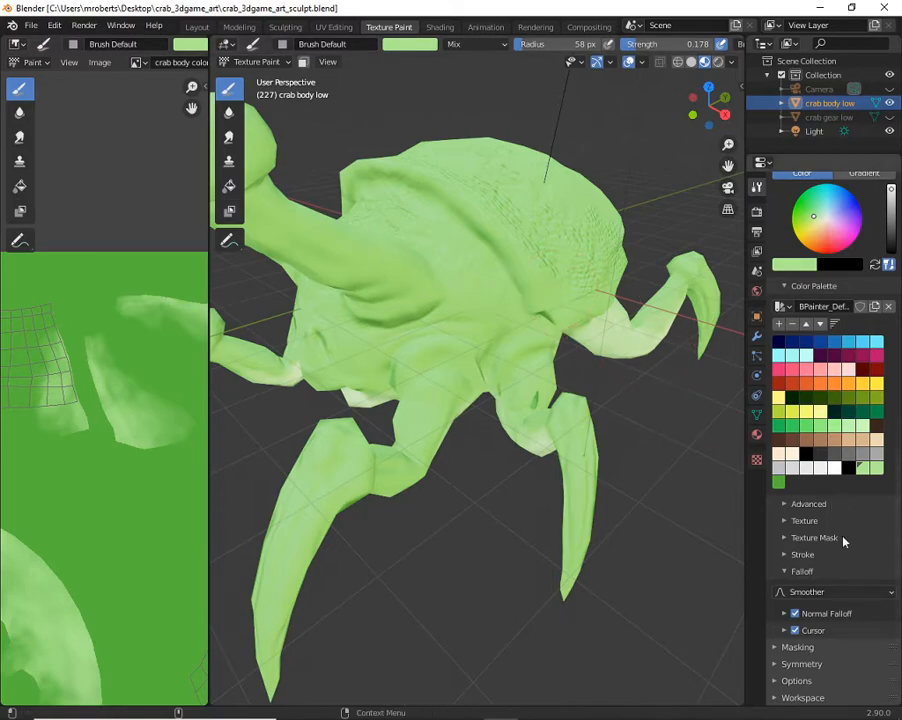
left_click(818, 576)
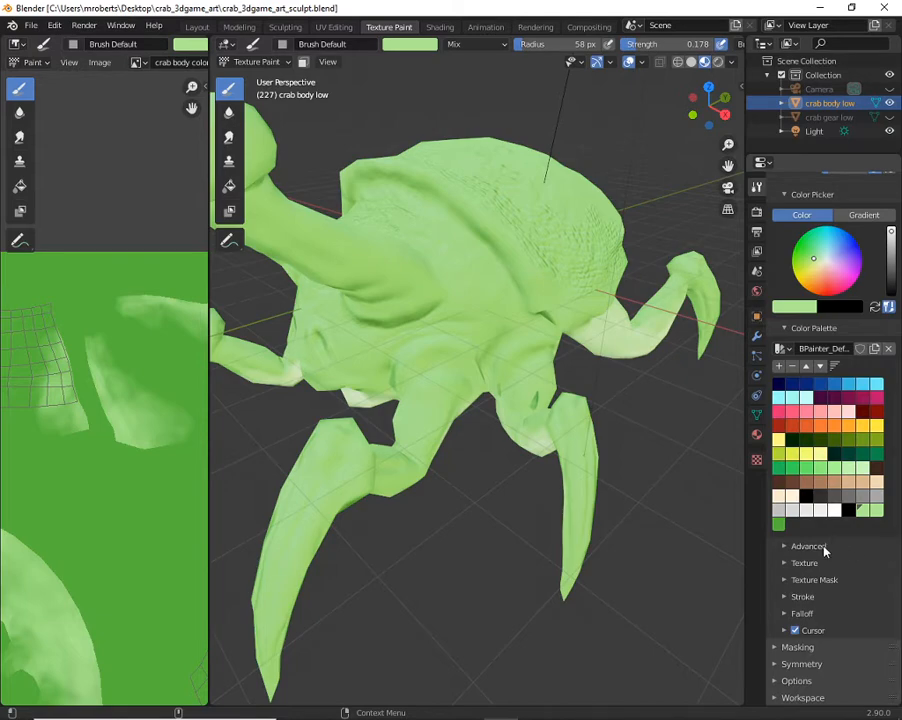
left_click(823, 547)
left_click(823, 547)
left_click(818, 564)
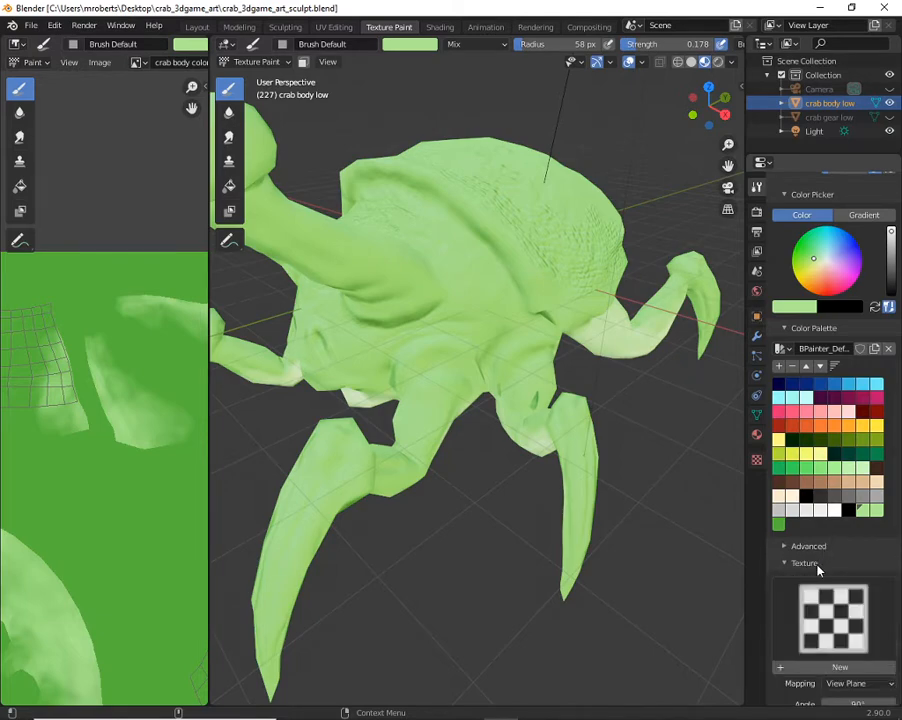
left_click(822, 565)
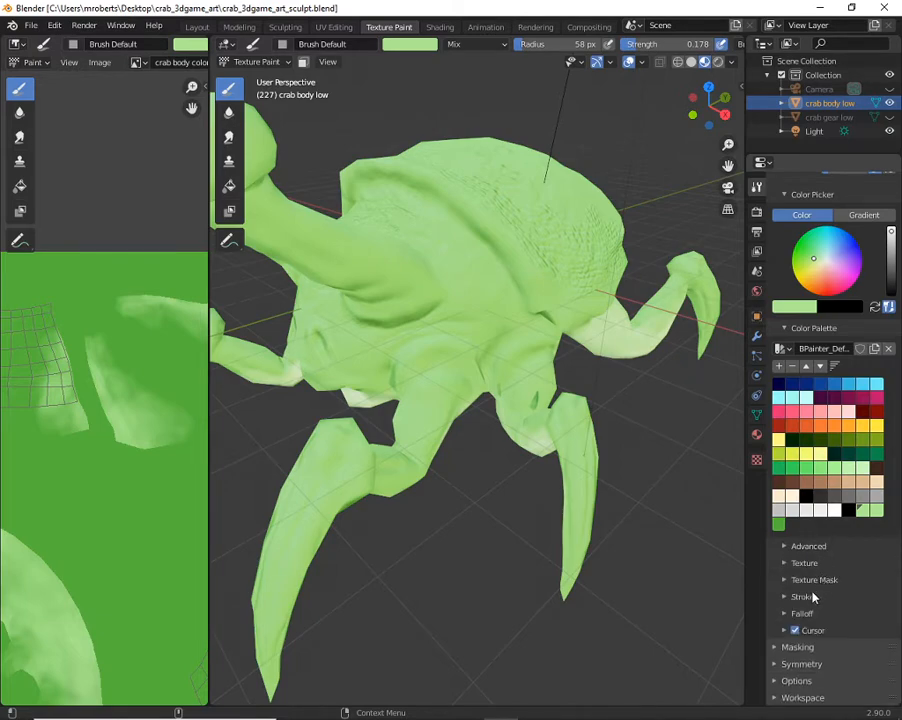
left_click(813, 597)
scroll(797, 545, "down", 2)
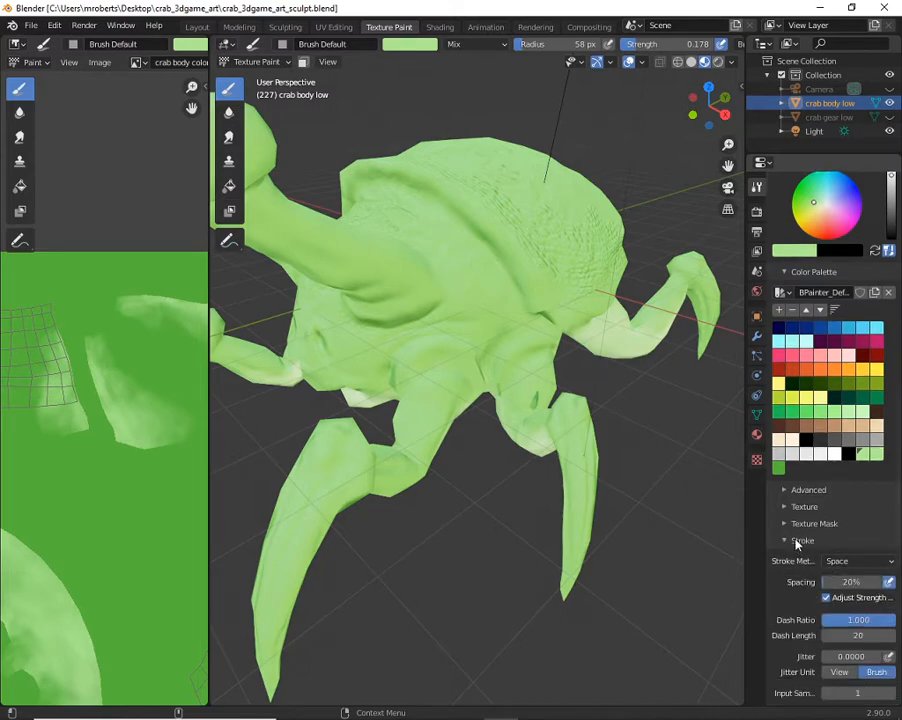
left_click(797, 541)
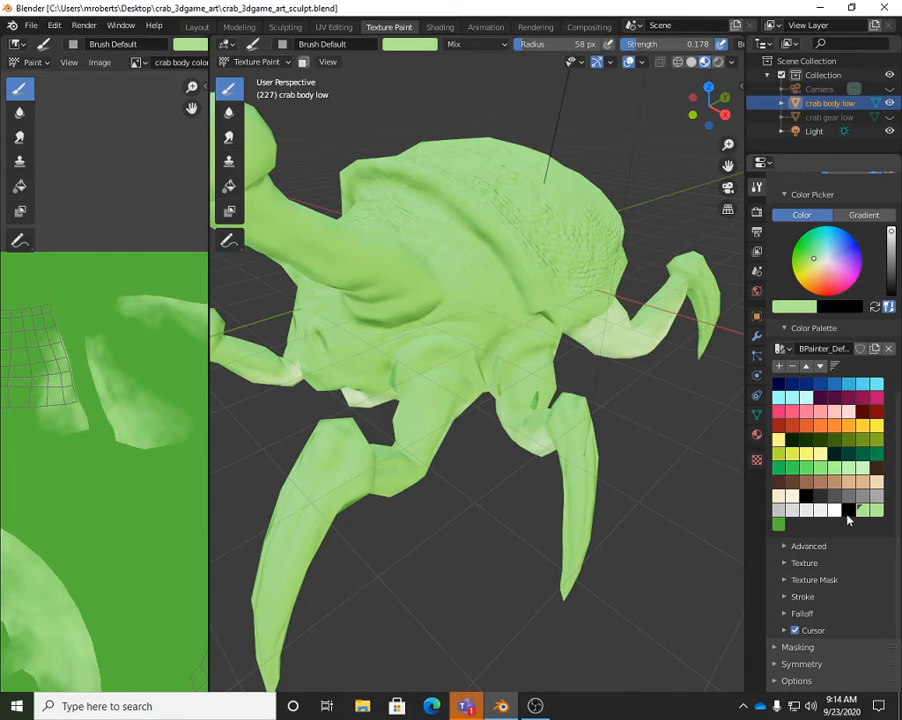
scroll(848, 512, "up", 3)
scroll(852, 525, "up", 2)
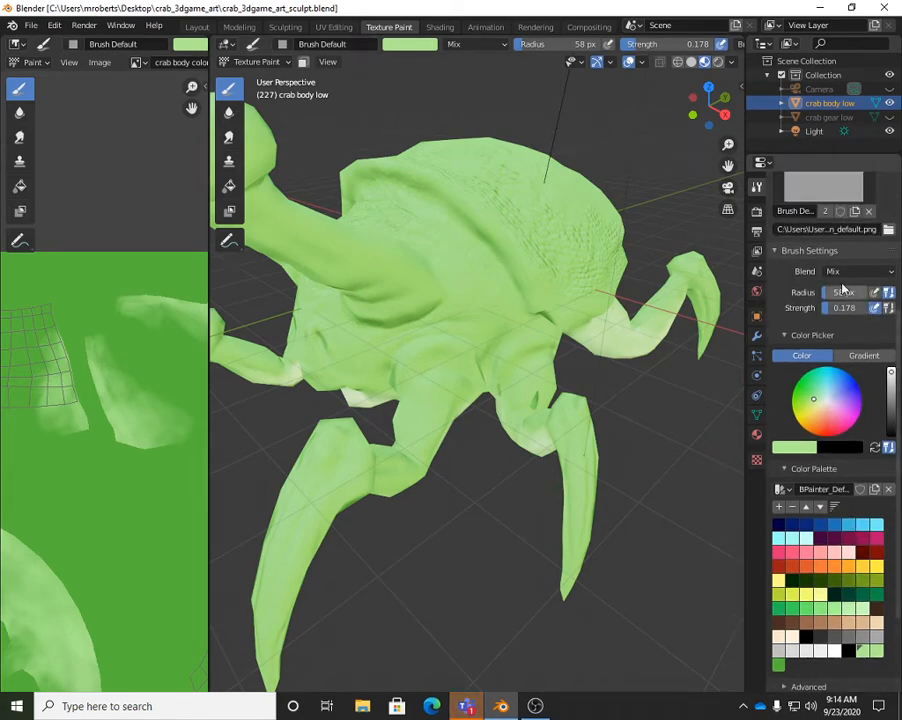
left_click(490, 46)
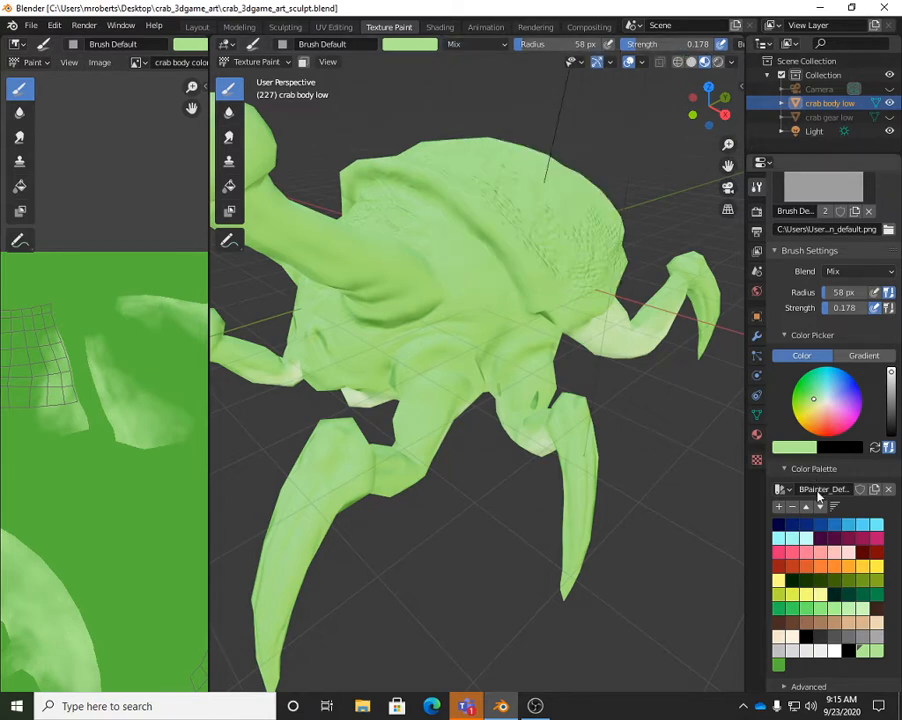
scroll(795, 495, "down", 4)
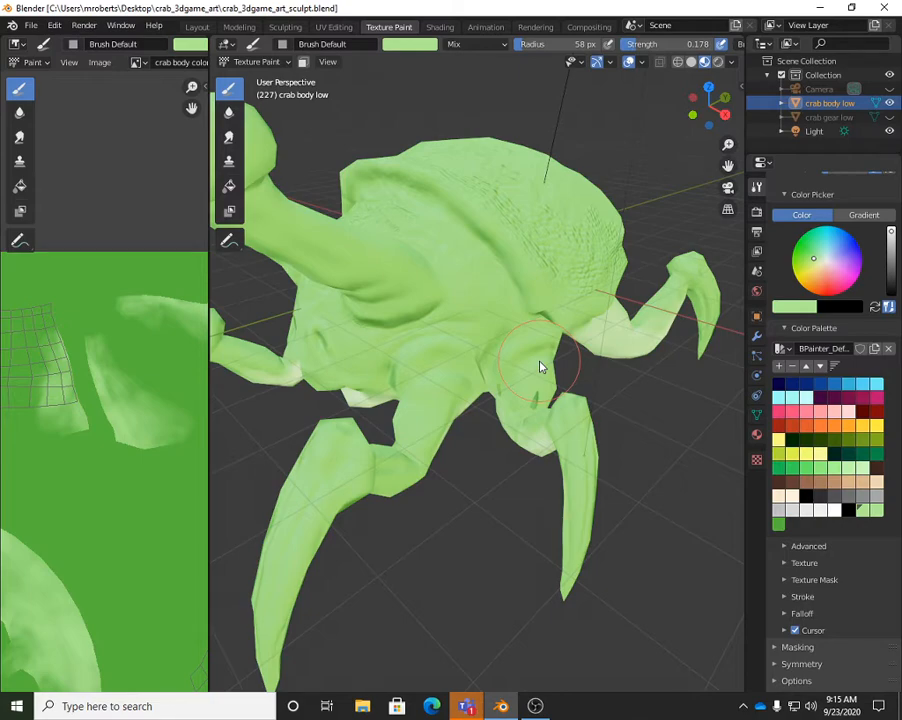
Darken the palette's base green to a deep green and add it to the color palette as a new swatch
middle_click_drag(537, 397, 483, 333)
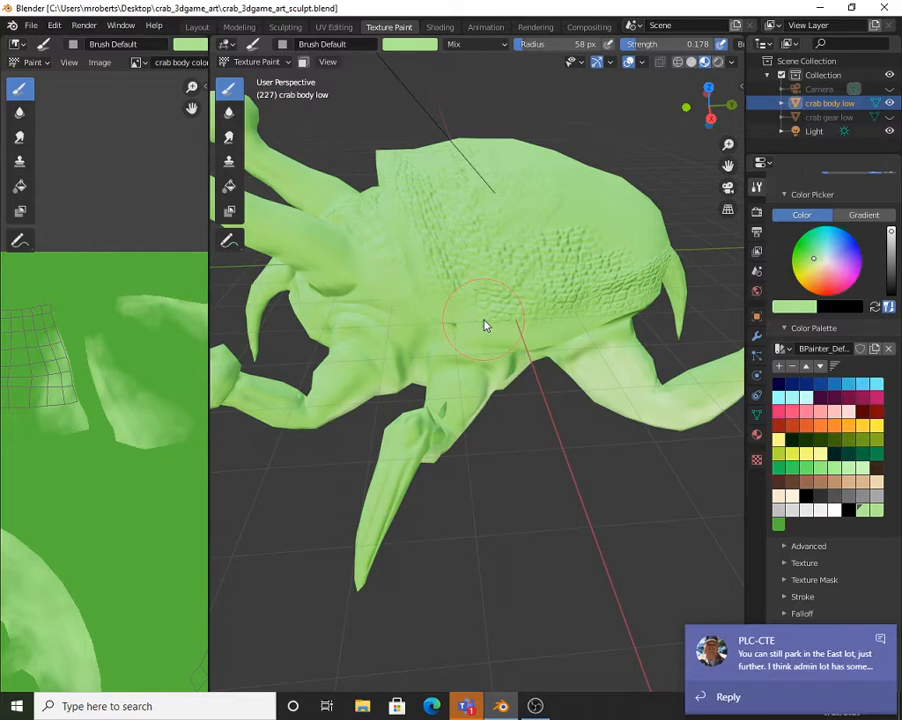
mouse_move(484, 325)
middle_mouse_down()
mouse_move(537, 310)
mouse_move(535, 260)
mouse_move(525, 262)
mouse_move(590, 300)
middle_mouse_up()
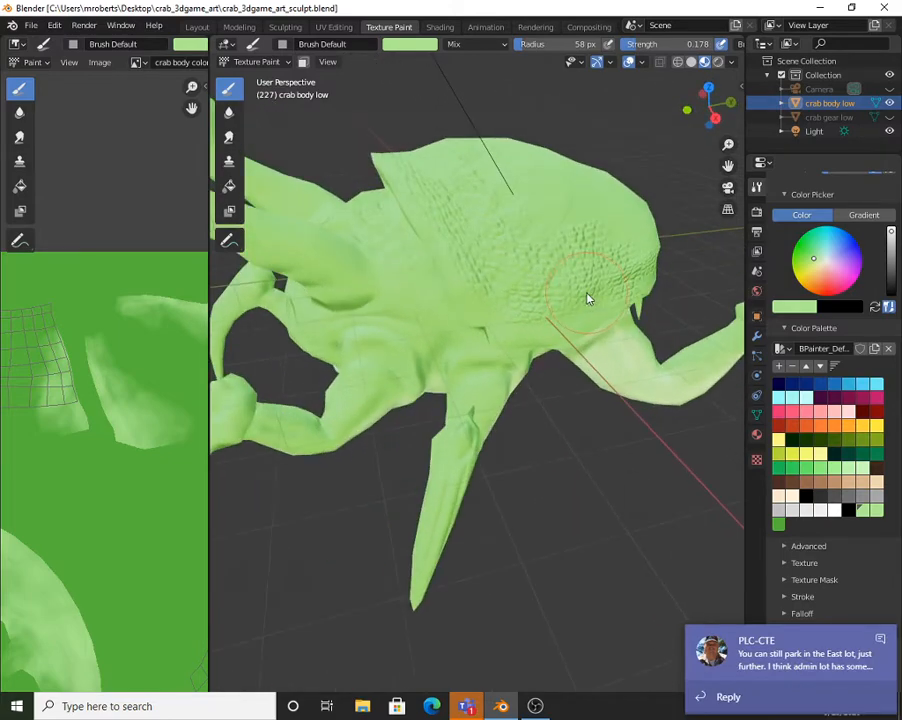
left_click(777, 526)
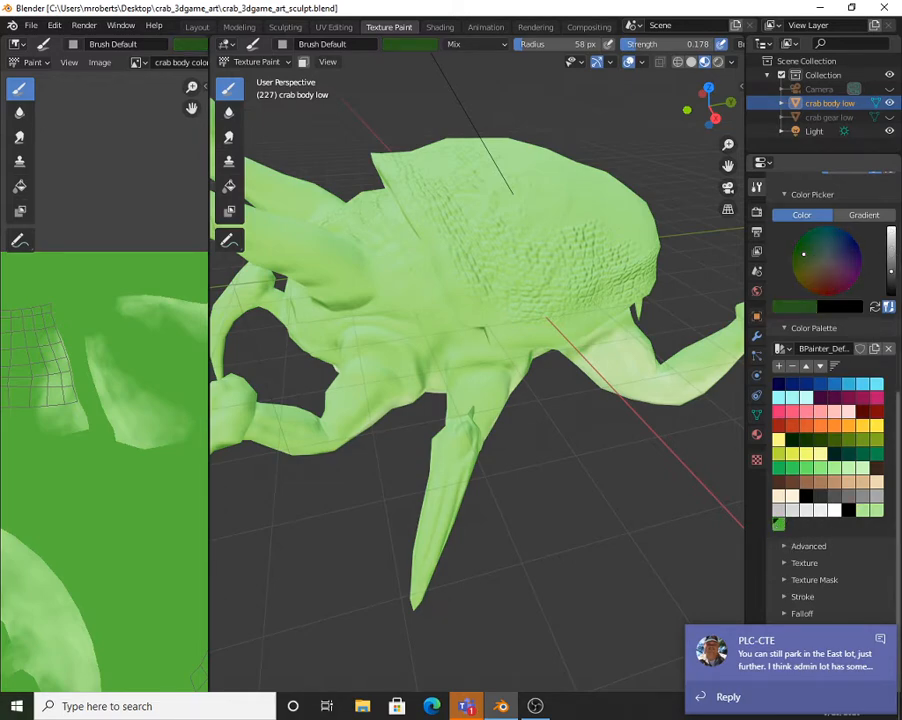
left_click_drag(892, 260, 892, 276)
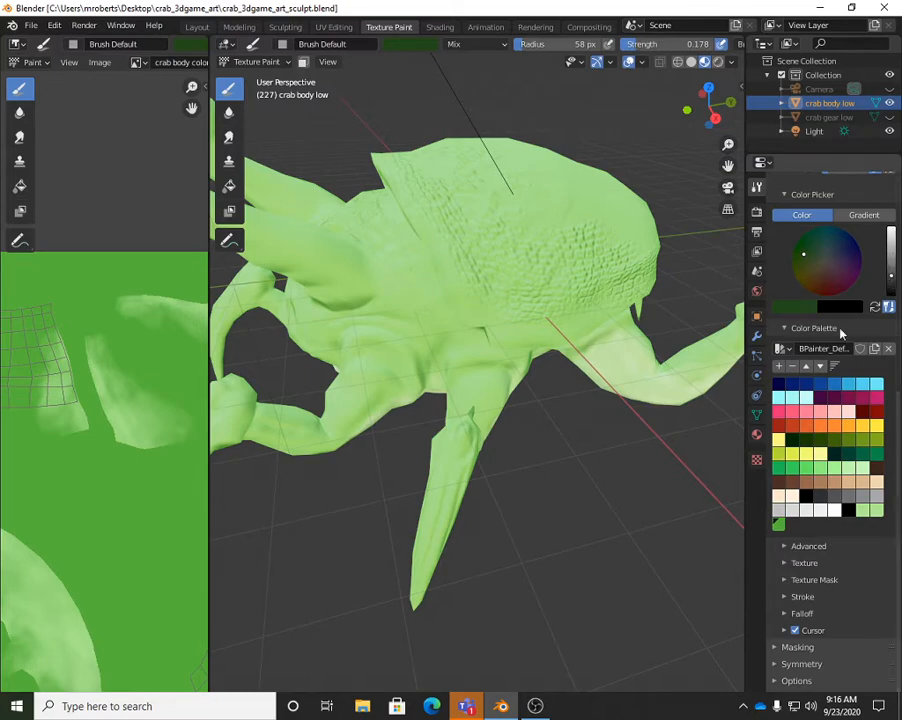
left_click(779, 367)
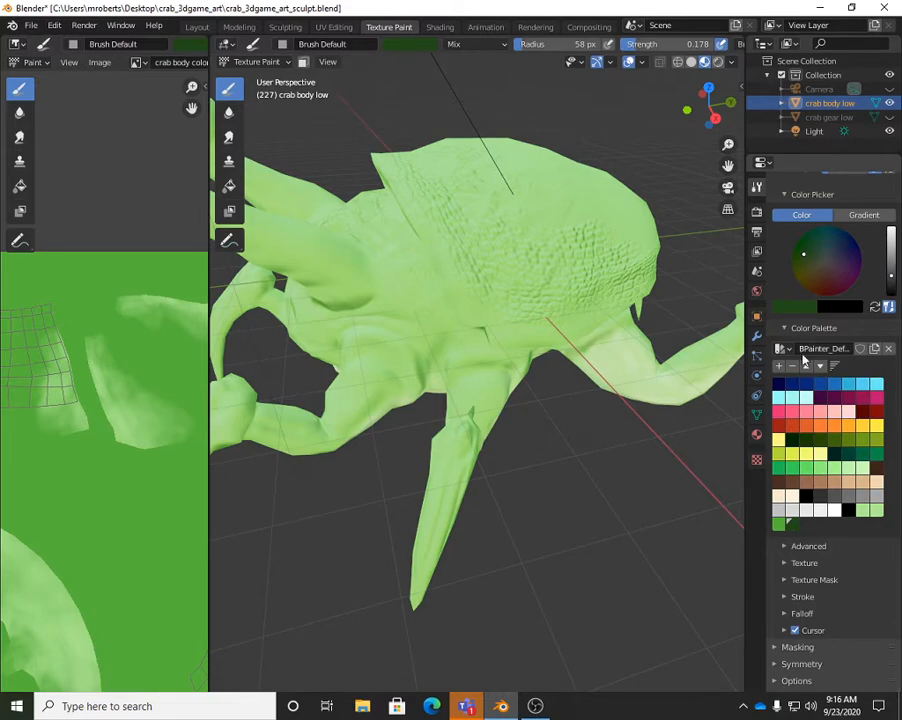
Paint dark green over the scales along the front rim of the crab's shell
middle_click_drag(700, 380, 645, 60)
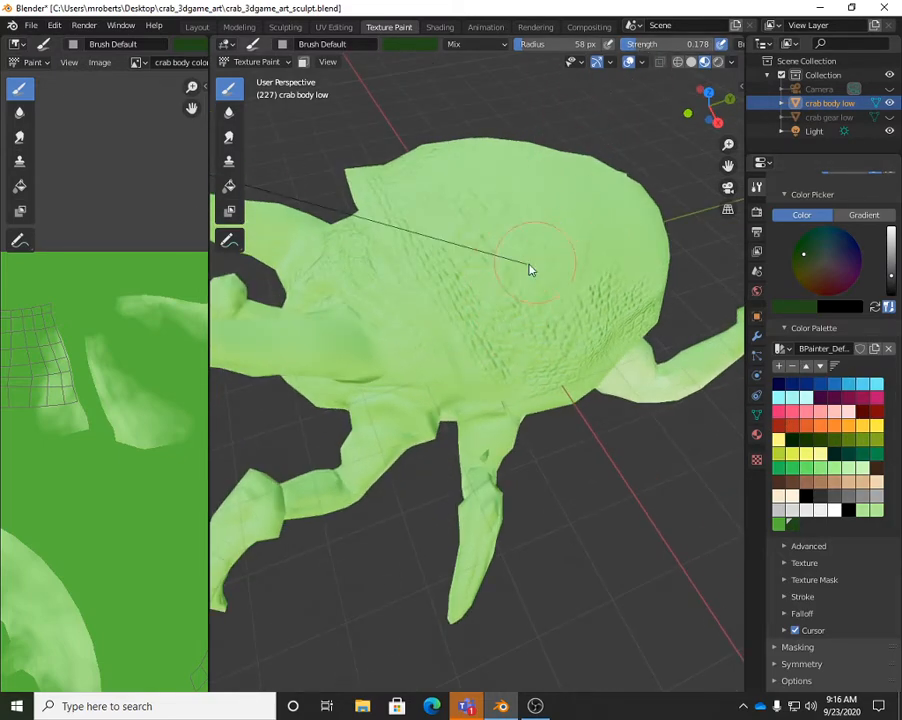
mouse_move(442, 268)
left_mouse_down()
mouse_move(469, 314)
mouse_move(459, 312)
mouse_move(441, 255)
mouse_move(451, 286)
mouse_move(491, 318)
left_mouse_up()
mouse_move(491, 318)
middle_mouse_down()
mouse_move(419, 268)
mouse_move(447, 270)
middle_mouse_up()
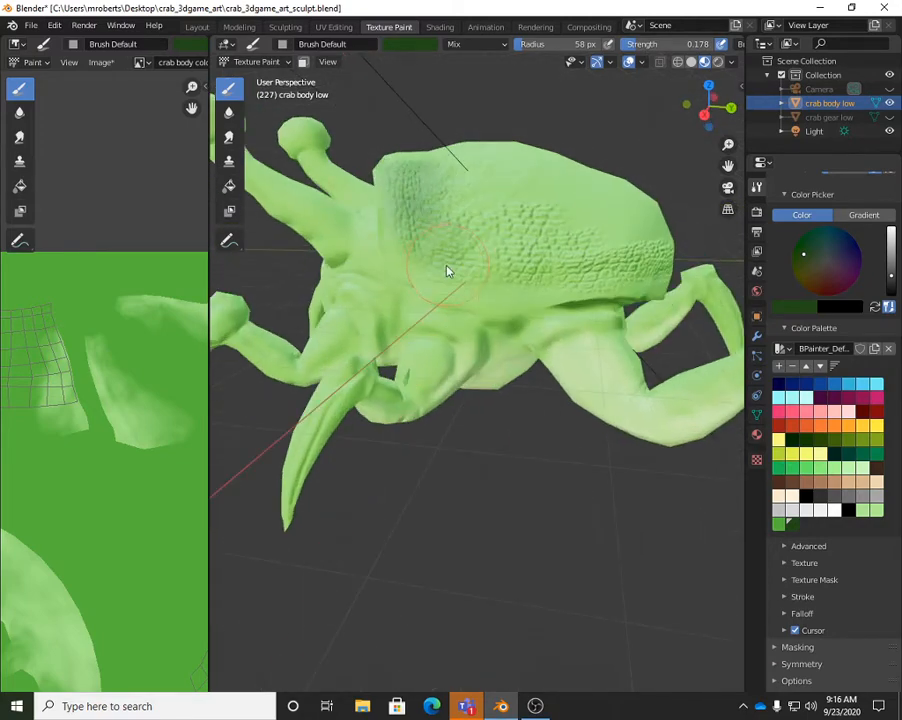
middle_click_drag(548, 284, 461, 280)
middle_click_drag(515, 284, 580, 298)
middle_click_drag(501, 294, 558, 324)
middle_click_drag(616, 302, 508, 340)
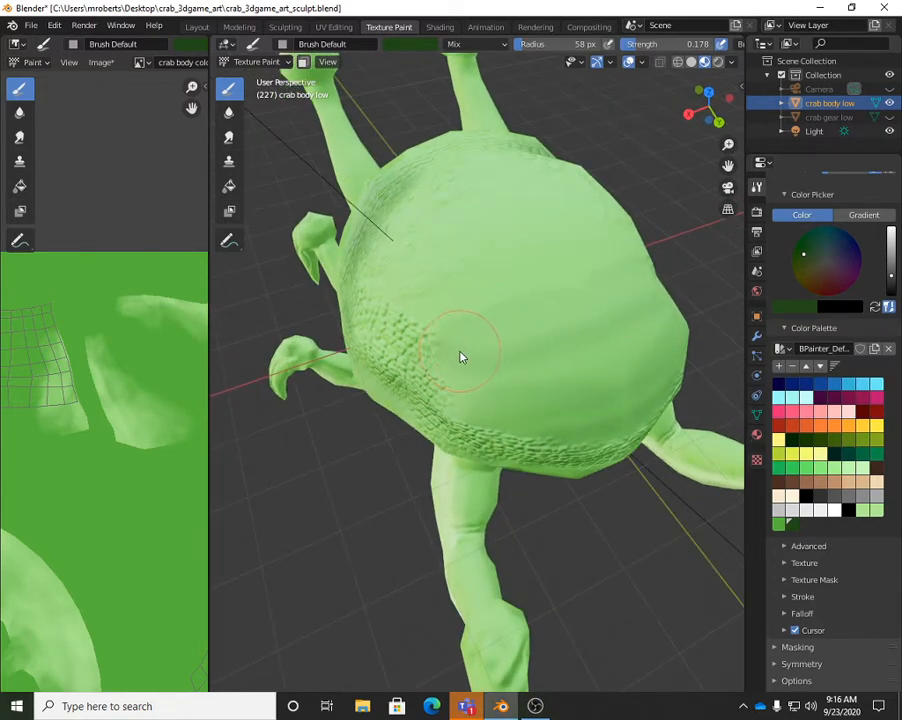
Shade the scaly side and the smooth rear of the shell with soft dark green strokes
middle_click_drag(497, 380, 513, 380)
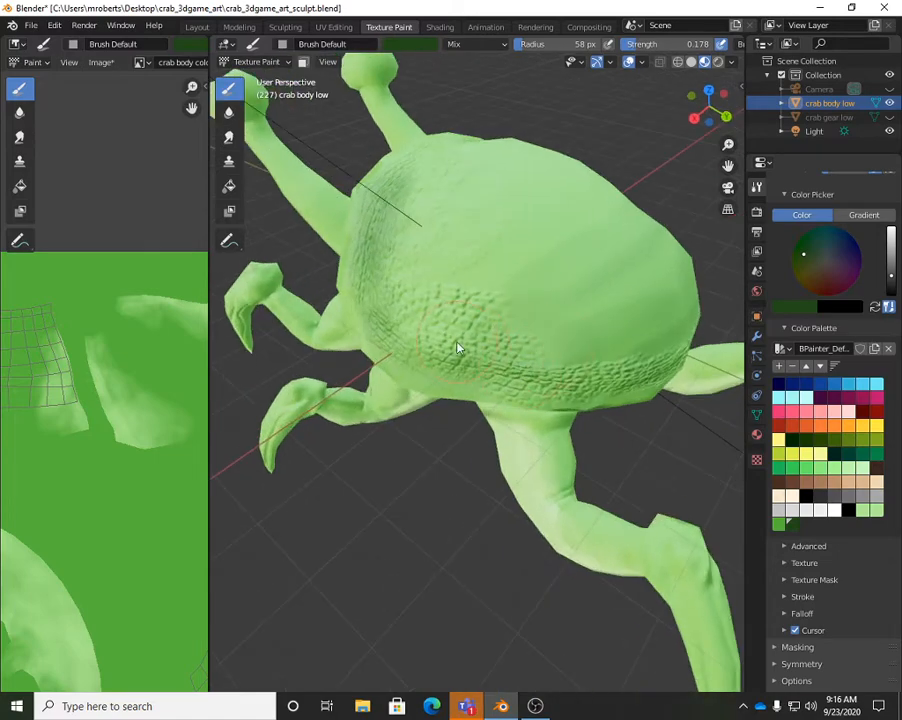
middle_click_drag(459, 346, 556, 342)
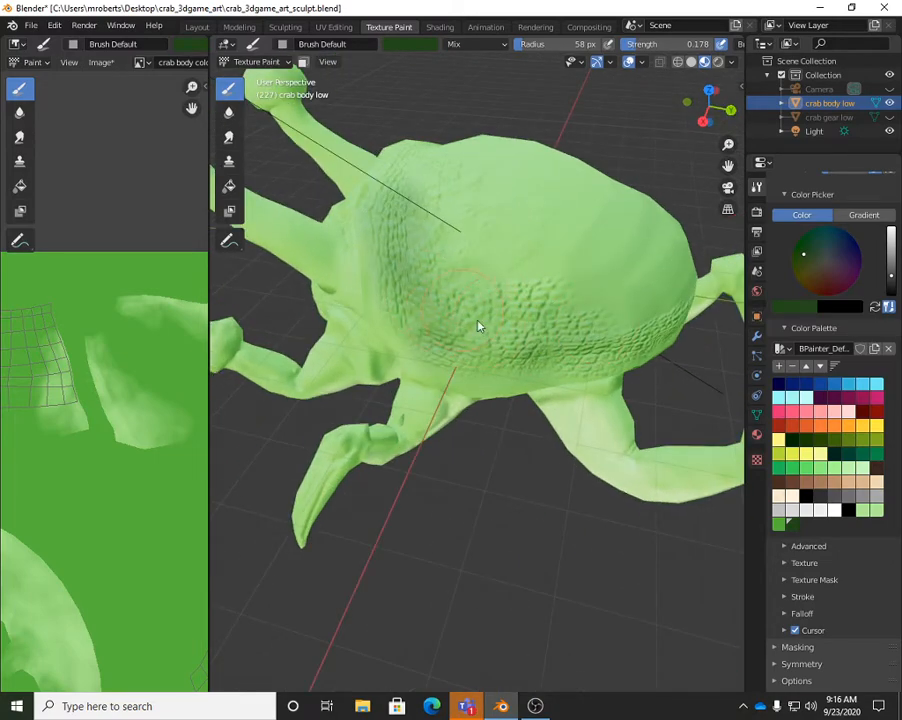
middle_click_drag(587, 321, 459, 318)
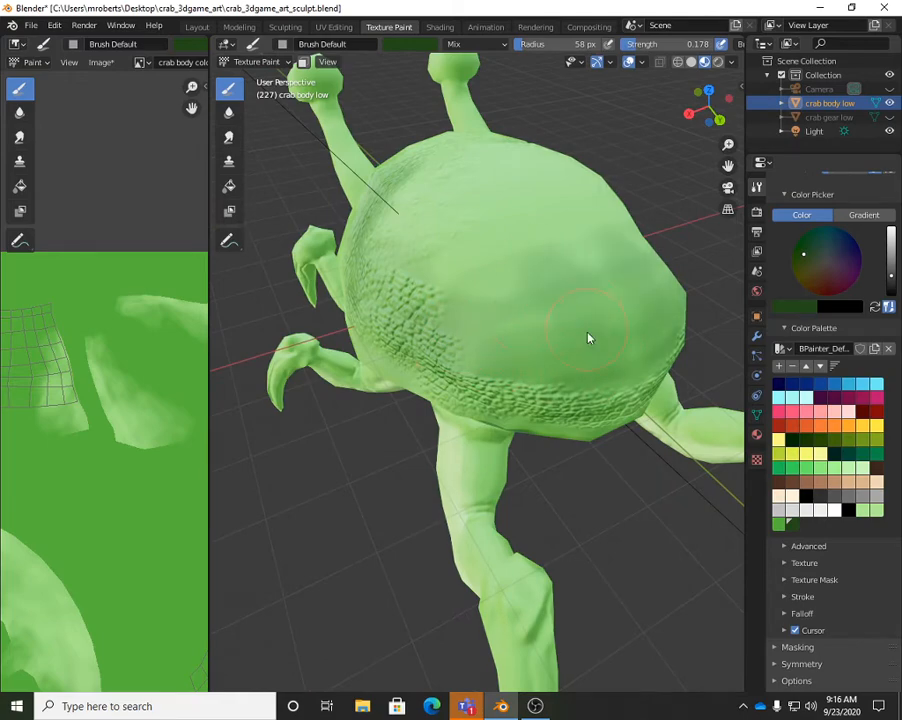
middle_click_drag(481, 318, 548, 288)
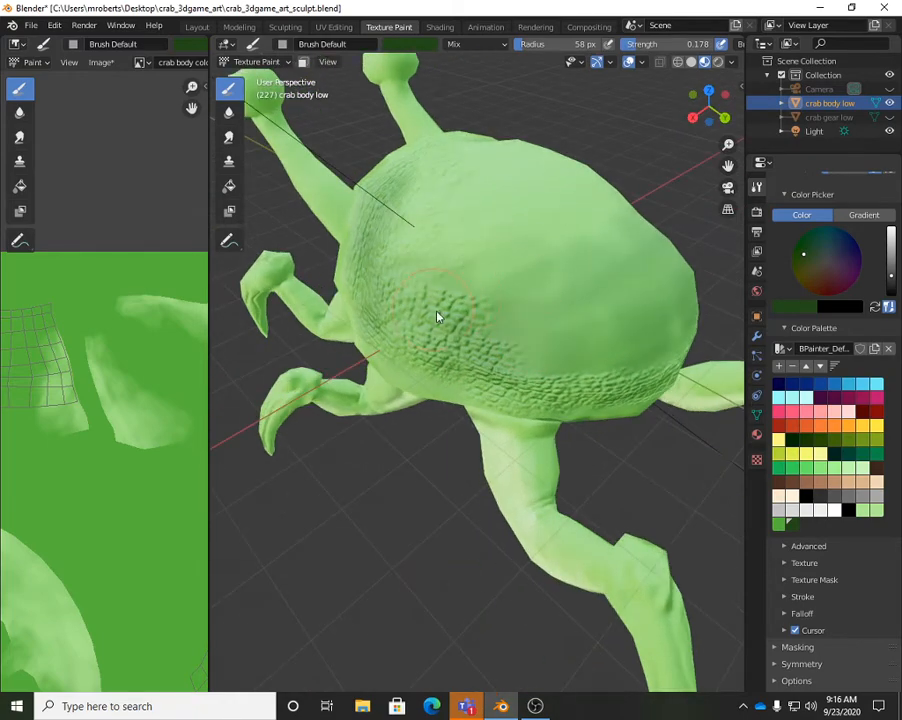
Blend dark green from the shell's front scales across the top of the shell
middle_click_drag(439, 316, 509, 326)
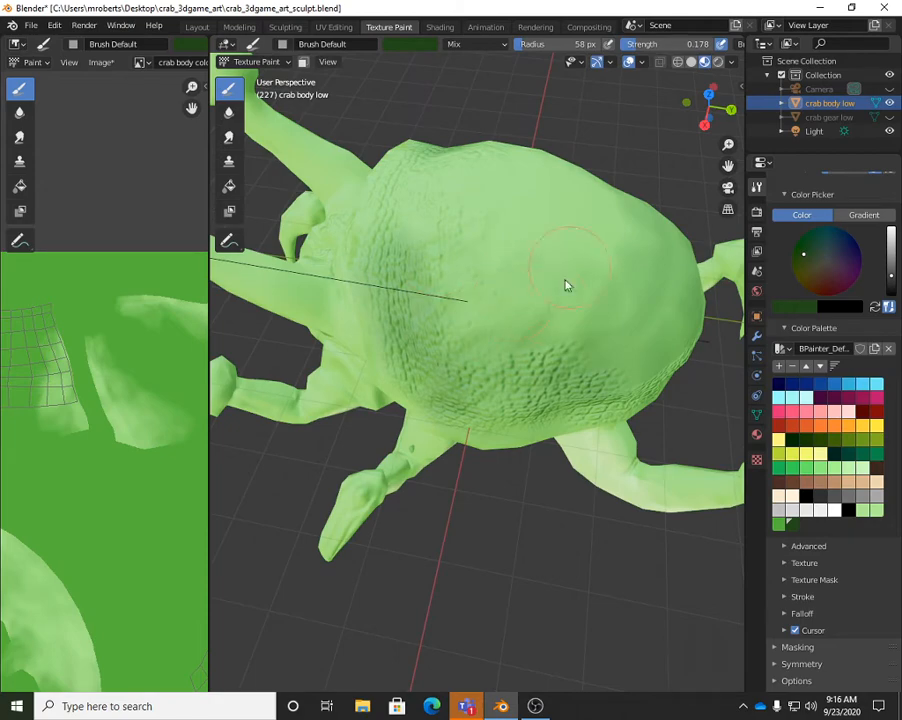
middle_click_drag(566, 284, 527, 332)
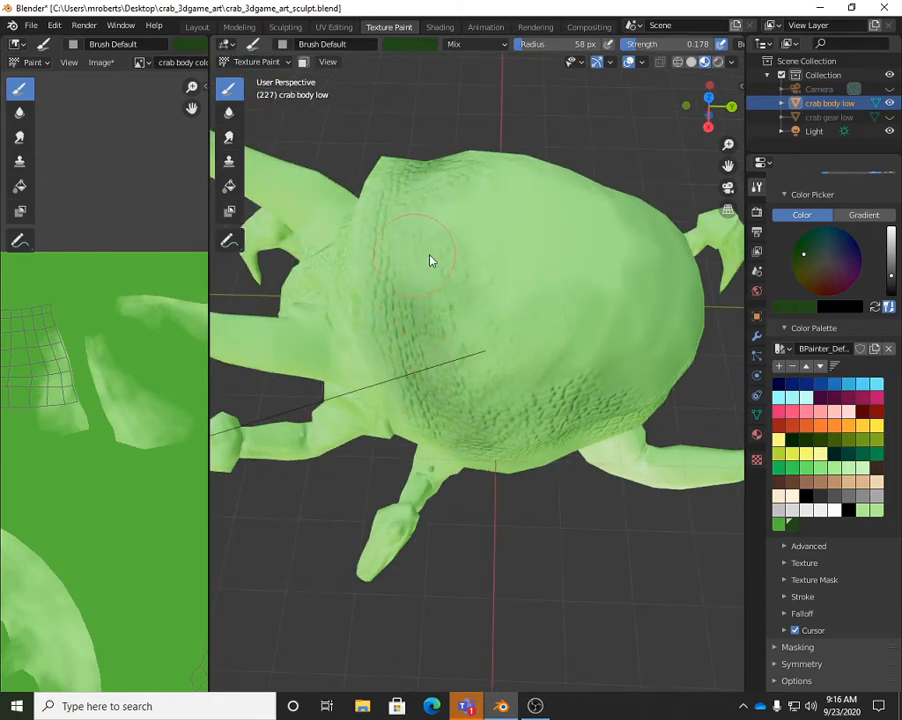
middle_click_drag(429, 258, 558, 297)
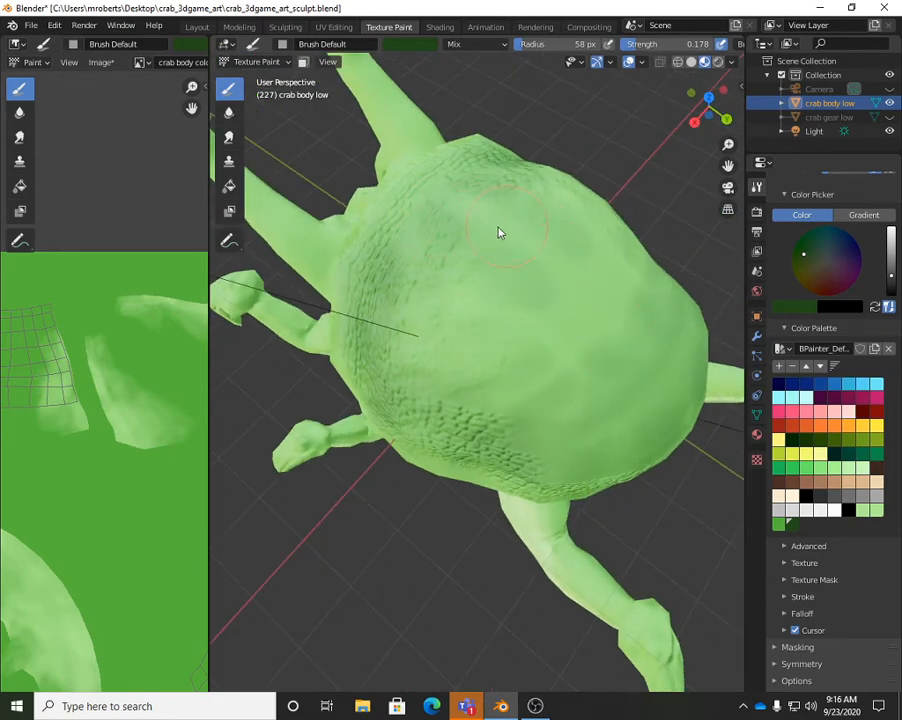
mouse_move(576, 340)
middle_mouse_down()
mouse_move(556, 364)
mouse_move(507, 360)
mouse_move(493, 280)
mouse_move(576, 282)
middle_mouse_up()
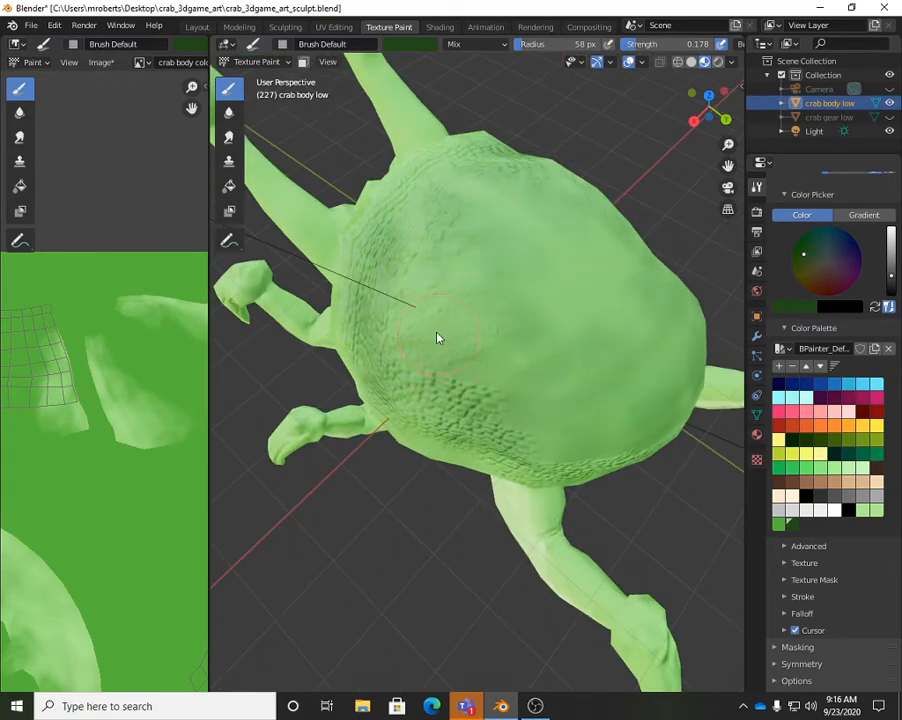
Paint a soft dark green patch on the front of the crab's eyeball
middle_click_drag(437, 338, 528, 319)
middle_click_drag(537, 254, 564, 288)
middle_click_drag(466, 326, 493, 231)
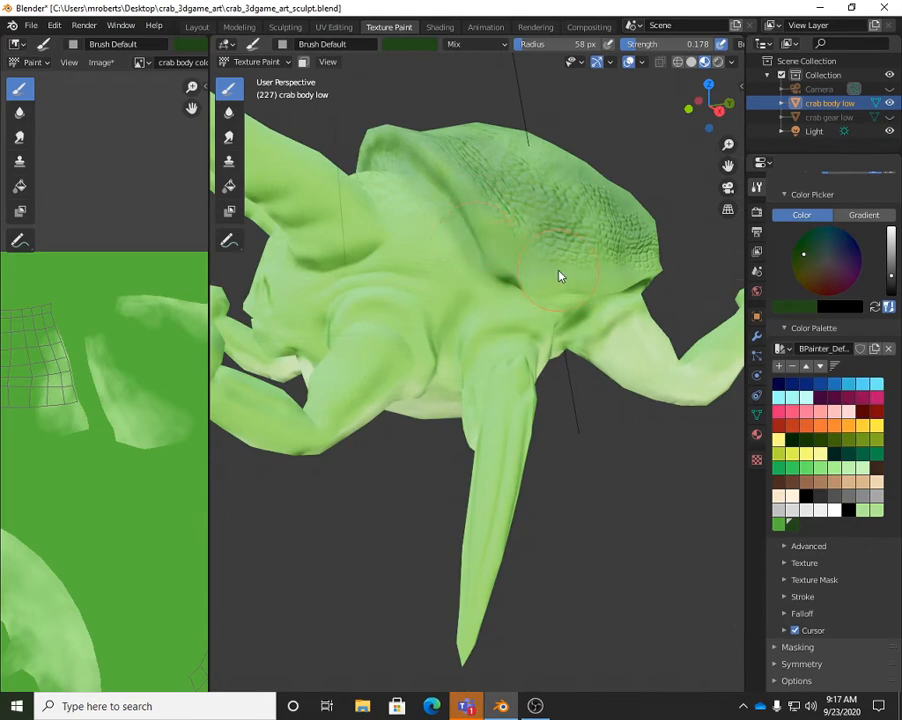
middle_click_drag(559, 276, 427, 238)
middle_click_drag(515, 256, 449, 240)
middle_click_drag(600, 236, 529, 284)
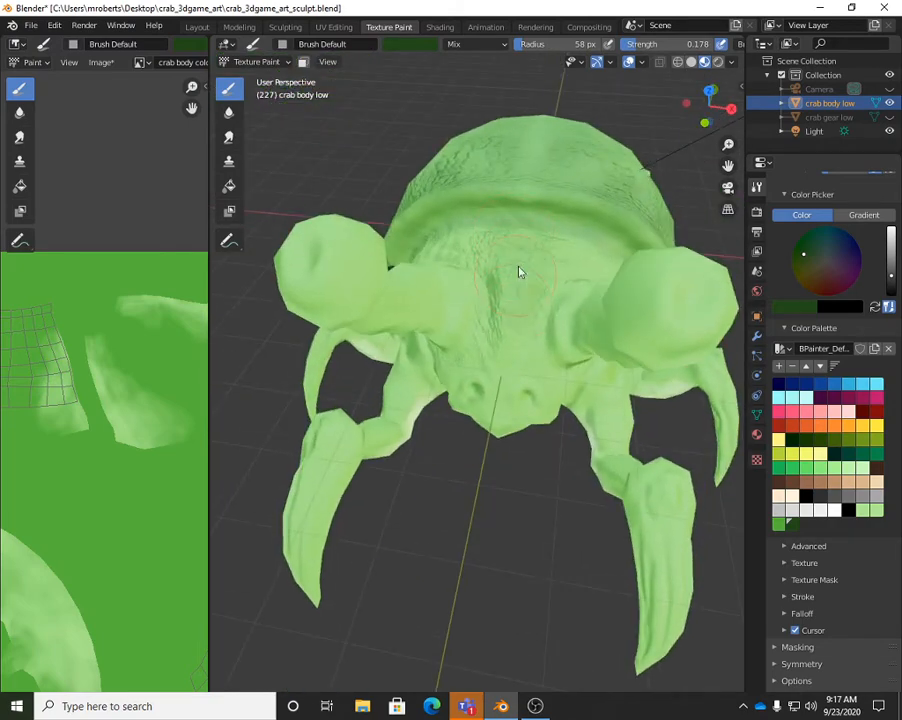
middle_click_drag(527, 342, 552, 266)
scroll(552, 266, "up", 3)
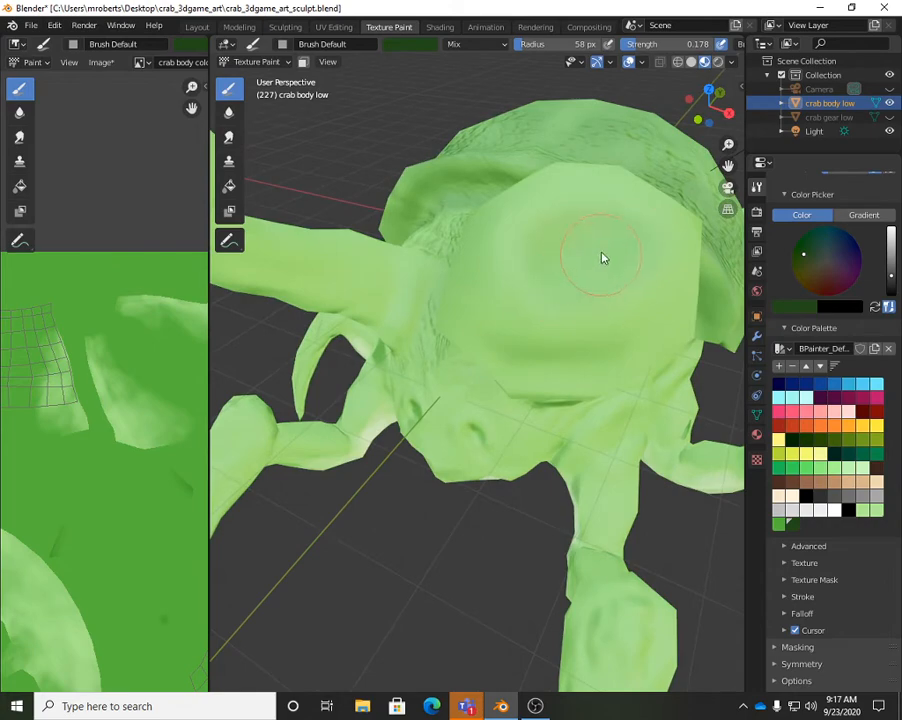
scroll(602, 258, "down", 2)
mouse_move(564, 282)
left_mouse_down()
mouse_move(592, 258)
mouse_move(534, 278)
left_mouse_up()
Brush dark green over the upper side of the eyestalk where it joins the crab's body
scroll(500, 251, "down", 3)
mouse_move(534, 278)
middle_mouse_down()
mouse_move(500, 251)
mouse_move(402, 279)
middle_mouse_up()
scroll(495, 360, "up", 4)
left_click_drag(578, 341, 597, 362)
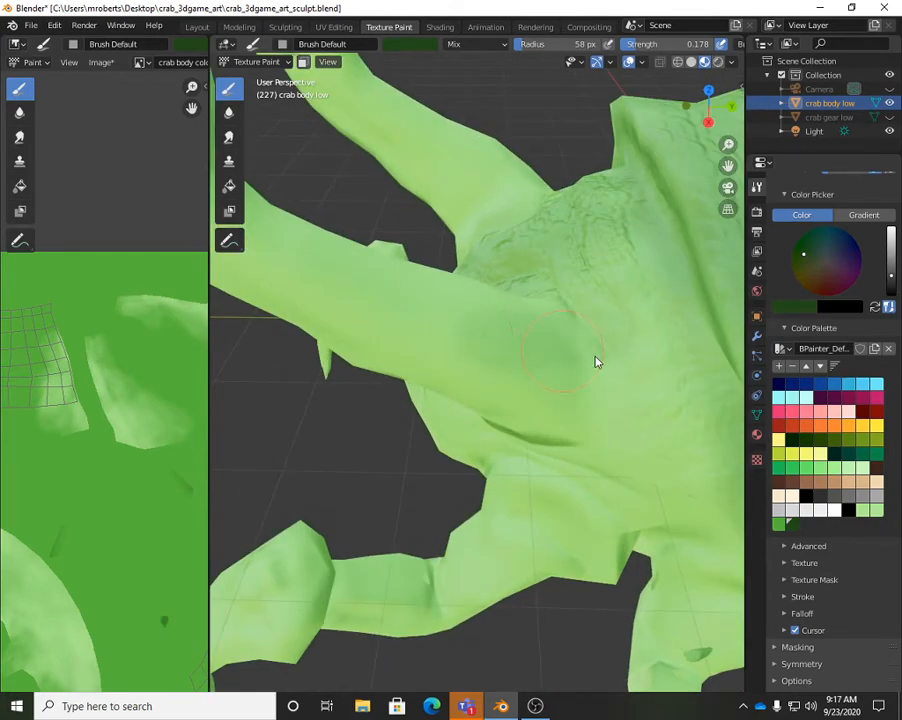
scroll(590, 392, "down", 3)
mouse_move(590, 392)
middle_mouse_down()
mouse_move(560, 378)
mouse_move(576, 362)
mouse_move(634, 383)
mouse_move(556, 372)
mouse_move(576, 294)
mouse_move(452, 242)
middle_mouse_up()
scroll(560, 300, "up", 3)
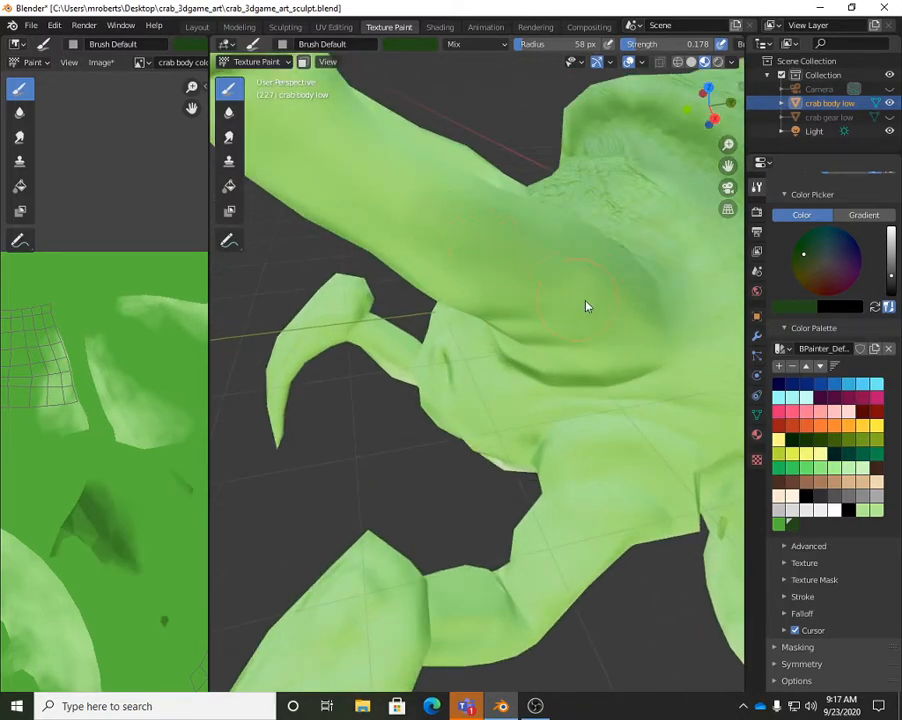
mouse_move(604, 284)
left_mouse_down()
mouse_move(624, 320)
mouse_move(553, 266)
left_mouse_up()
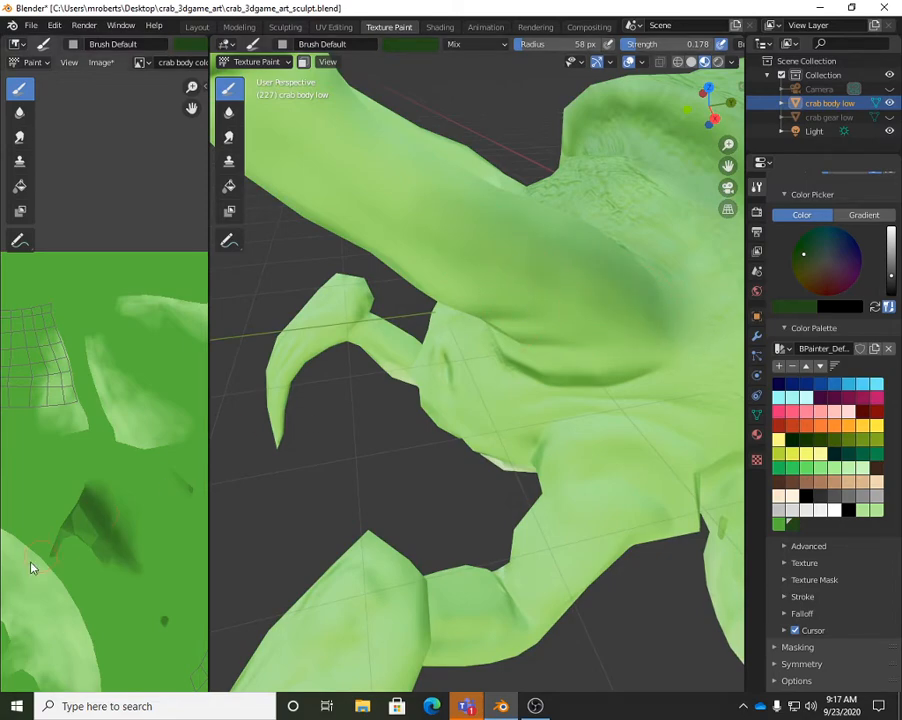
Deepen the dark green around the top and outer edge of the eyestalk's base
mouse_move(471, 340)
middle_mouse_down()
mouse_move(502, 452)
mouse_move(529, 440)
mouse_move(534, 372)
mouse_move(590, 501)
mouse_move(541, 411)
middle_mouse_up()
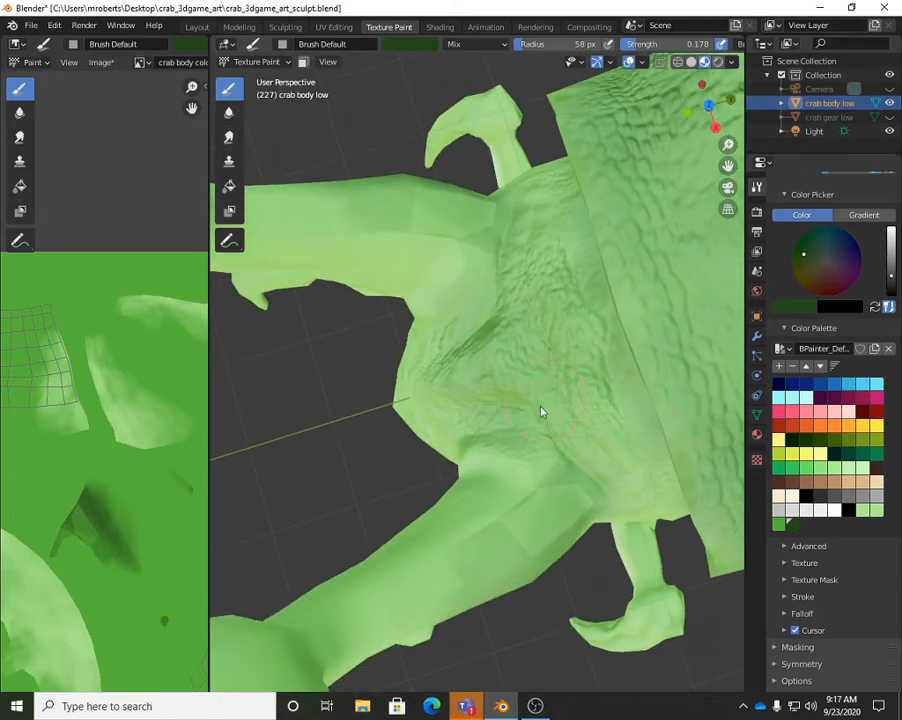
mouse_move(540, 510)
middle_mouse_down()
mouse_move(572, 473)
mouse_move(570, 445)
mouse_move(532, 452)
middle_mouse_up()
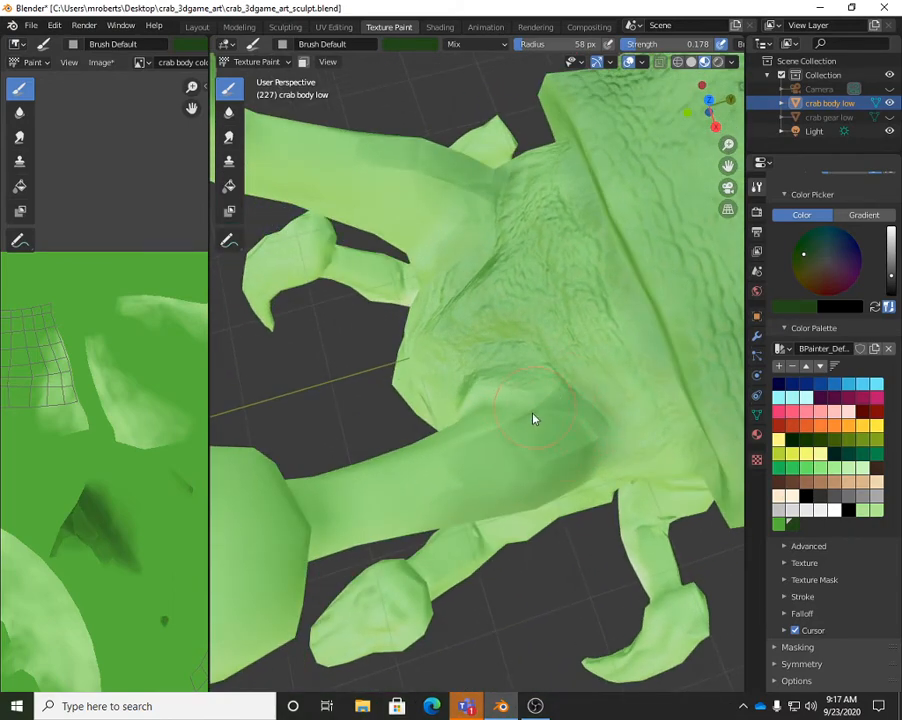
left_click_drag(559, 437, 558, 434)
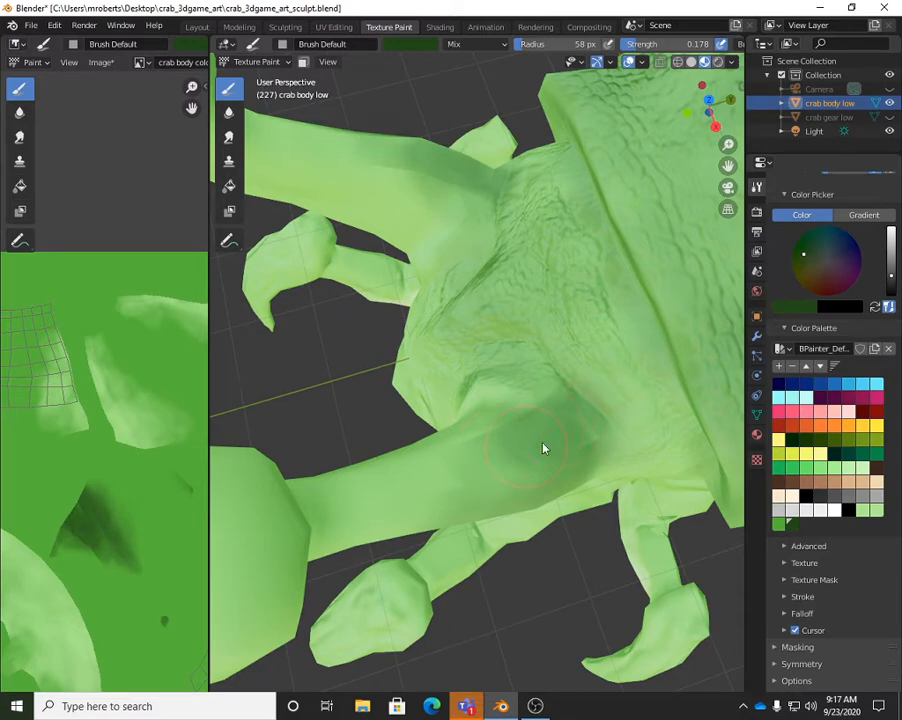
middle_click_drag(544, 448, 586, 403)
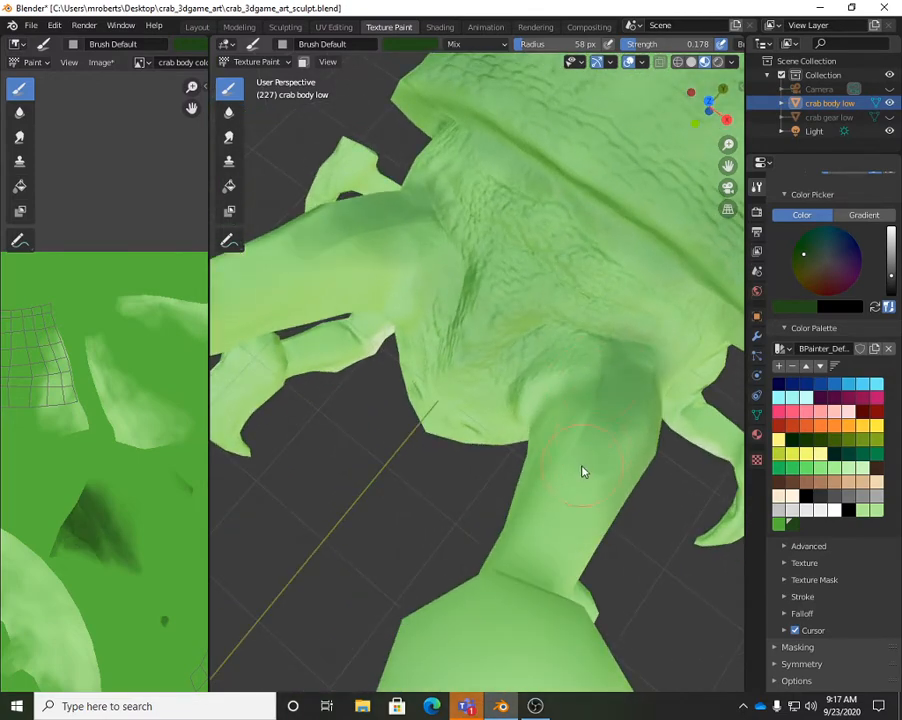
middle_click_drag(616, 397, 528, 361)
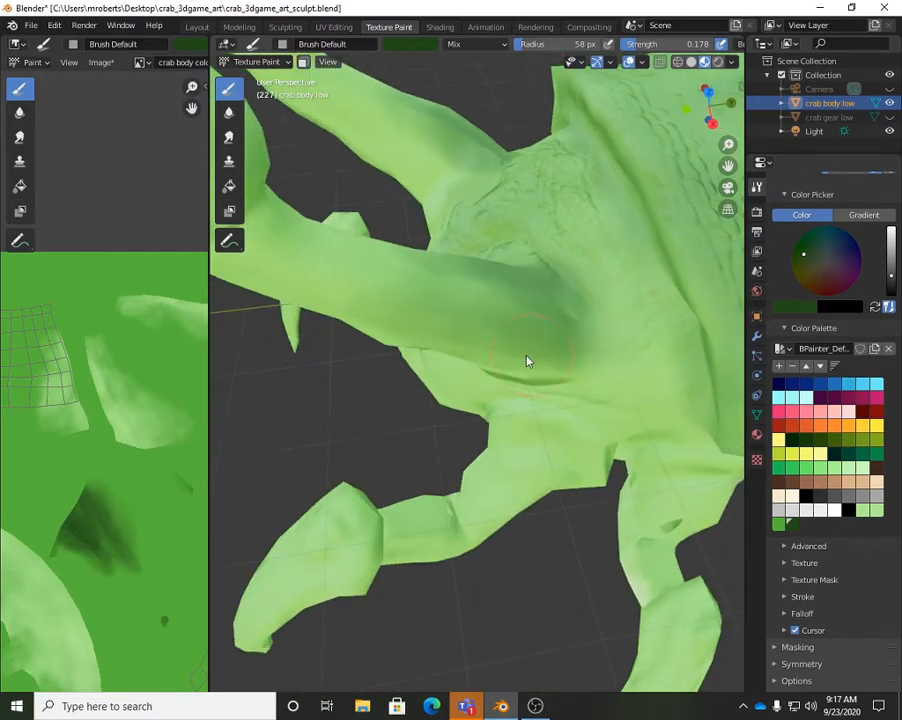
mouse_move(560, 317)
left_mouse_down()
mouse_move(548, 318)
mouse_move(566, 305)
left_mouse_up()
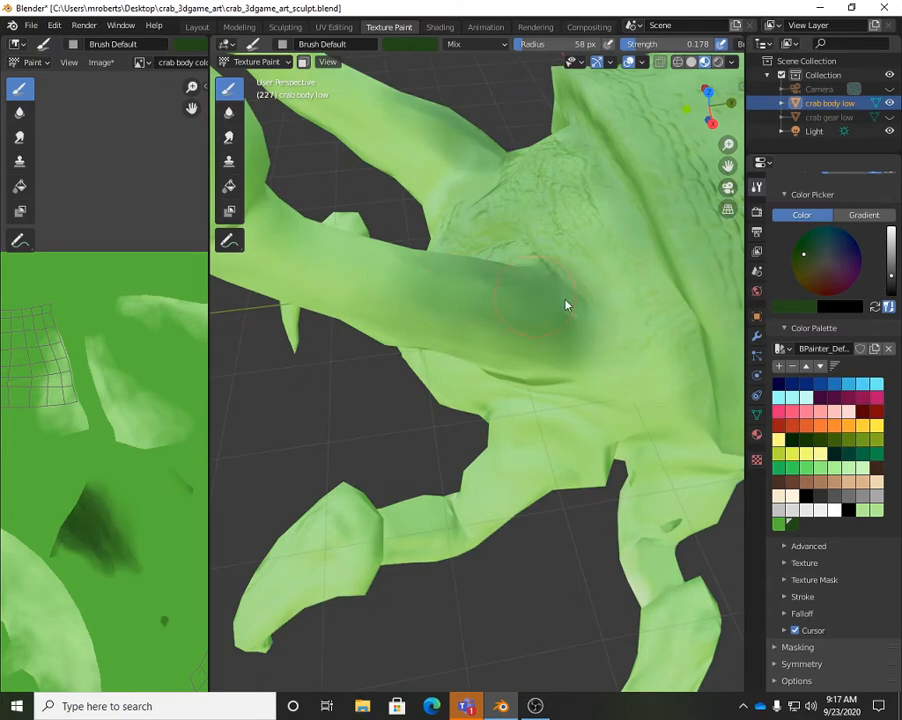
Blend the dark green outward from the base along the top of the eyestalk
mouse_move(476, 366)
middle_mouse_down()
mouse_move(519, 378)
mouse_move(503, 397)
mouse_move(529, 411)
mouse_move(473, 288)
mouse_move(423, 310)
mouse_move(444, 305)
middle_mouse_up()
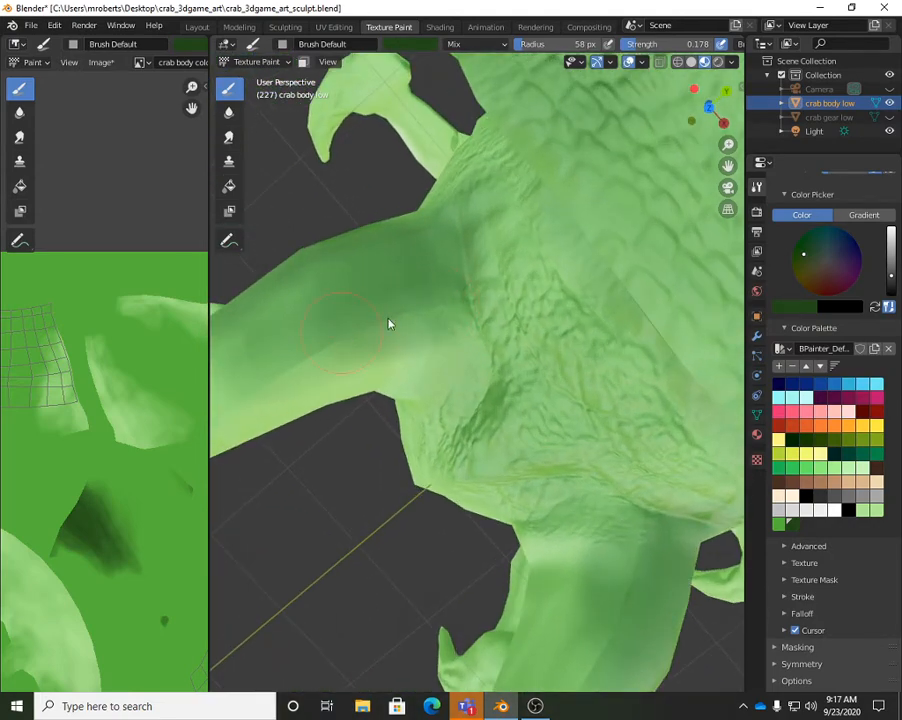
mouse_move(389, 322)
middle_mouse_down()
mouse_move(471, 306)
mouse_move(431, 326)
middle_mouse_up()
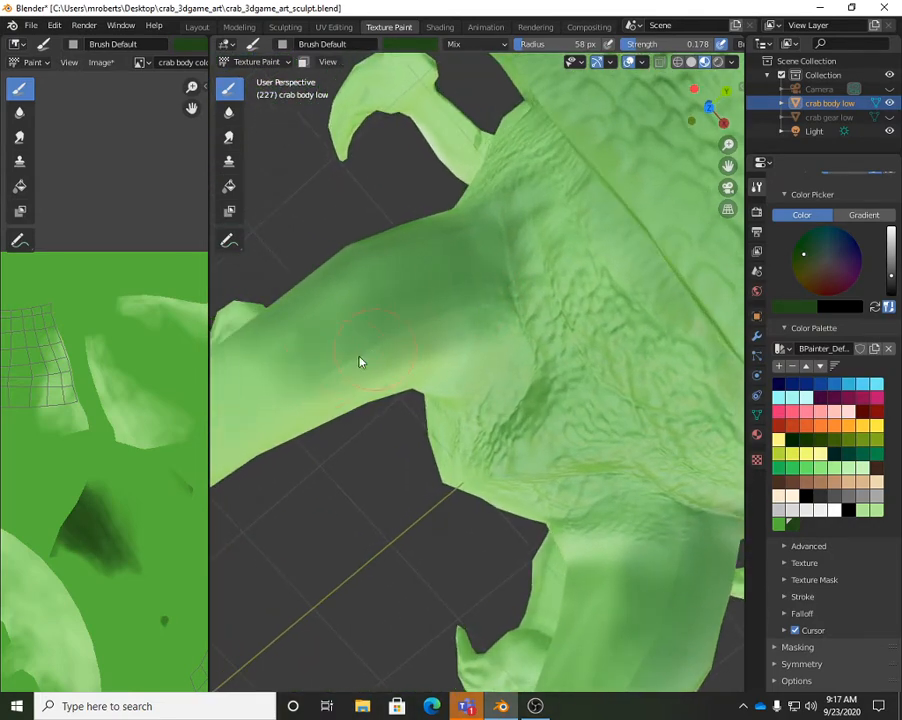
middle_click_drag(408, 321, 419, 314)
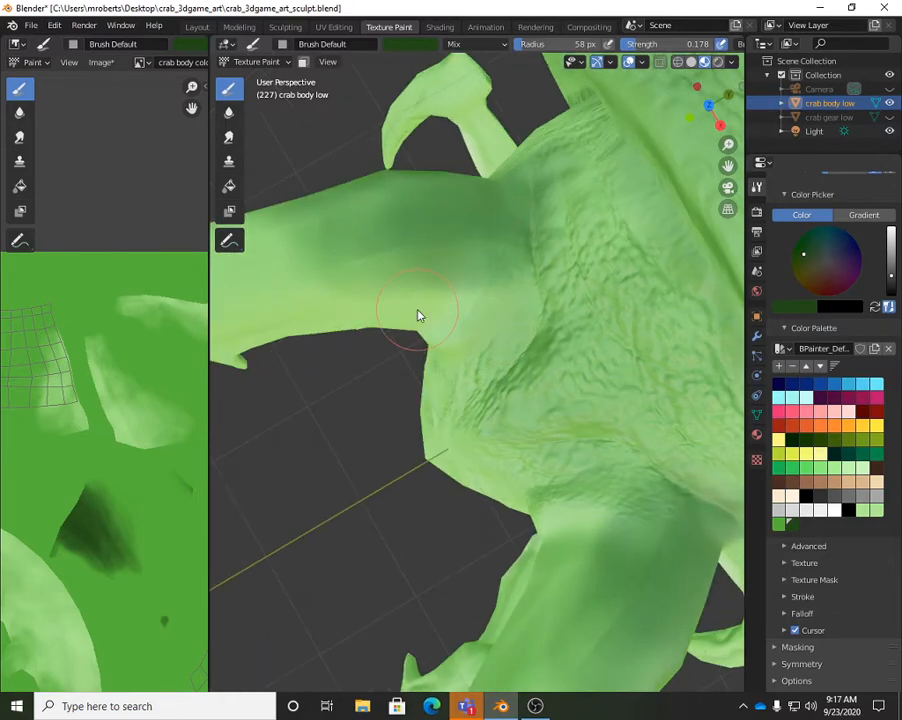
mouse_move(401, 270)
middle_mouse_down()
mouse_move(459, 252)
mouse_move(437, 282)
middle_mouse_up()
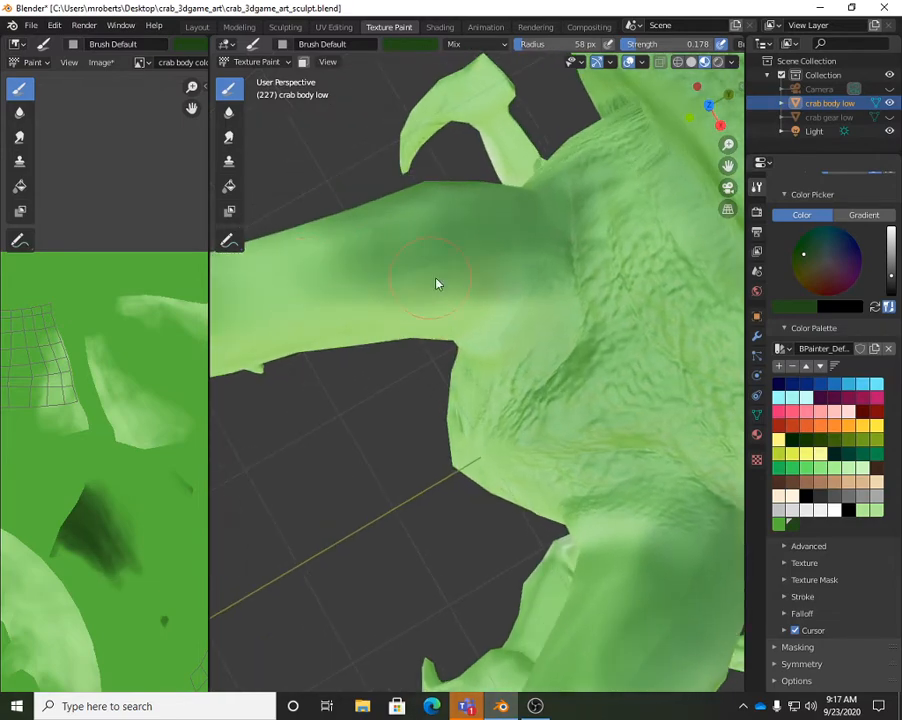
Shade the scaly skin between the eyestalks and the shell rim with soft dark green strokes
scroll(437, 282, "down", 5)
middle_click_drag(368, 298, 467, 254)
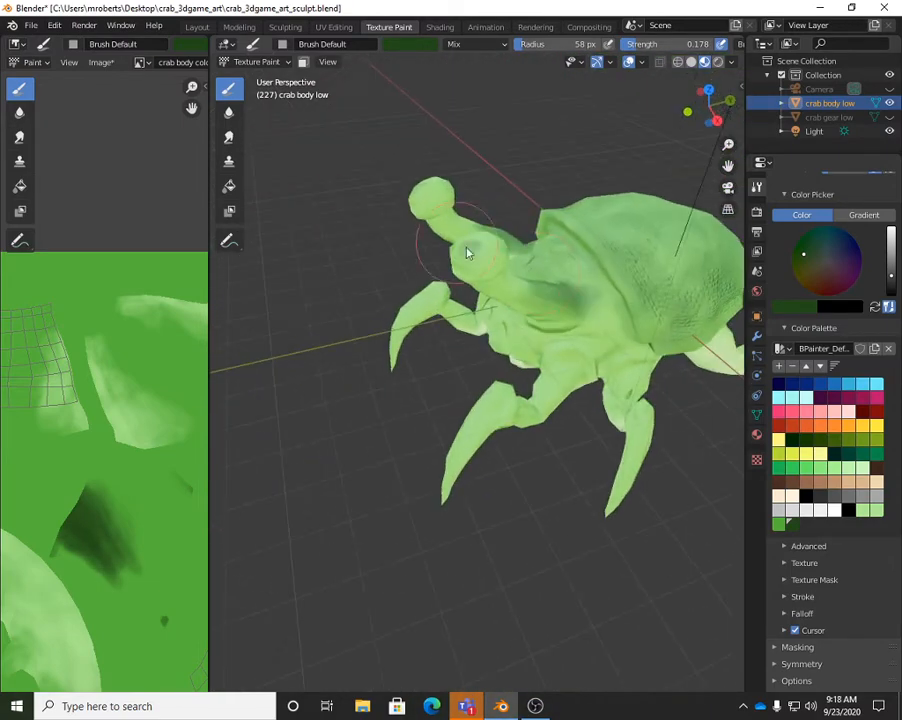
scroll(592, 306, "up", 4)
middle_click_drag(592, 306, 533, 312, "shift")
scroll(601, 358, "up", 3)
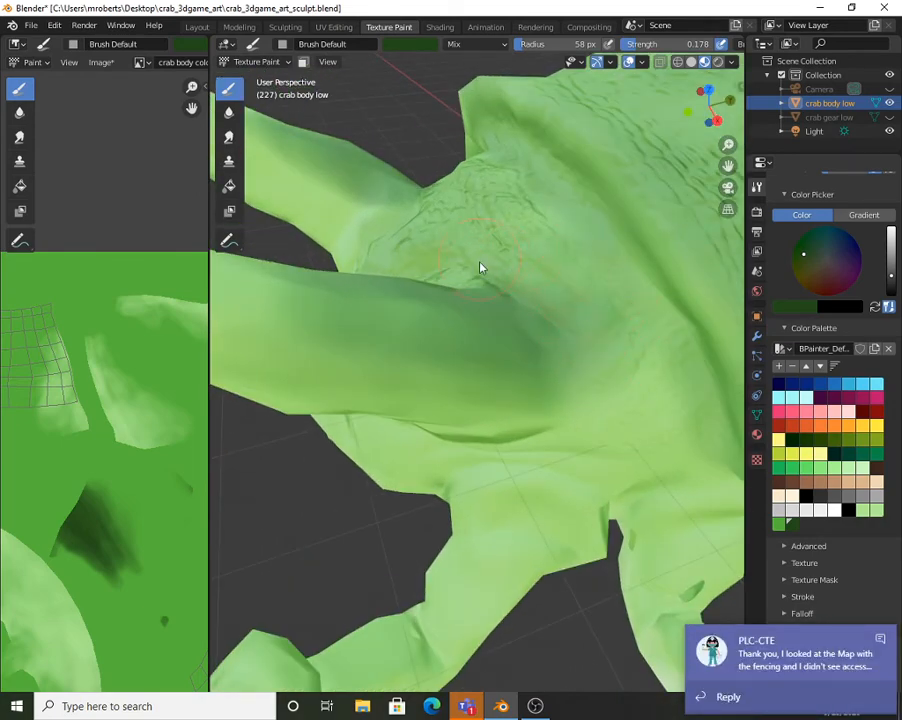
middle_click_drag(480, 267, 540, 295)
middle_click_drag(462, 316, 531, 328)
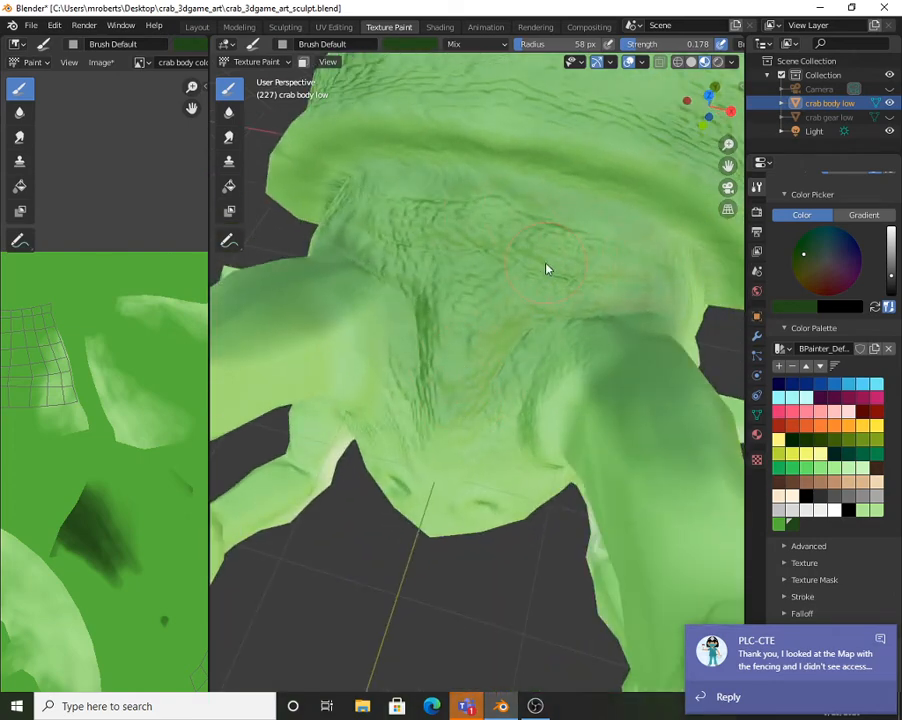
middle_click_drag(546, 268, 499, 268)
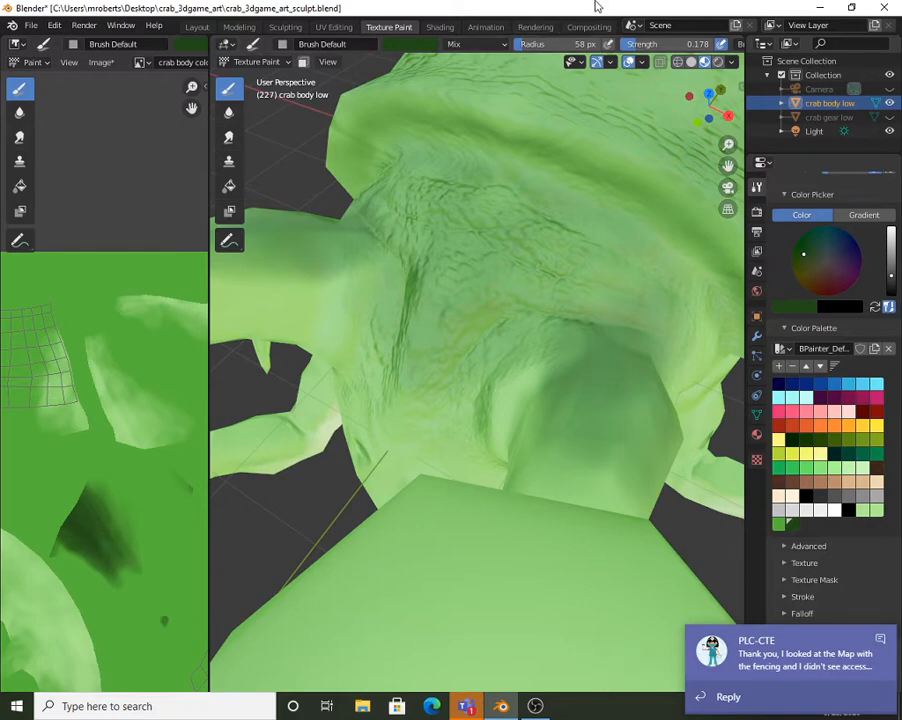
Save the painted crab body color texture image
middle_click_drag(656, 502, 498, 341)
scroll(498, 341, "down", 6)
middle_click_drag(455, 292, 420, 300)
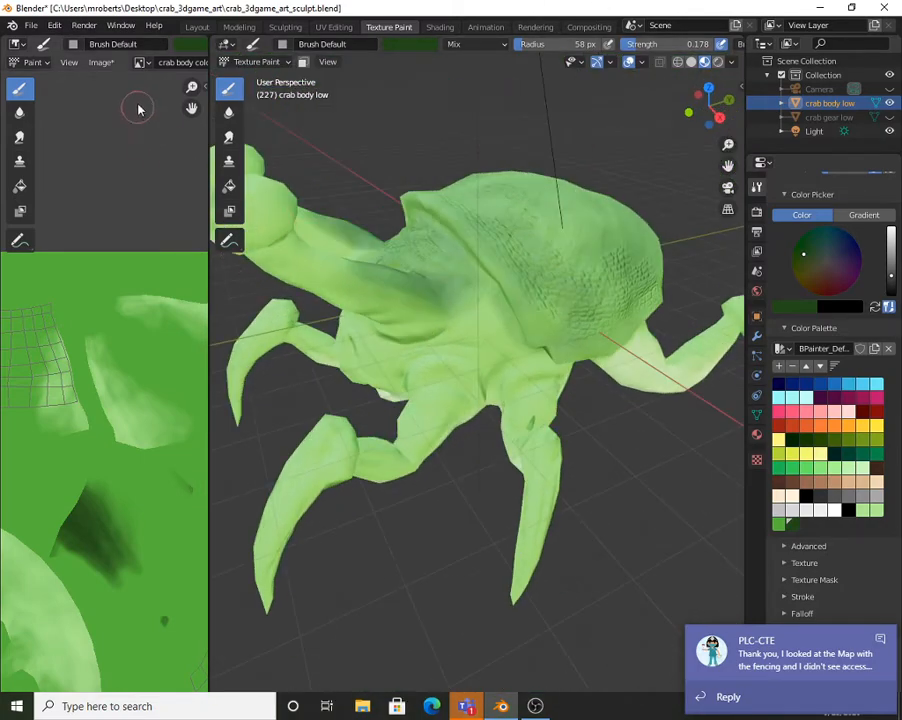
left_click(102, 63)
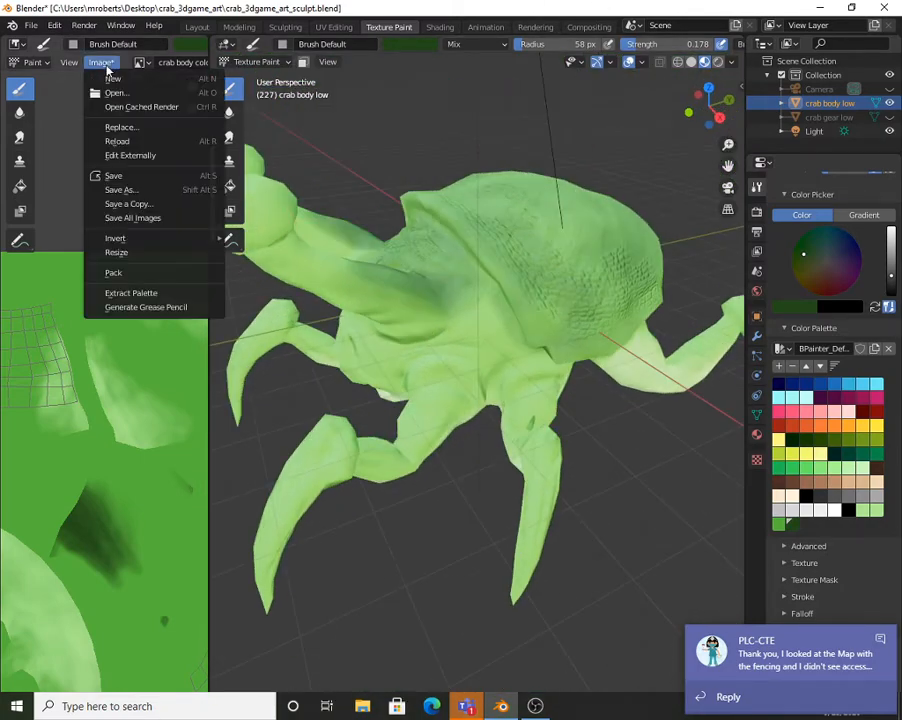
left_click(110, 177)
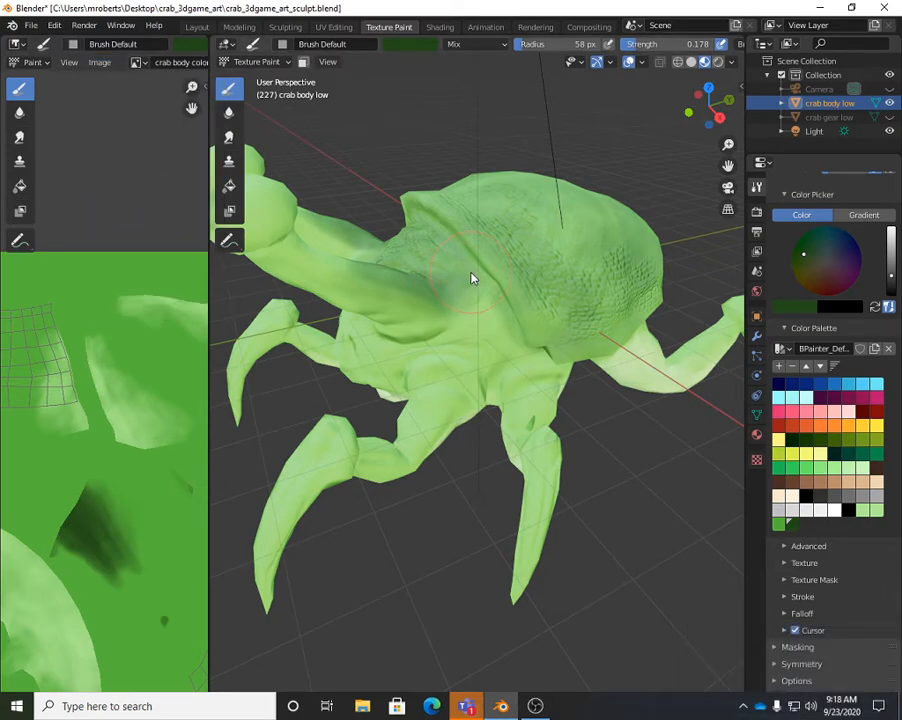
Switch to Microsoft Teams, close its window and dismiss the chat notification
middle_click_drag(473, 279, 430, 180)
mouse_move(538, 306)
middle_mouse_down()
mouse_move(563, 330)
mouse_move(519, 328)
mouse_move(537, 354)
mouse_move(530, 326)
middle_mouse_up()
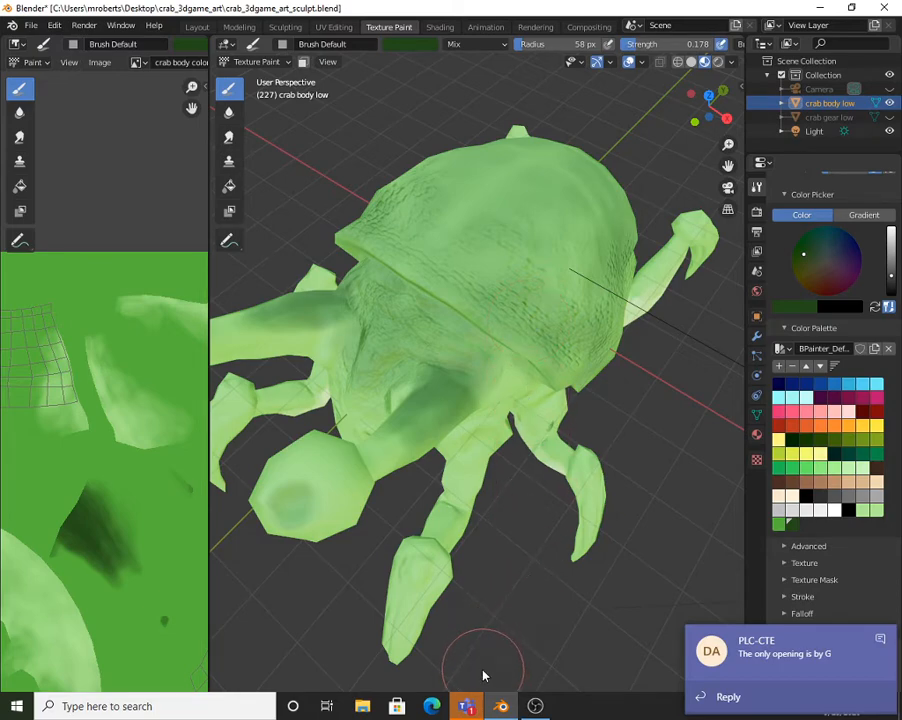
left_click(470, 700)
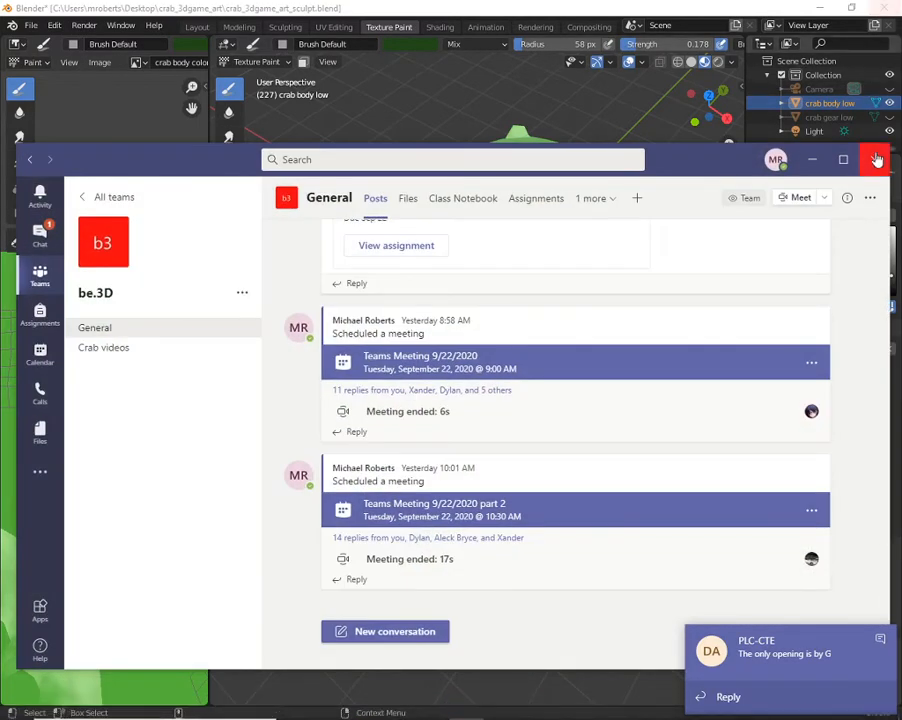
left_click(875, 163)
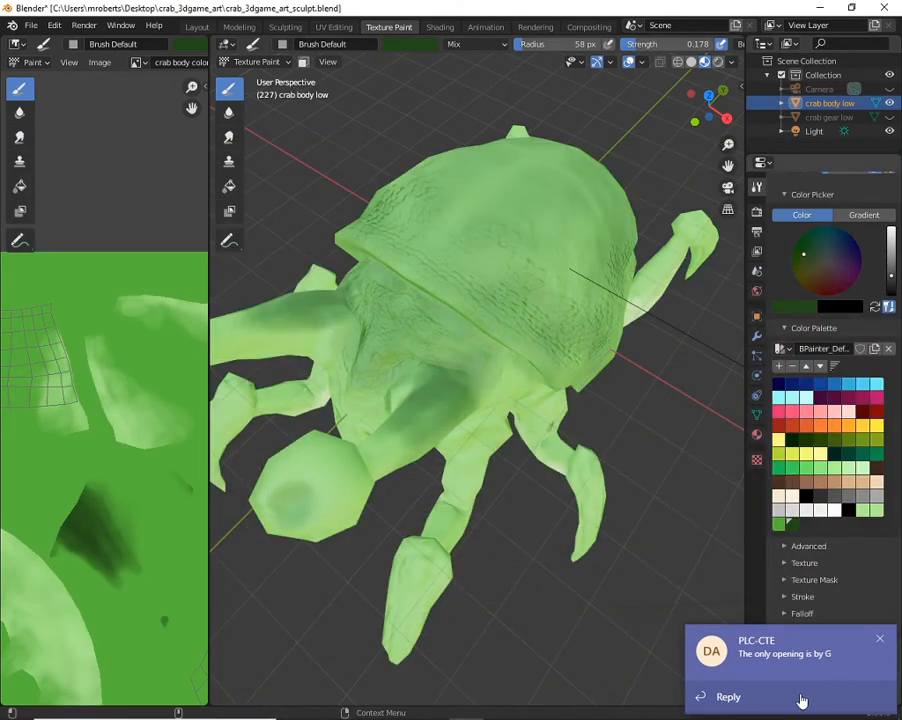
left_click(878, 641)
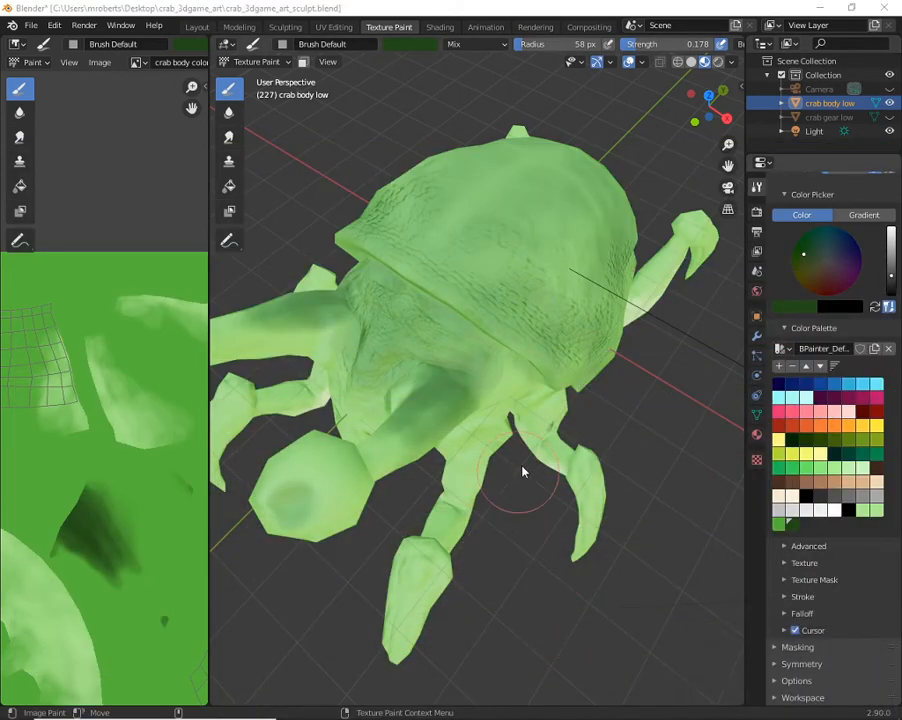
Save the crab_3dgame_art_sculpt.blend file
left_click_drag(505, 378, 519, 422)
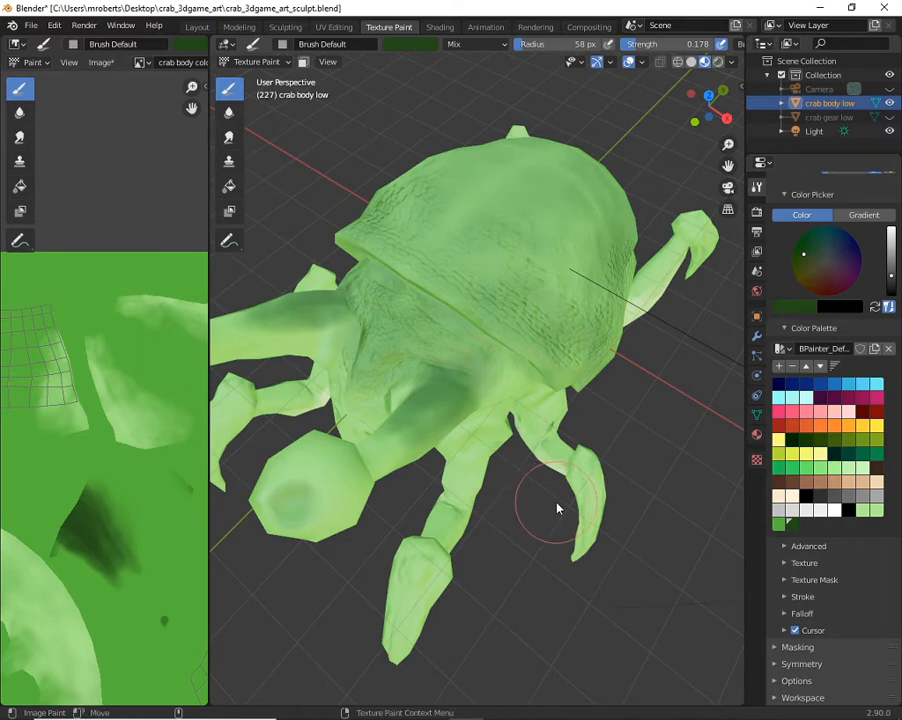
middle_click_drag(568, 540, 527, 475)
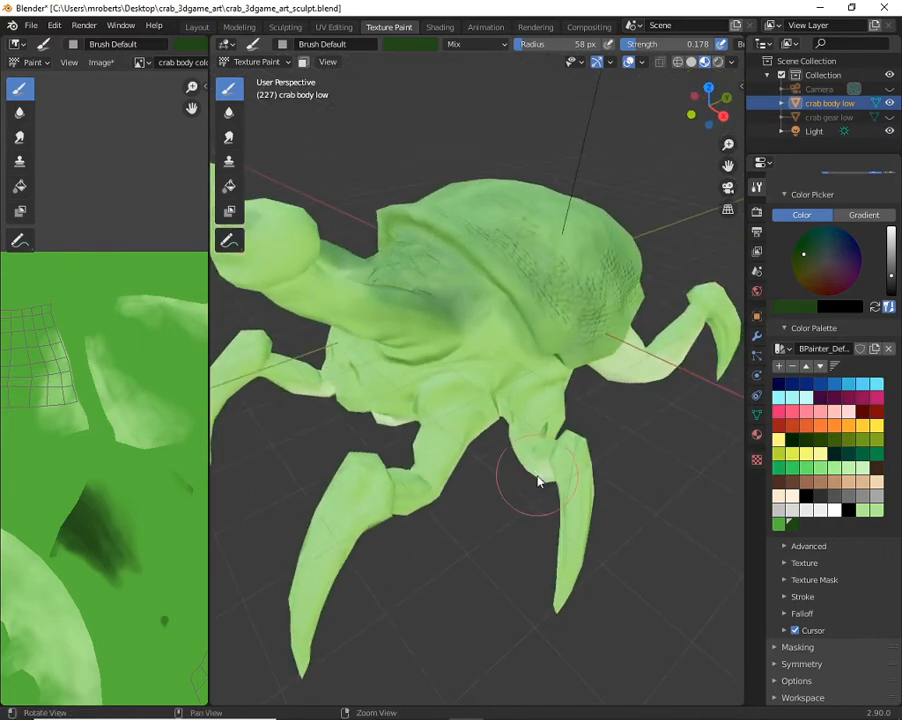
key("ctrl+s")
Examine the painted shell, eyestalks and legs from several sides, and dismiss the chat notification
middle_click_drag(684, 464, 540, 330)
middle_click_drag(569, 388, 488, 345)
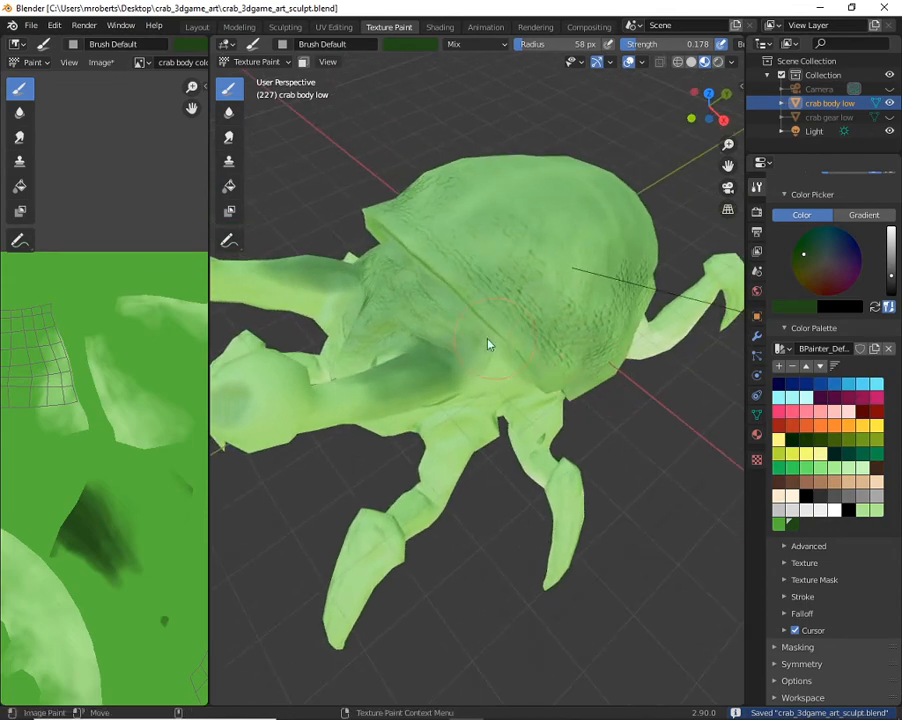
mouse_move(605, 398)
middle_mouse_down()
mouse_move(535, 461)
mouse_move(658, 386)
mouse_move(540, 334)
mouse_move(612, 389)
middle_mouse_up()
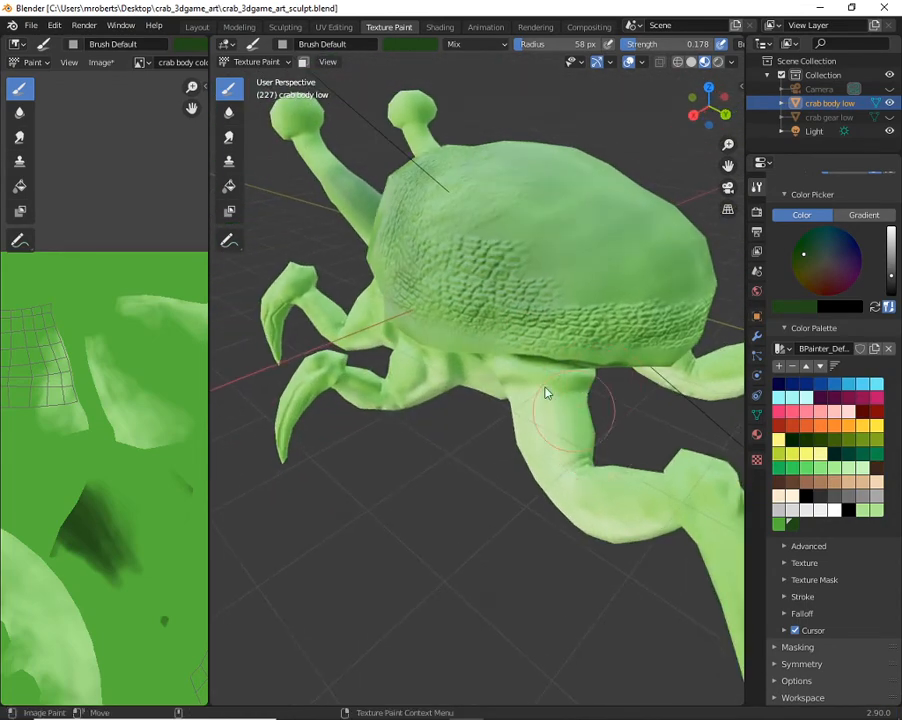
mouse_move(546, 393)
middle_mouse_down()
mouse_move(620, 380)
mouse_move(636, 368)
mouse_move(535, 328)
middle_mouse_up()
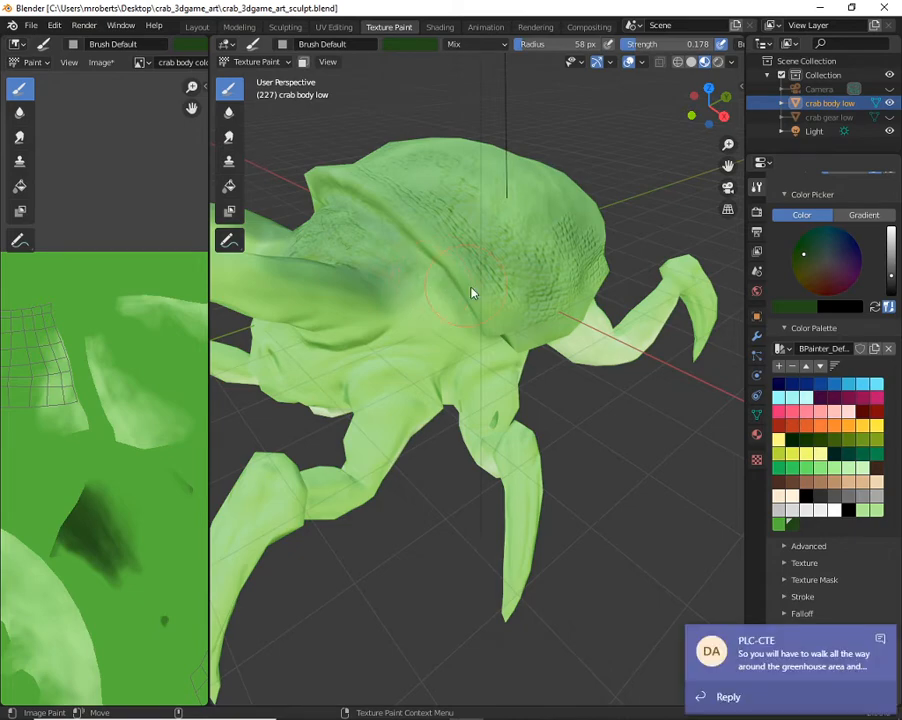
middle_click_drag(508, 283, 507, 314)
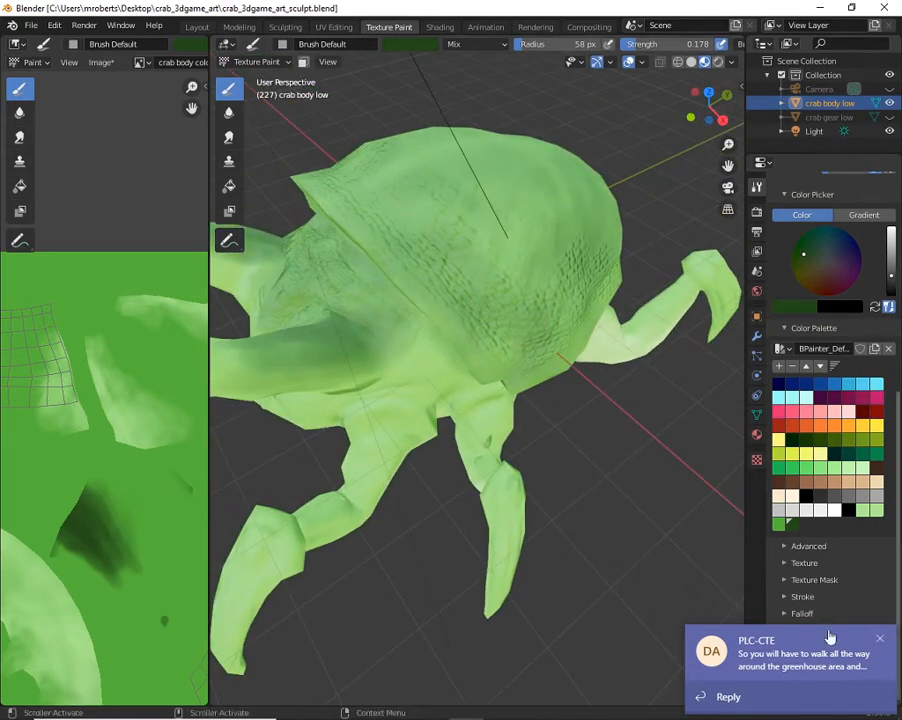
left_click(880, 640)
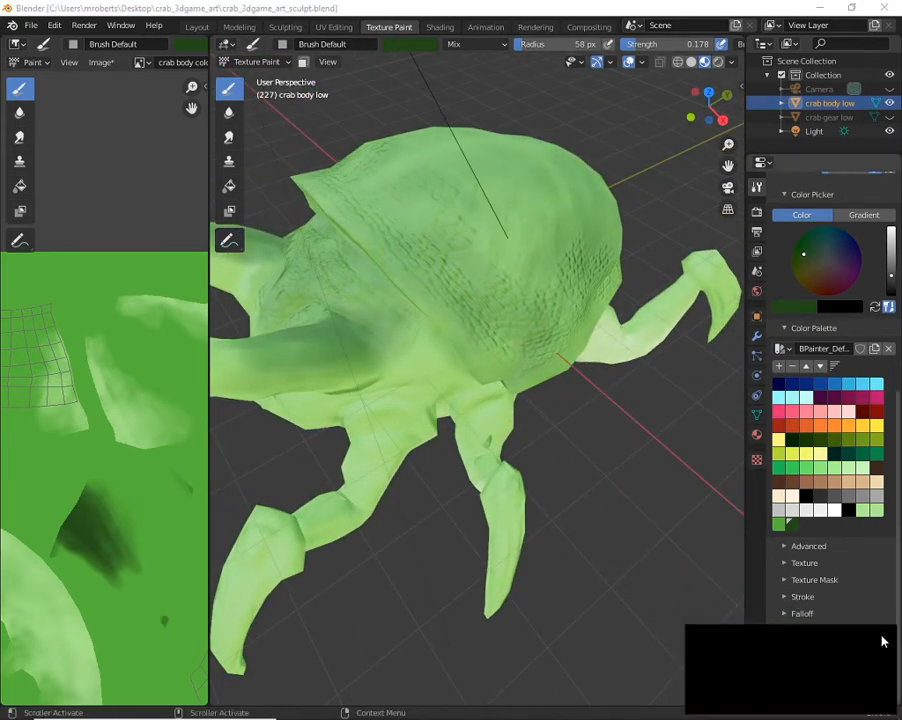
left_click(464, 219)
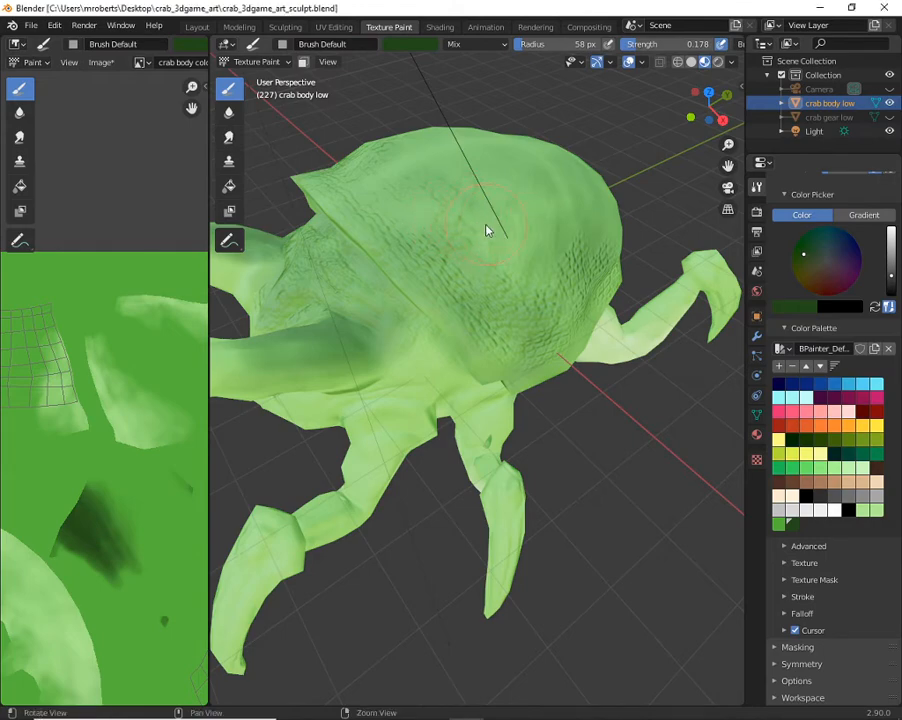
Create a new brush texture and load dinoskin2alpha.jpg from the Desktop folder as its image
mouse_move(474, 246)
middle_mouse_down()
mouse_move(509, 254)
mouse_move(510, 242)
middle_mouse_up()
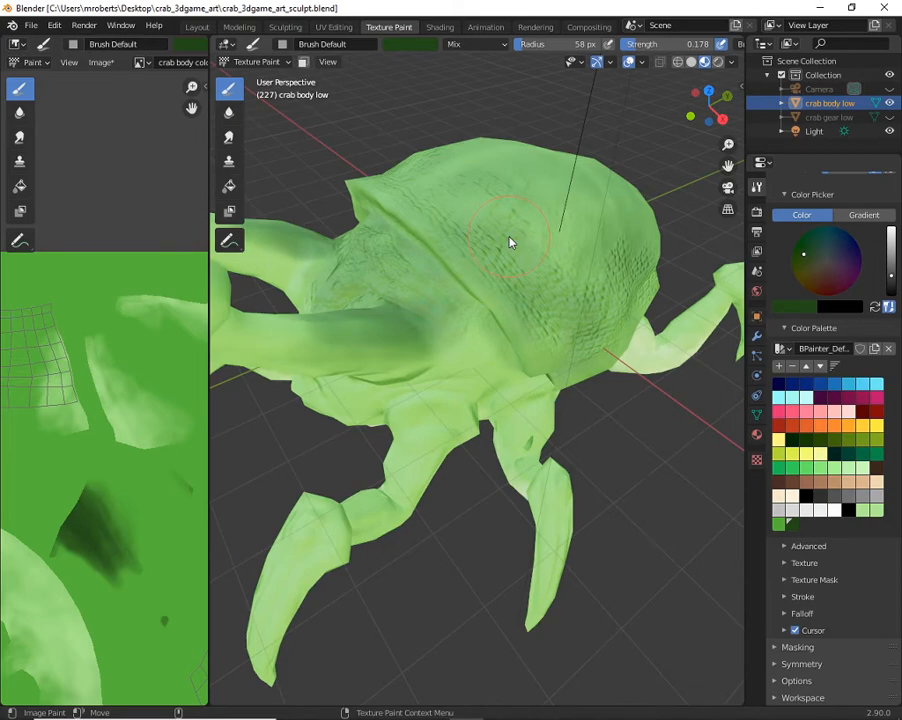
left_click(757, 461)
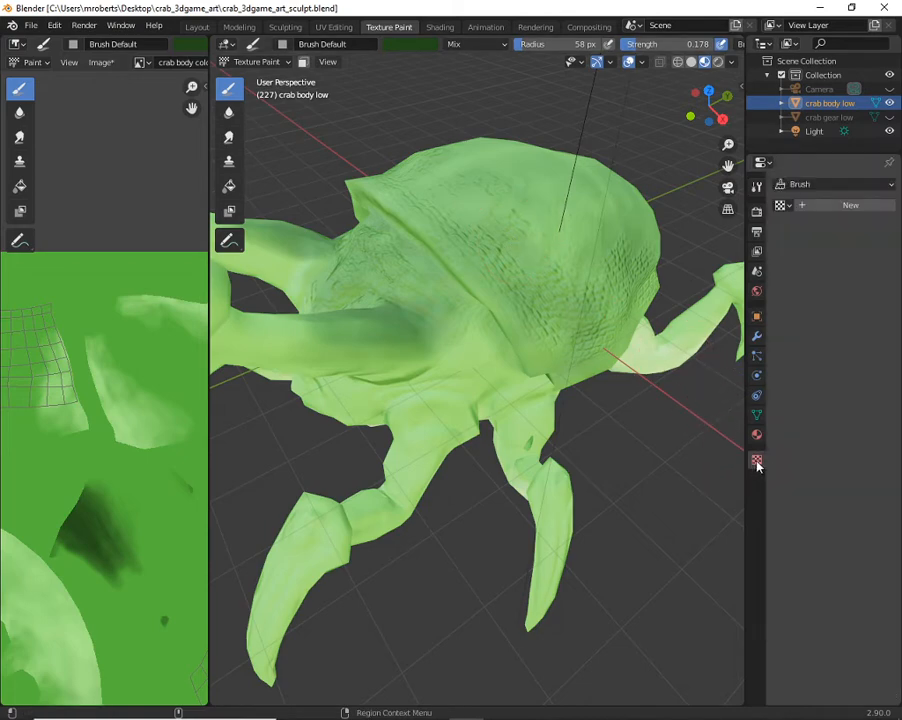
left_click(784, 205)
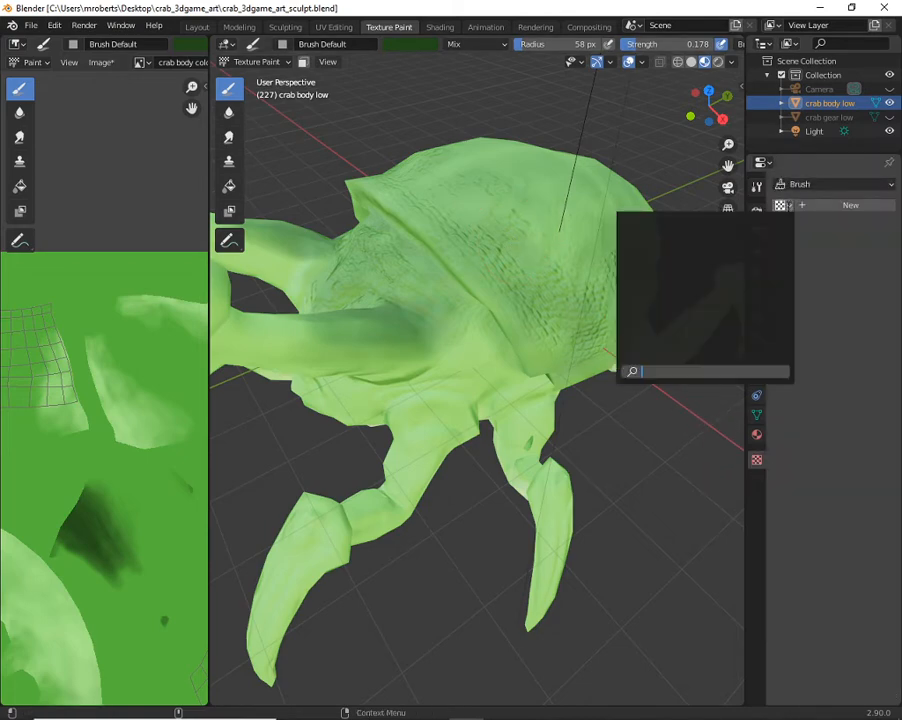
left_click(822, 205)
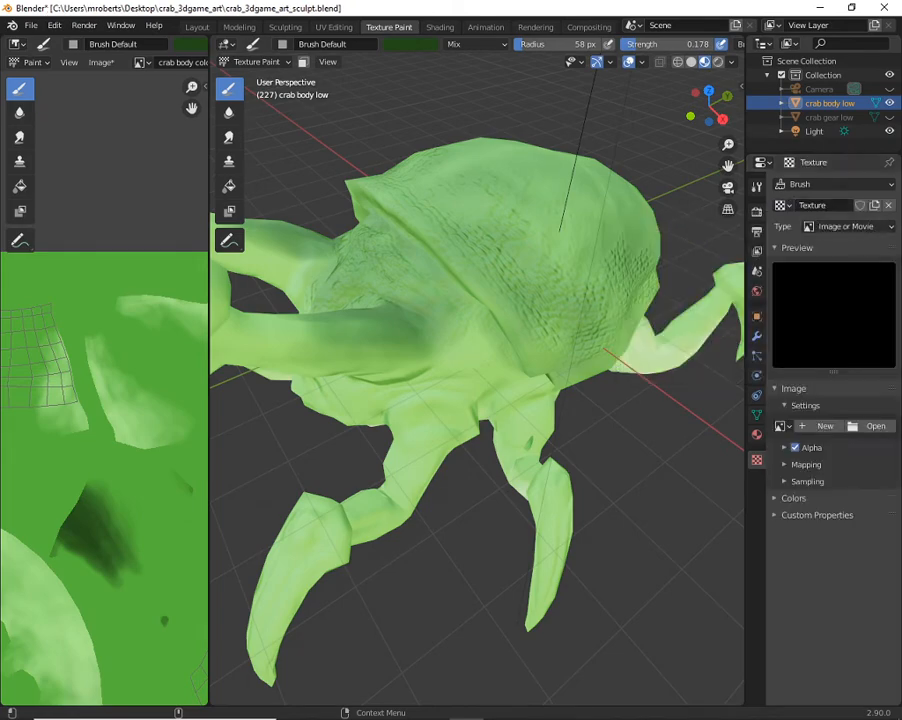
left_click(872, 426)
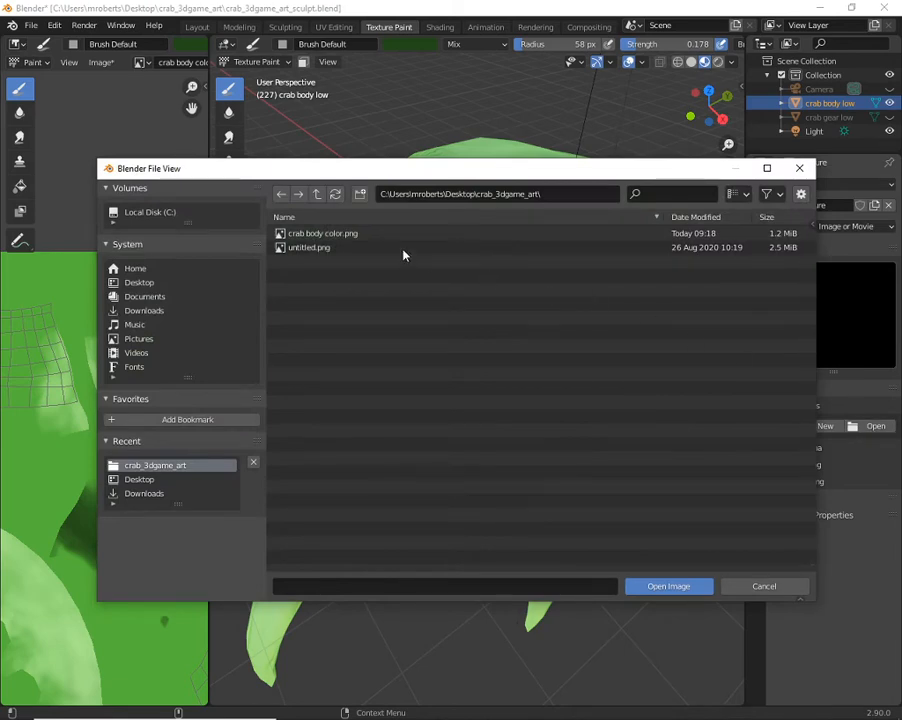
left_click(152, 311)
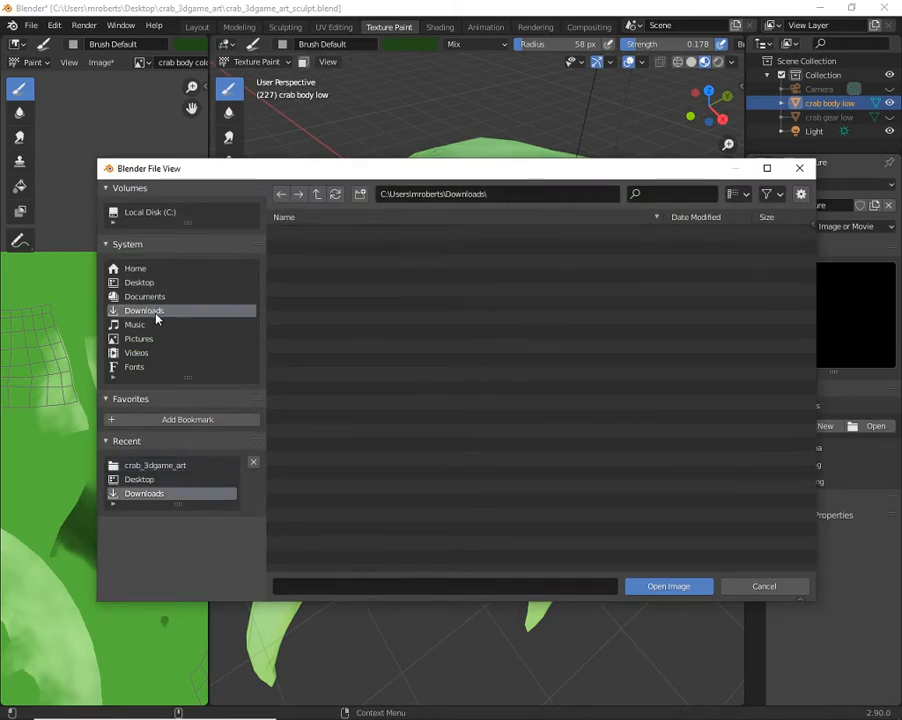
left_click(150, 297)
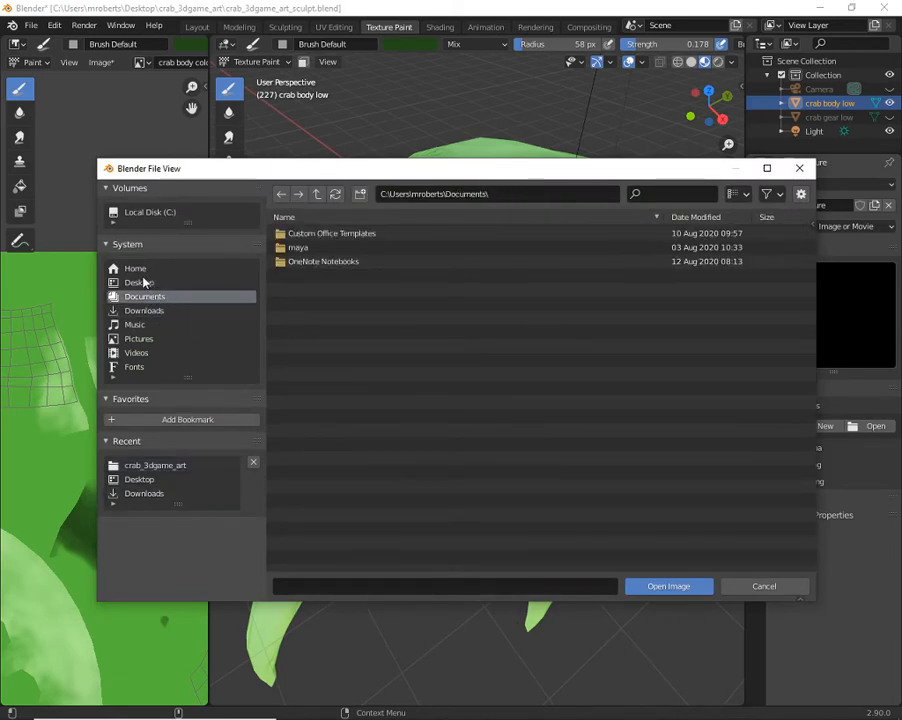
left_click(121, 283)
left_click(350, 388)
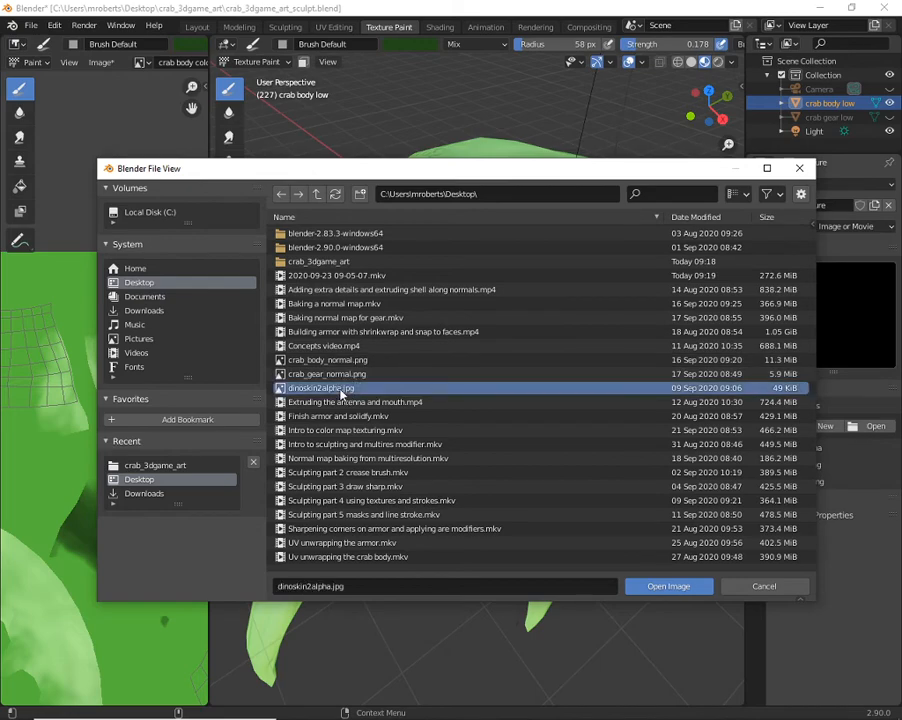
left_click(690, 593)
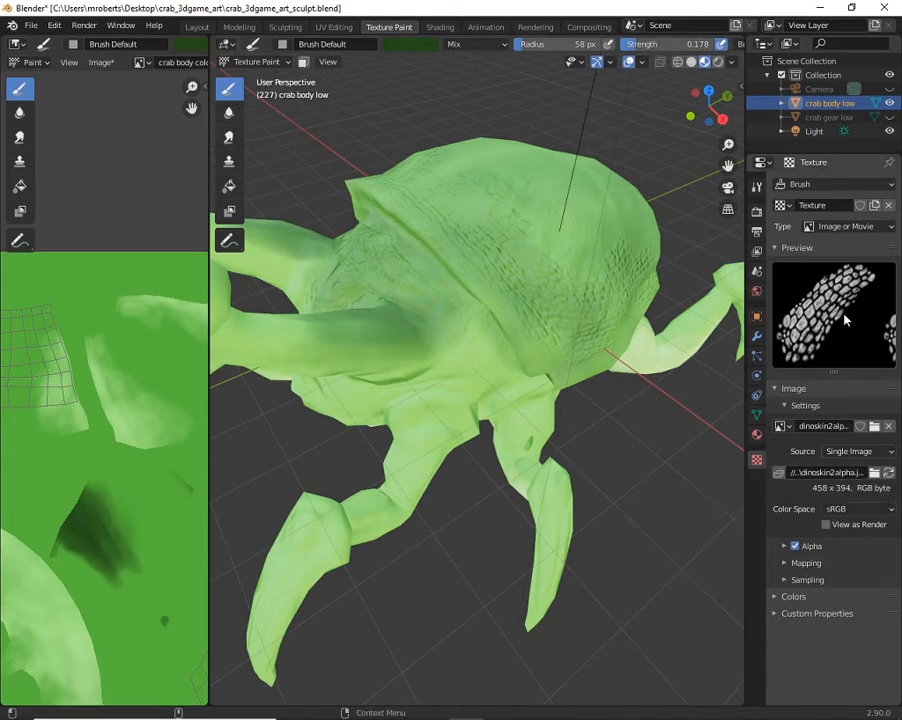
Return to the Draw brush settings and widen the 3D viewport by shrinking the image editor
left_click(757, 191)
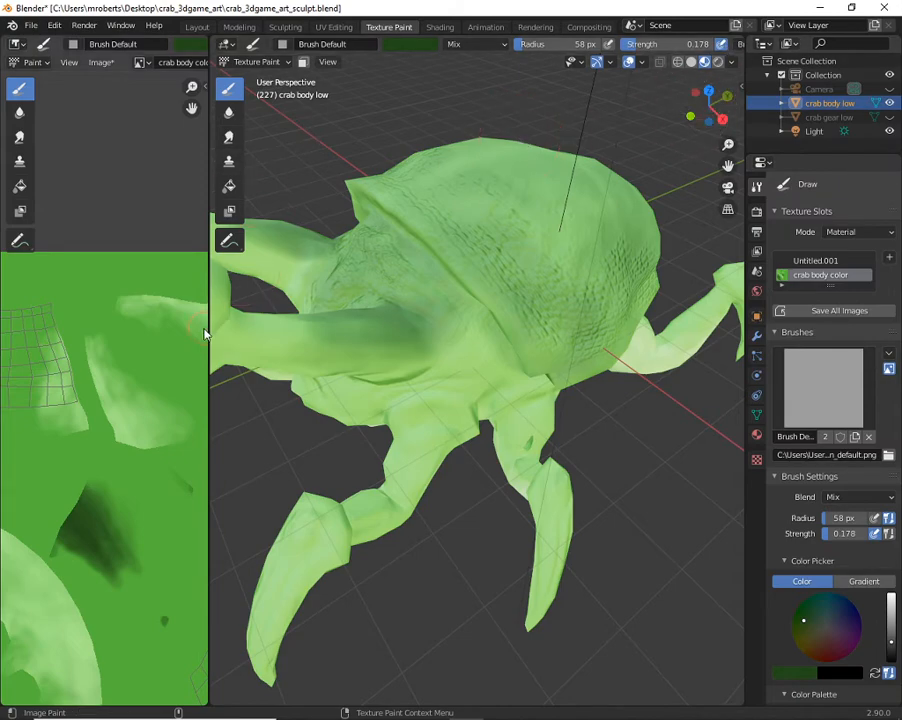
left_click_drag(209, 330, 56, 325)
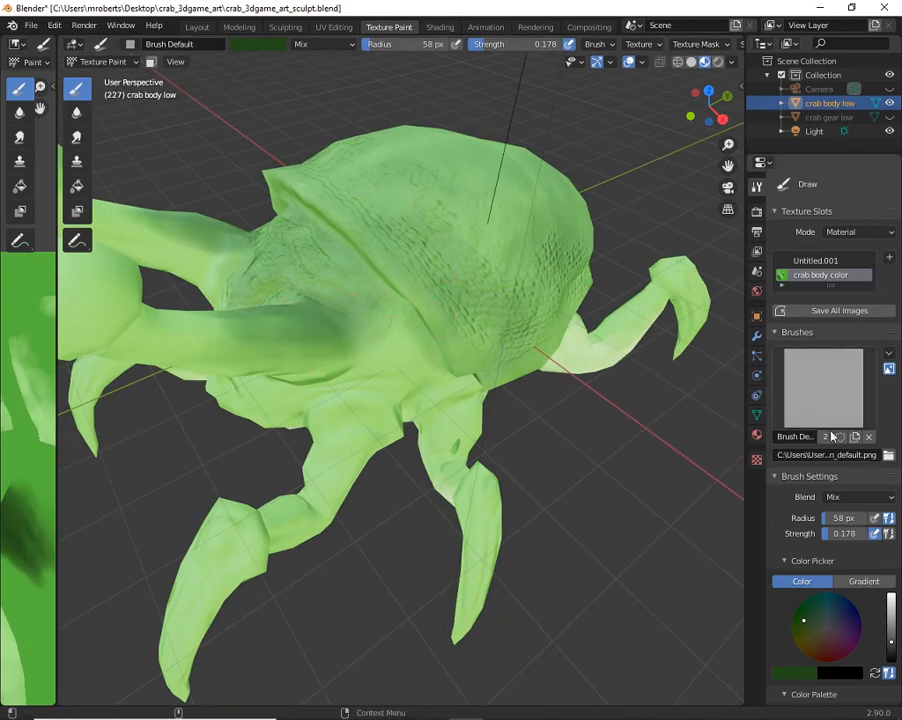
scroll(842, 436, "down", 5)
scroll(843, 440, "down", 2)
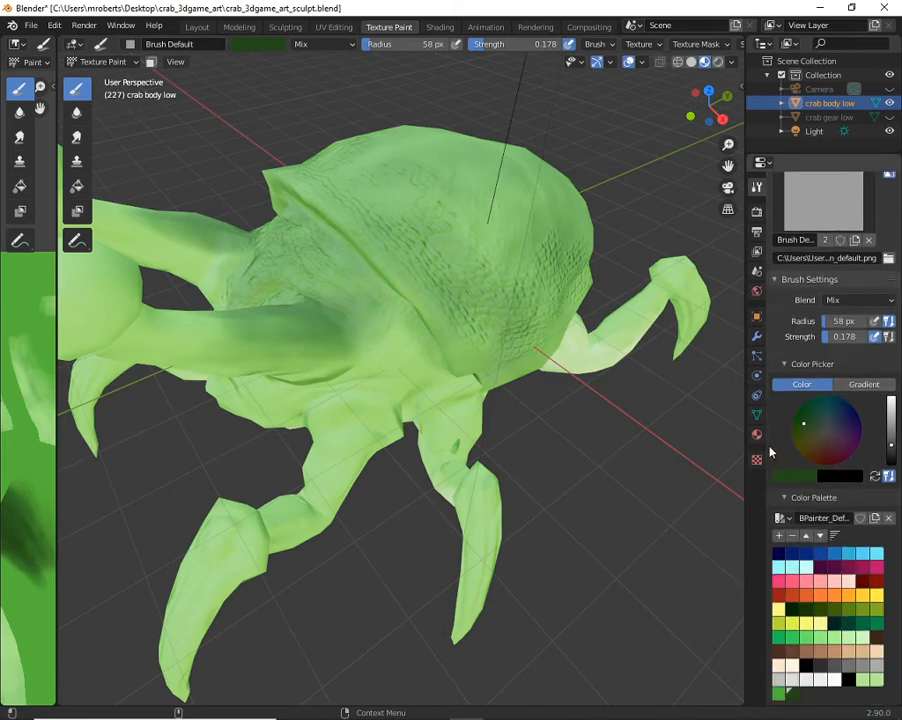
scroll(815, 380, "up", 7)
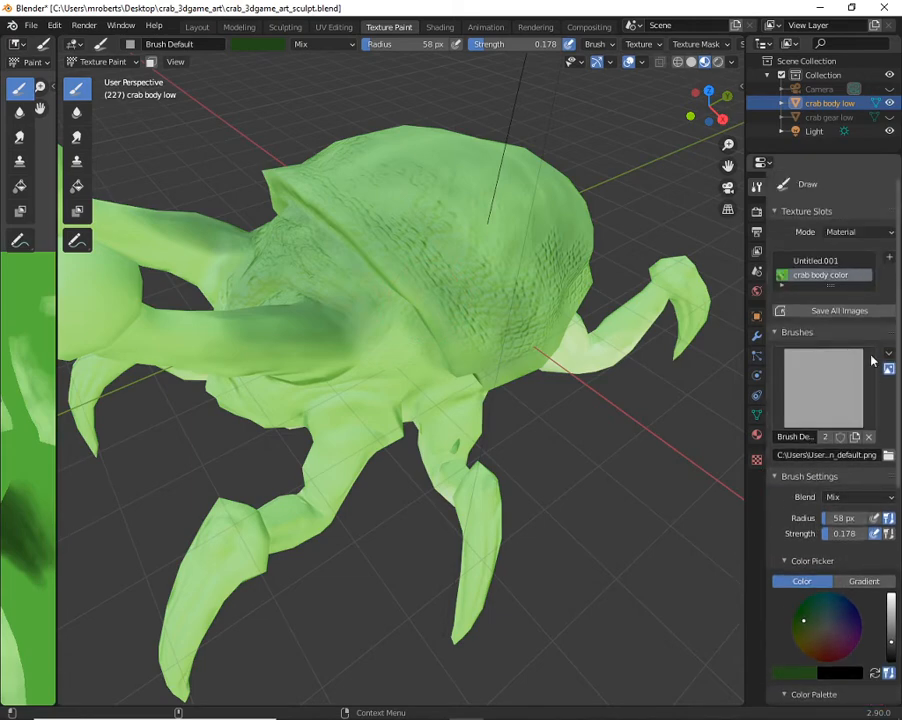
scroll(821, 378, "down", 9)
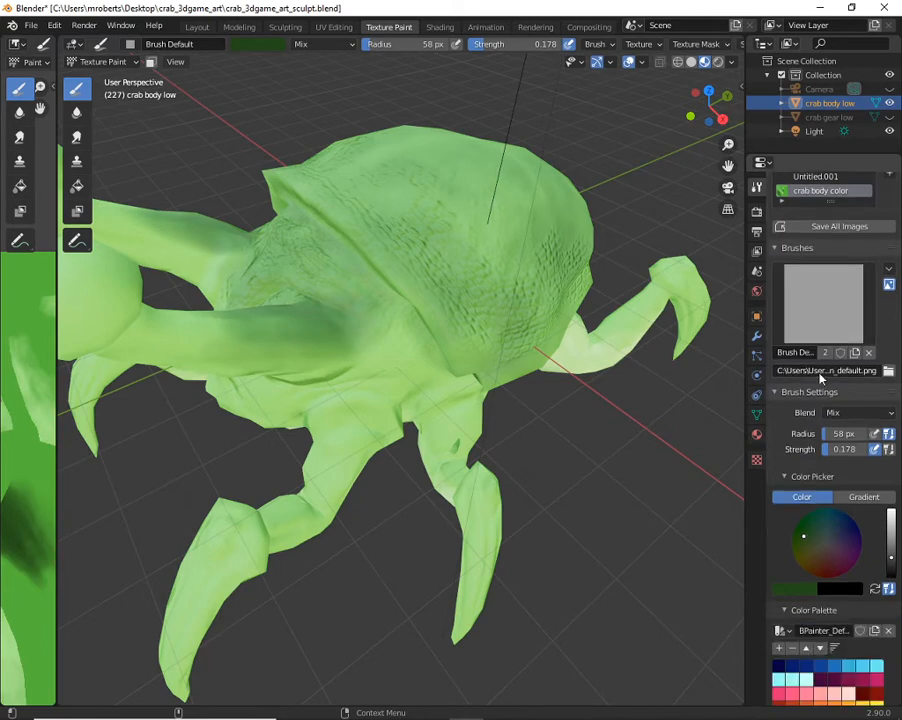
Expand the brush's Texture Mask settings and keep View Plane as the mask mapping
left_click(757, 459)
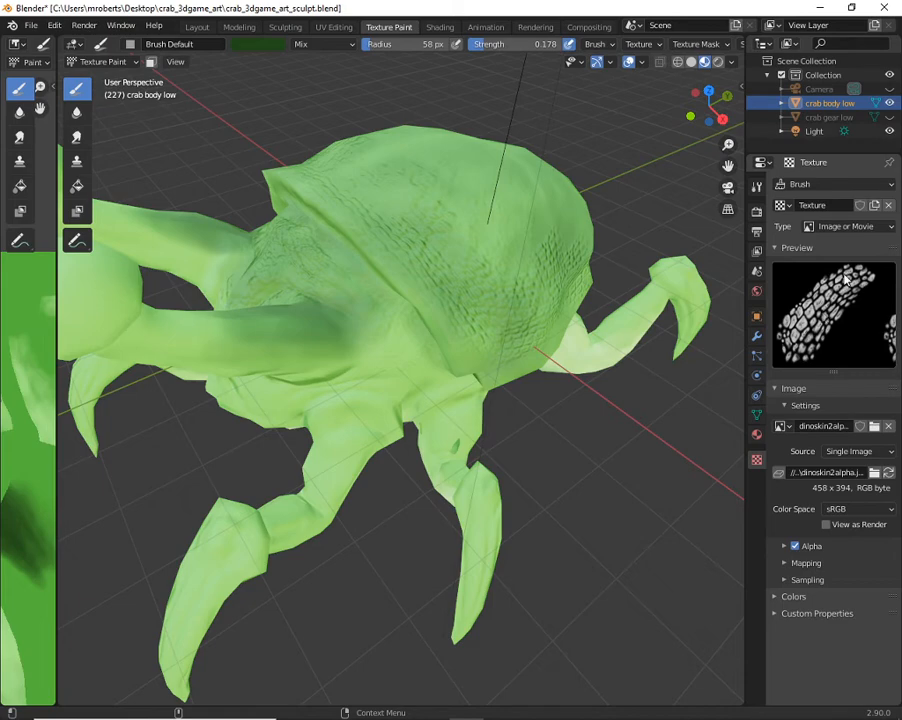
left_click(757, 186)
scroll(808, 318, "down", 4)
scroll(808, 314, "down", 2)
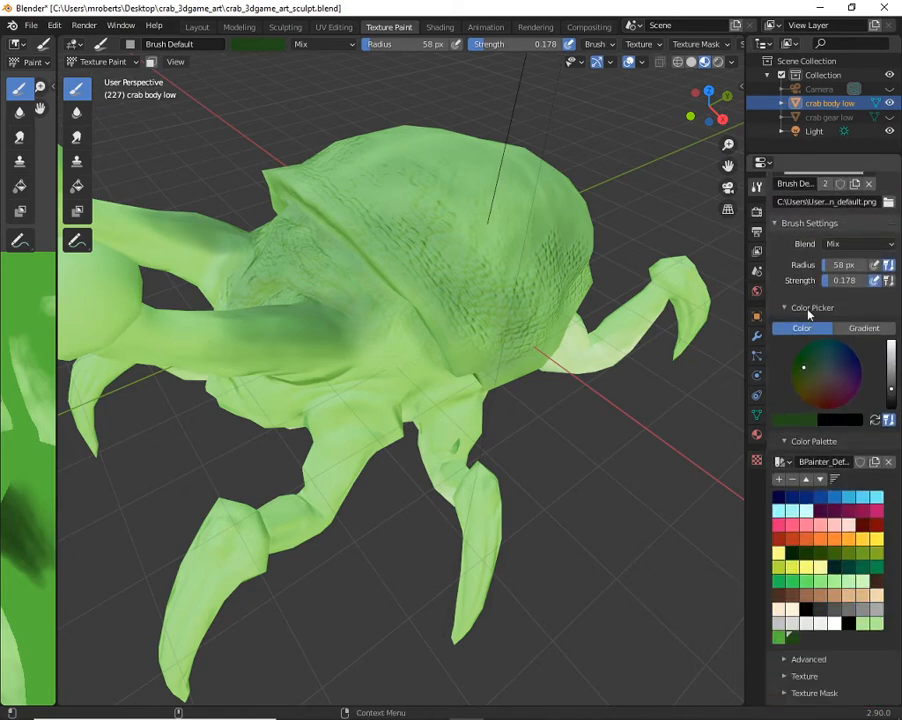
scroll(848, 478, "down", 1)
scroll(848, 478, "down", 2)
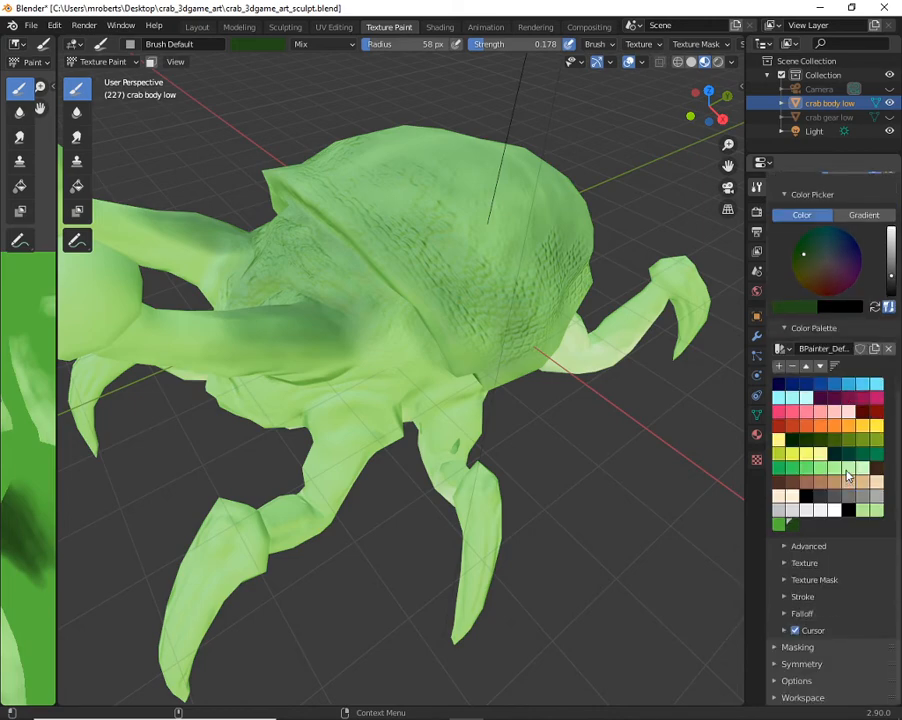
left_click(822, 579)
scroll(840, 482, "down", 6)
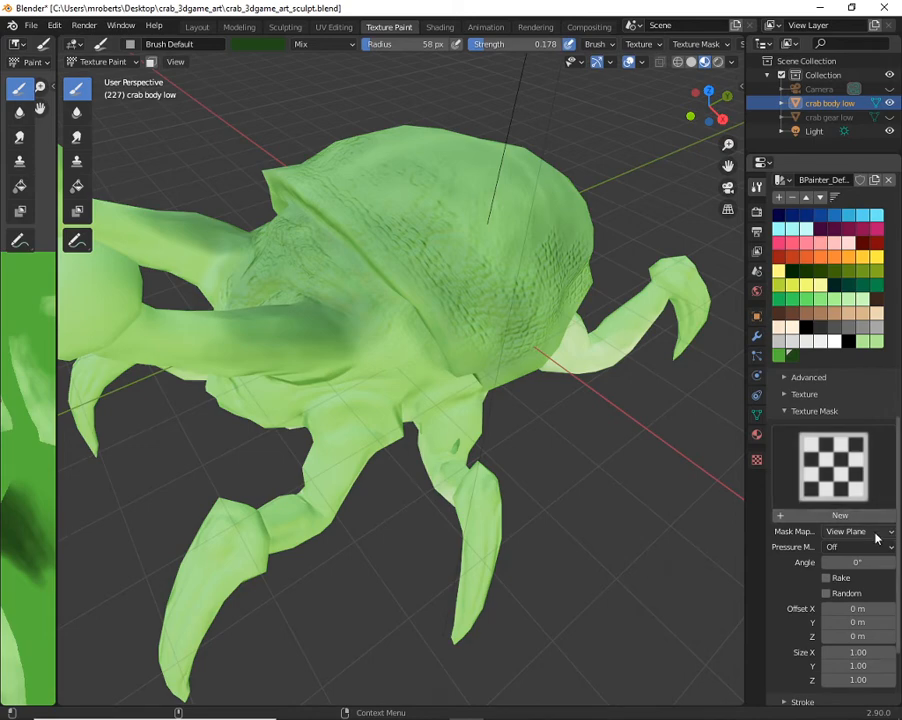
left_click(872, 538)
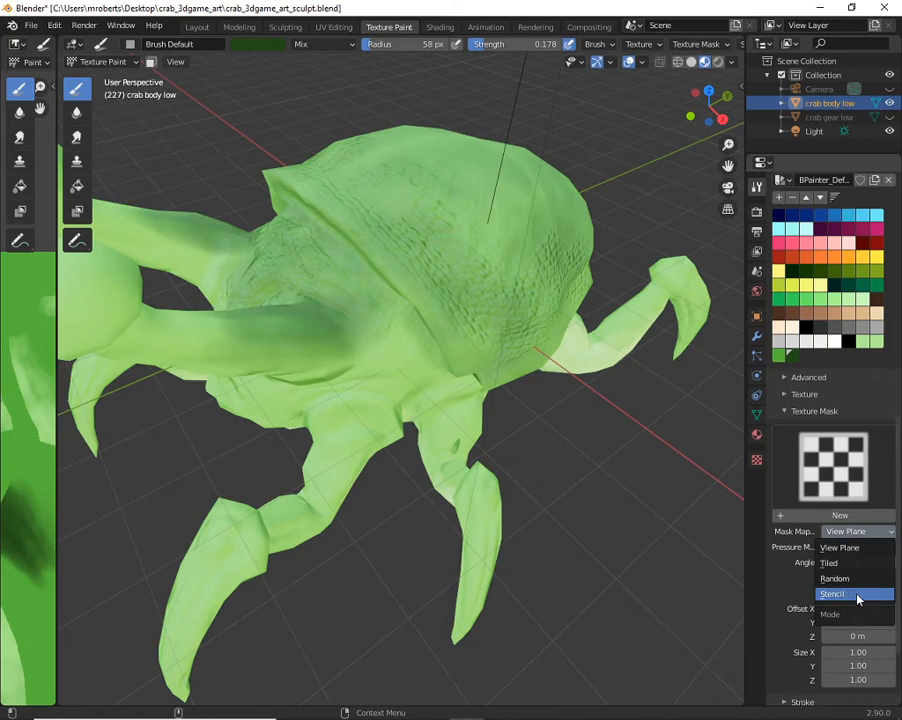
left_click(842, 546)
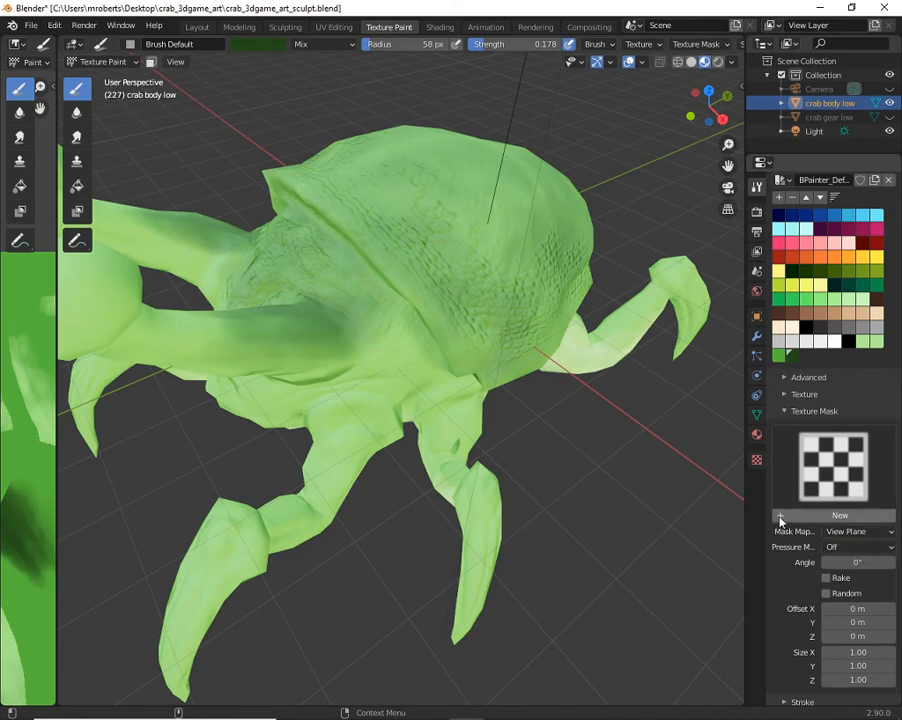
Assign the reptile-scale texture as the brush's texture mask and dismiss the chat notification
left_click(840, 464)
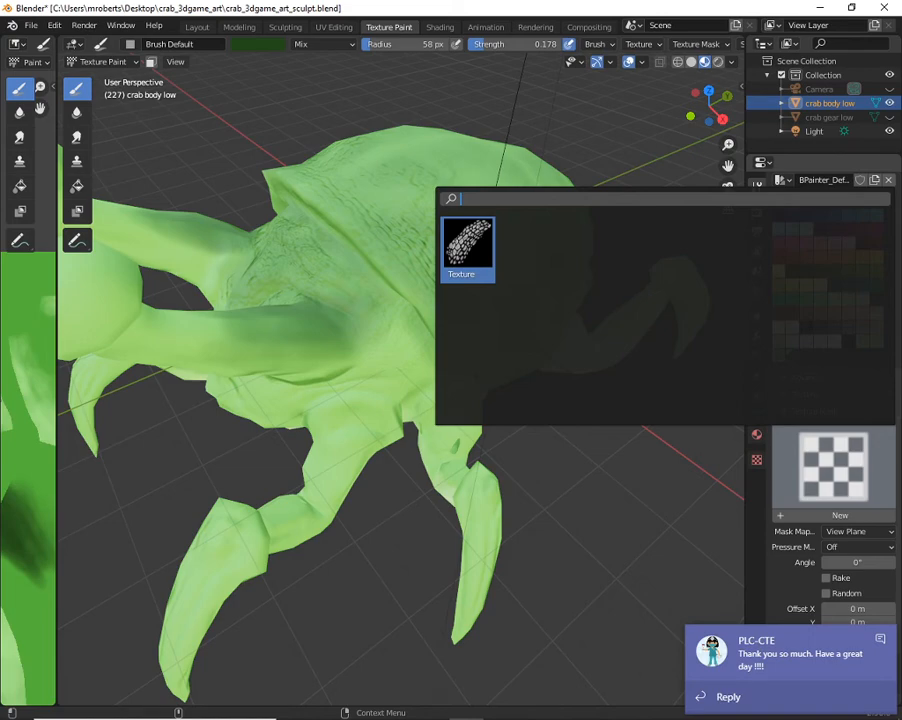
left_click(467, 248)
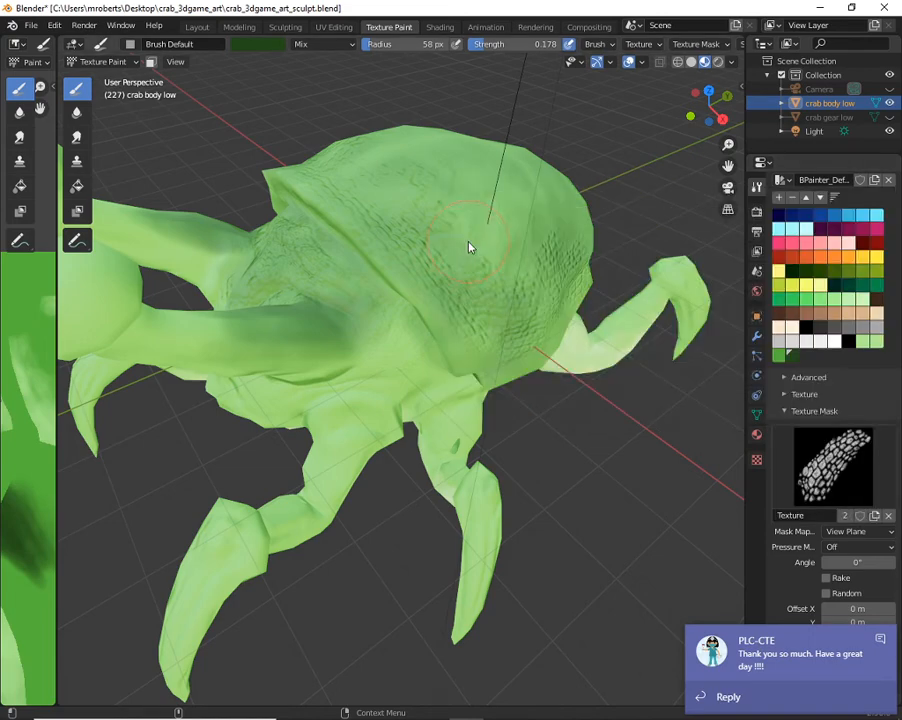
left_click(881, 642)
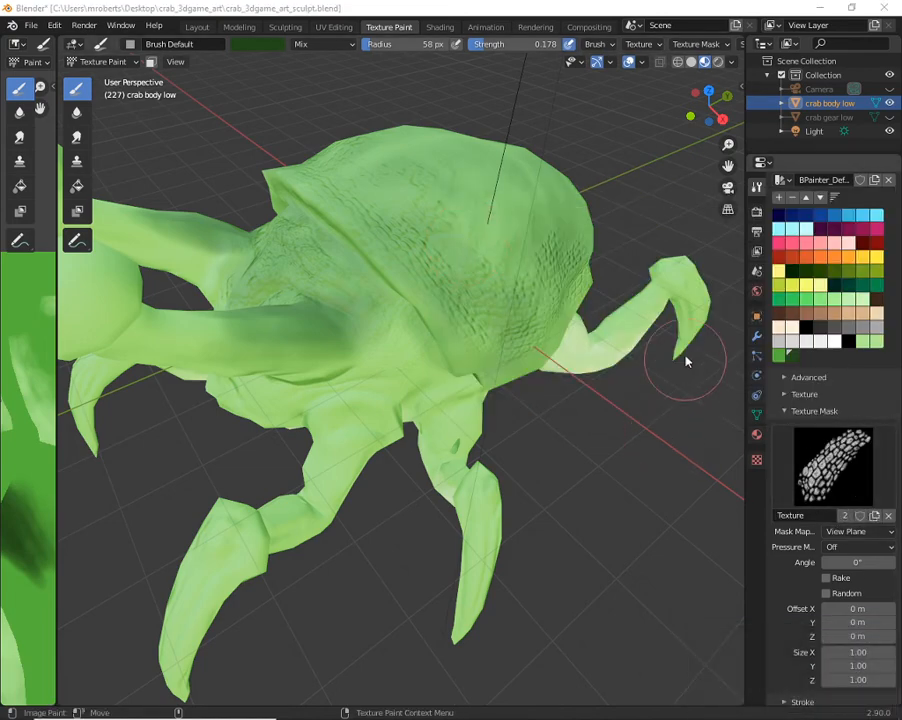
Expand the brush's Stroke settings below the texture mask
scroll(820, 409, "down", 5)
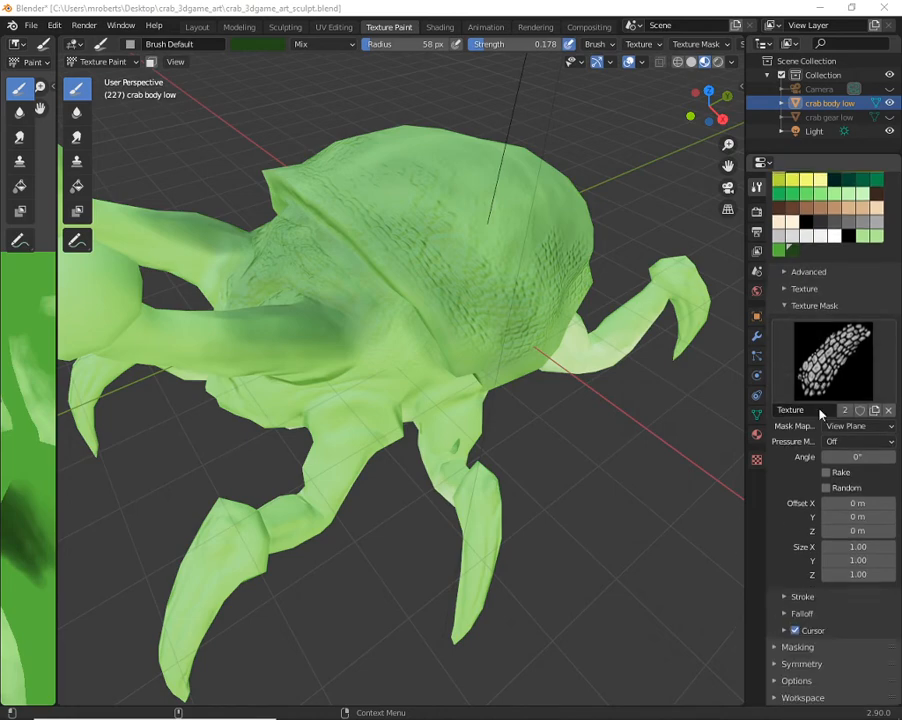
left_click(800, 598)
scroll(796, 575, "down", 7)
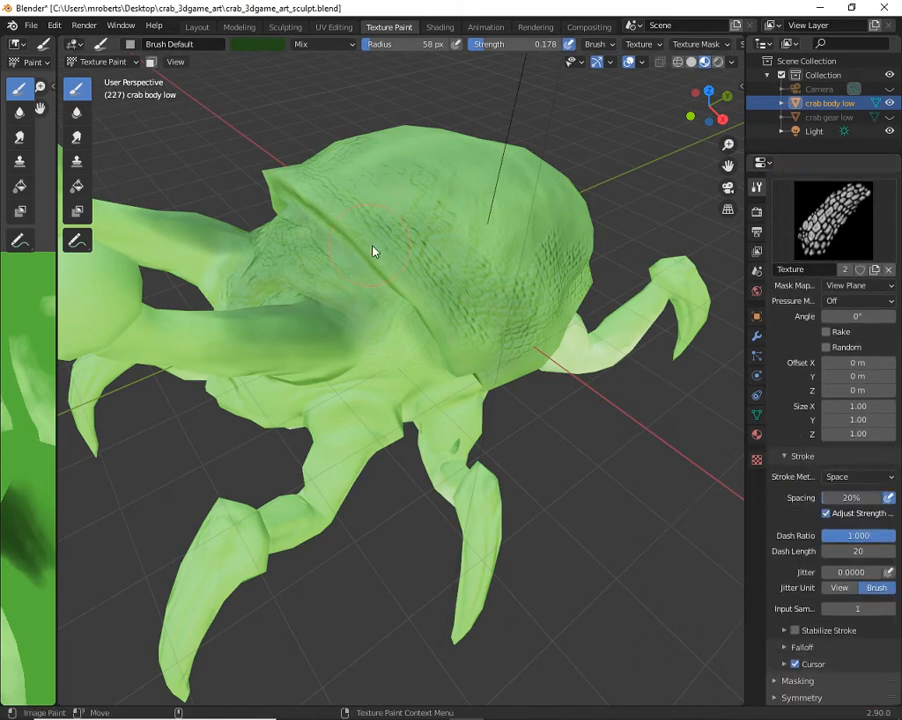
Try painting masked dark green strokes across the top of the shell with the Space stroke method, and undo them
left_click_drag(372, 250, 415, 308, "alt")
right_click_drag(415, 308, 439, 278, "alt")
mouse_move(312, 152)
left_mouse_down()
mouse_move(420, 246)
mouse_move(458, 326)
mouse_move(446, 222)
mouse_move(408, 216)
mouse_move(366, 305)
left_mouse_up()
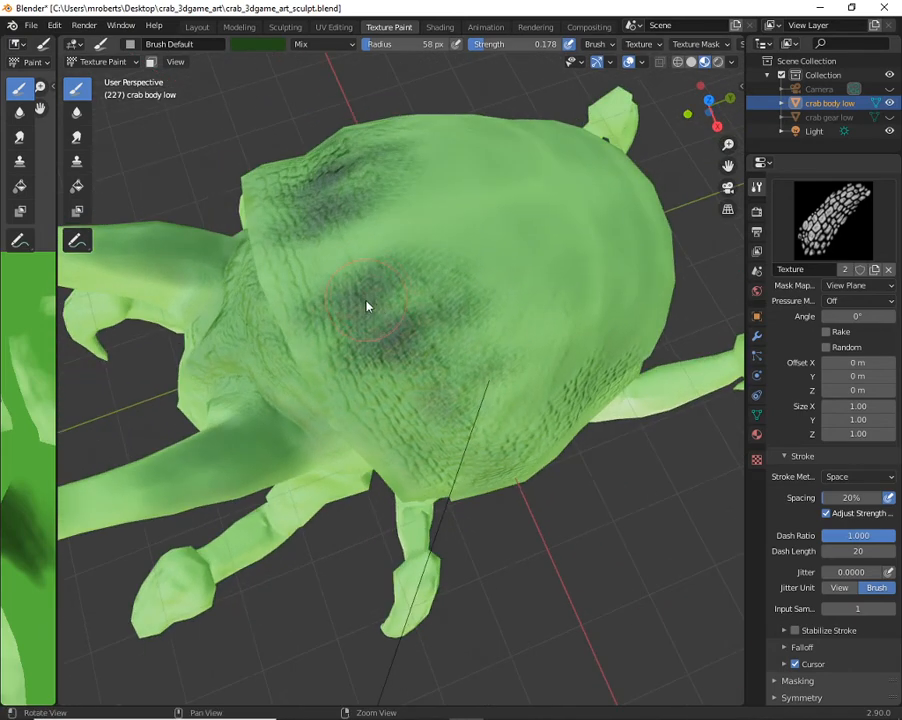
mouse_move(425, 235)
left_mouse_down()
mouse_move(457, 251)
mouse_move(497, 325)
mouse_move(478, 252)
left_mouse_up()
left_click_drag(612, 266, 489, 435)
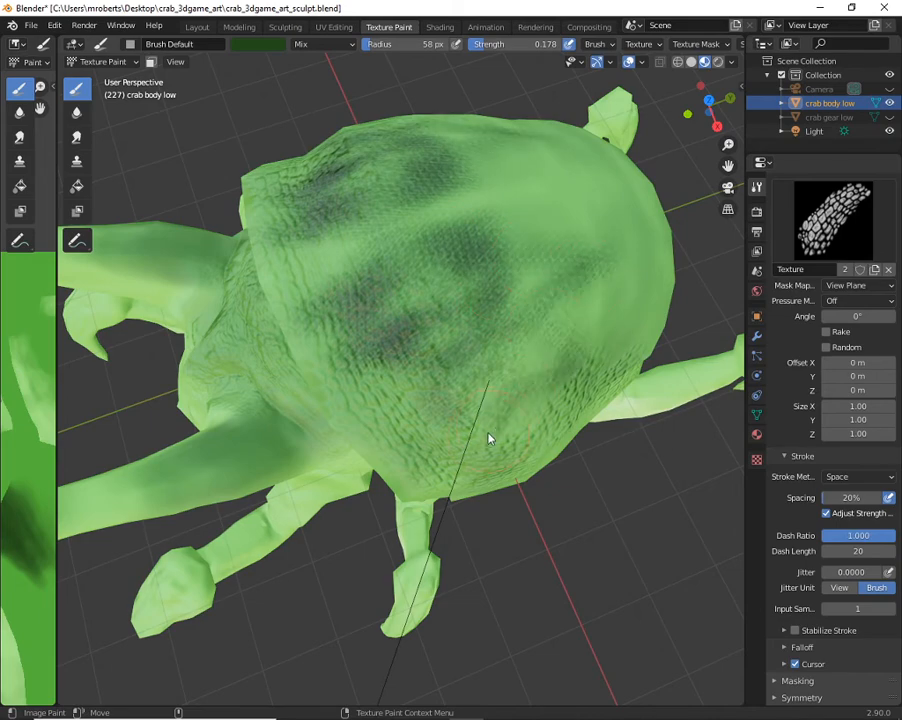
key("ctrl+z")
key("ctrl+z")
key("ctrl+z")
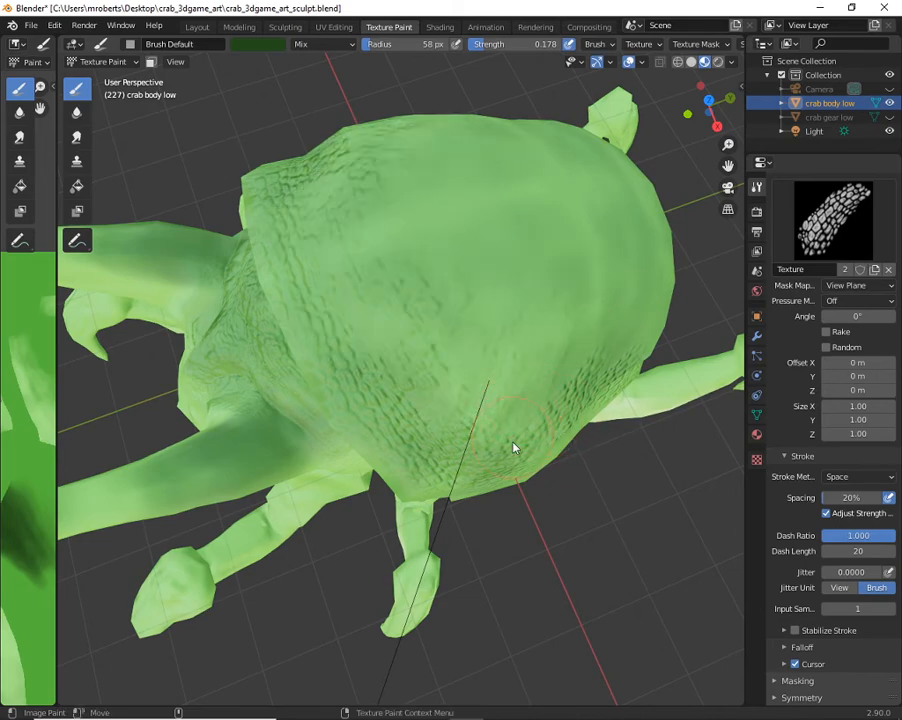
Set the brush's stroke method to Anchored
left_click(836, 479)
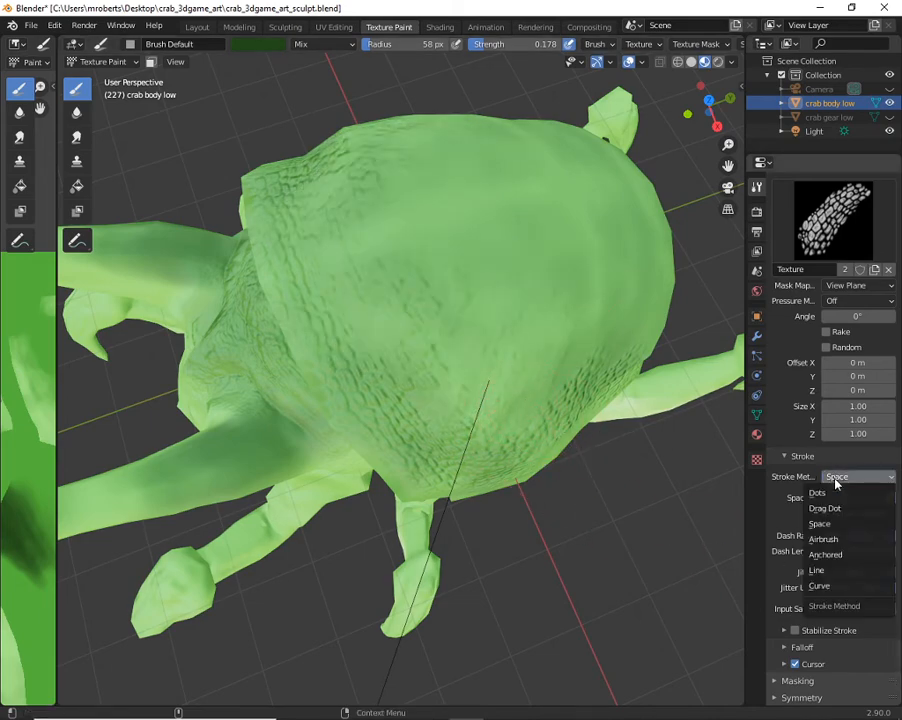
left_click(832, 556)
scroll(832, 545, "up", 2)
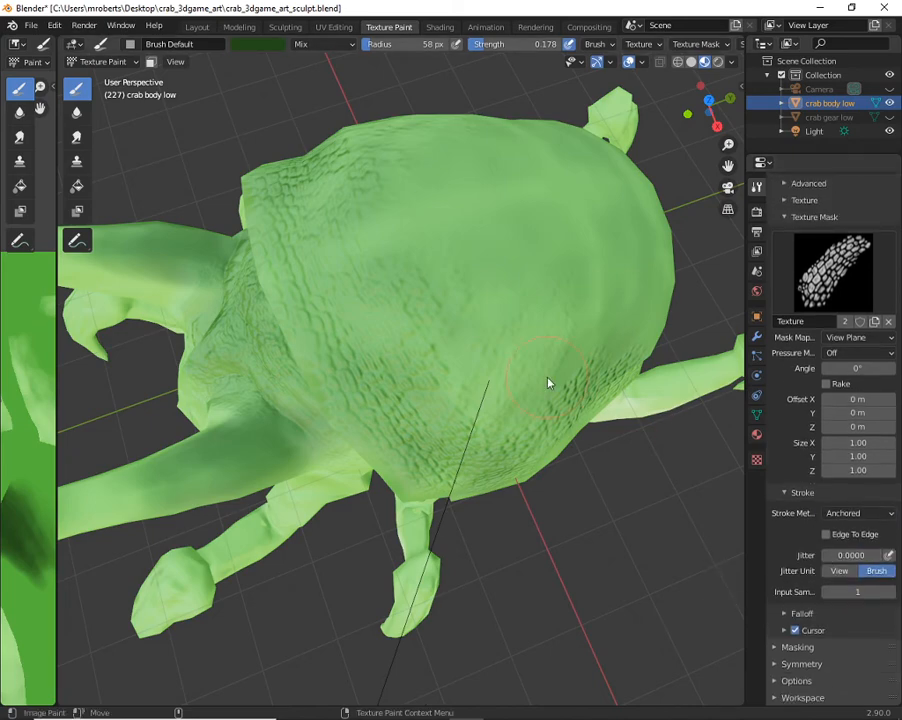
Try stamping dark green scales on the shell with anchored strokes at the current strength, and undo the last stamp
middle_click_drag(432, 344, 380, 311)
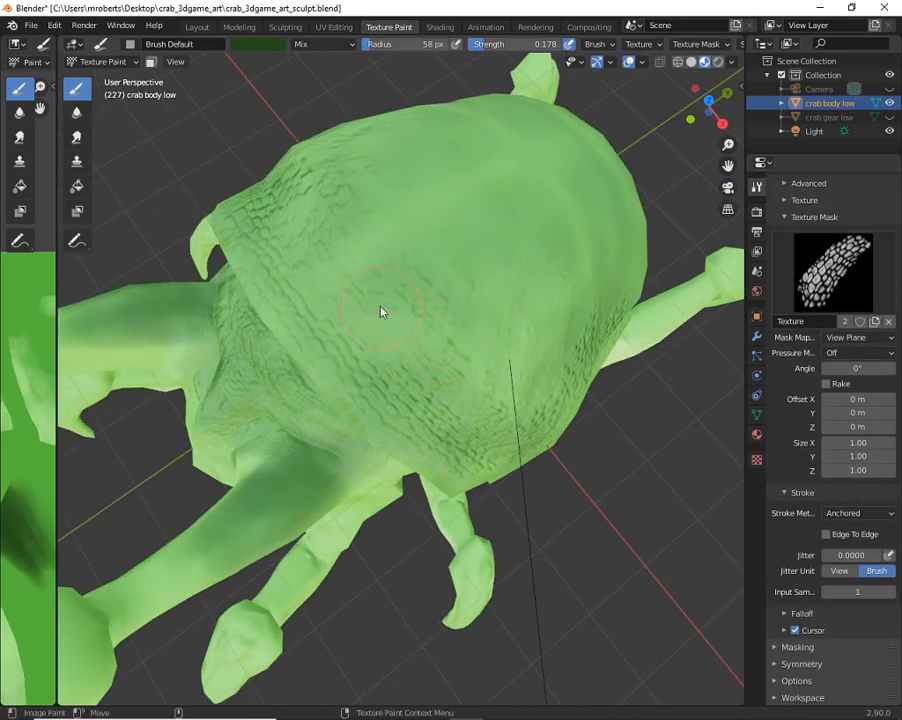
left_click_drag(378, 293, 405, 297)
mouse_move(458, 306)
left_mouse_down()
mouse_move(527, 312)
mouse_move(576, 300)
mouse_move(555, 320)
left_mouse_up()
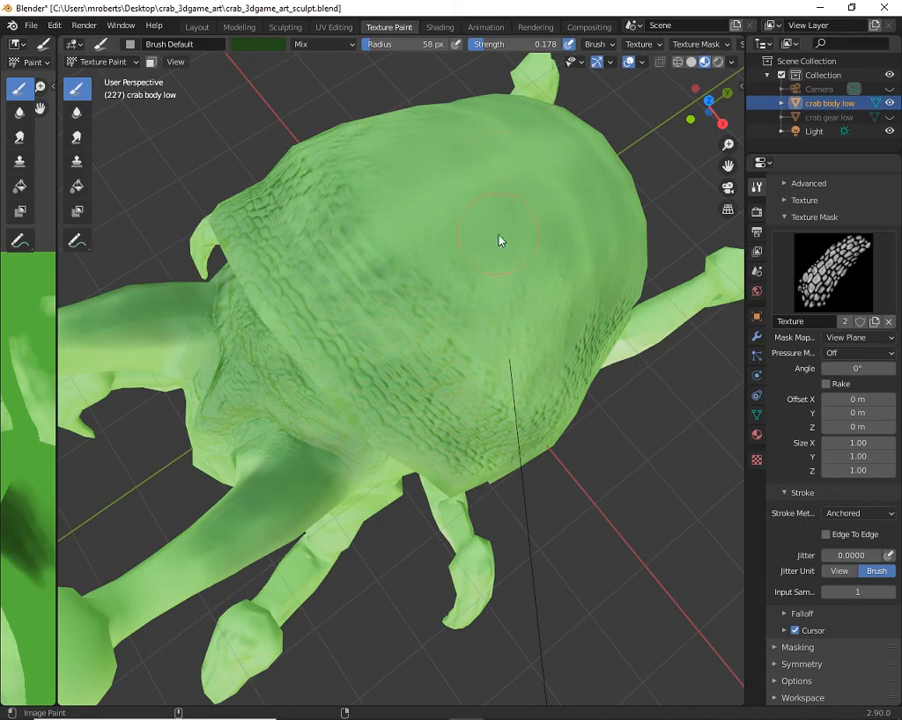
key("ctrl+z")
Set the brush strength to 0.807 and stamp dark green scales across the front of the shell
left_click_drag(492, 45, 554, 45)
mouse_move(400, 315)
left_mouse_down()
mouse_move(459, 338)
mouse_move(522, 328)
mouse_move(503, 318)
mouse_move(449, 358)
mouse_move(507, 358)
mouse_move(523, 342)
mouse_move(513, 354)
mouse_move(576, 348)
mouse_move(503, 343)
mouse_move(550, 342)
mouse_move(519, 199)
mouse_move(519, 322)
mouse_move(563, 330)
left_mouse_up()
mouse_move(478, 252)
middle_mouse_down()
mouse_move(521, 282)
mouse_move(427, 290)
middle_mouse_up()
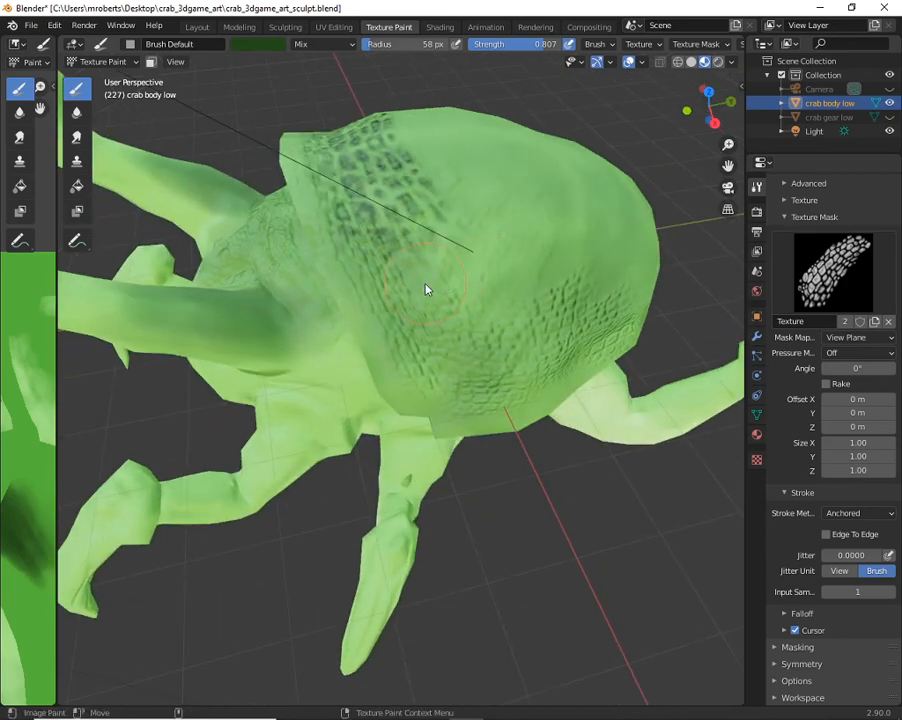
Stamp dark green scales onto the lower side of the shell and dismiss the chat notification
middle_click_drag(528, 320, 437, 308)
left_click_drag(471, 326, 568, 244)
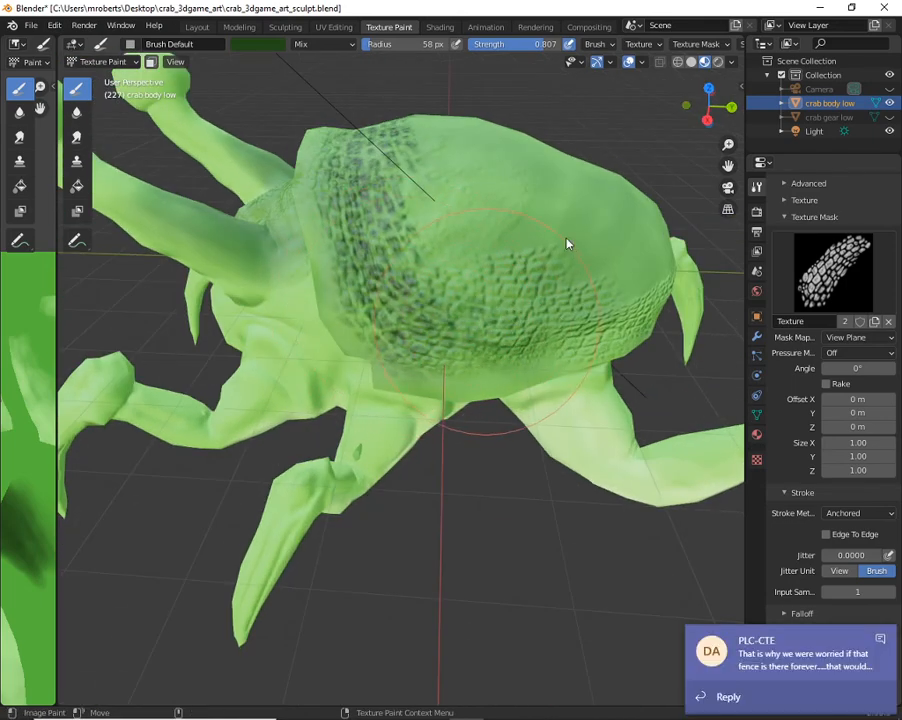
left_click(876, 639)
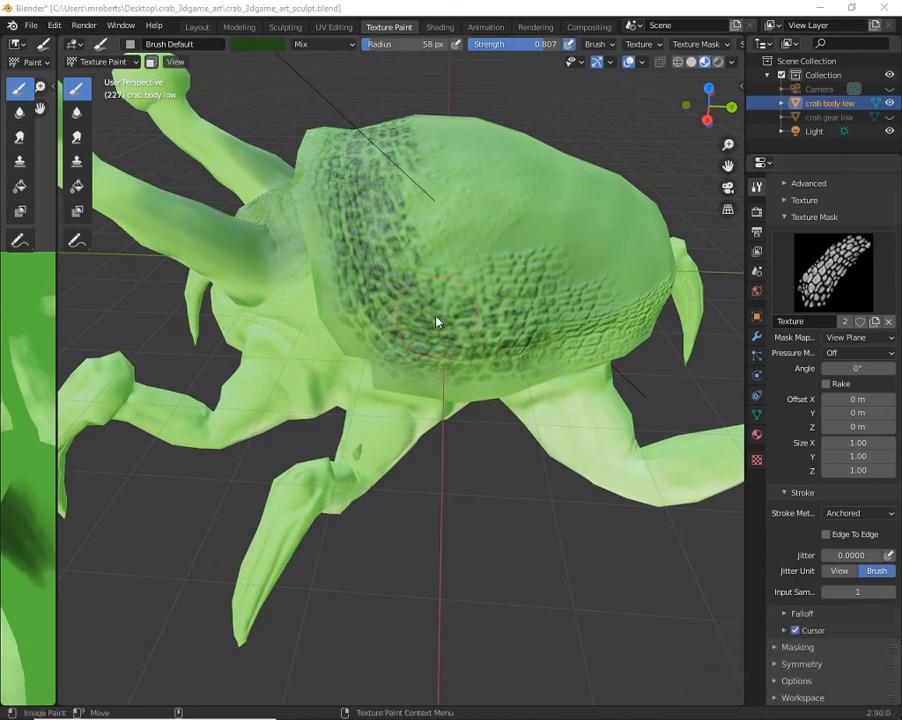
Stamp dark green scales along the lower side of the shell, working from the front toward the rear
left_click_drag(509, 323, 605, 364)
mouse_move(537, 350)
left_mouse_down("alt")
mouse_move(466, 323)
mouse_move(551, 332)
mouse_move(549, 262)
left_mouse_up("alt")
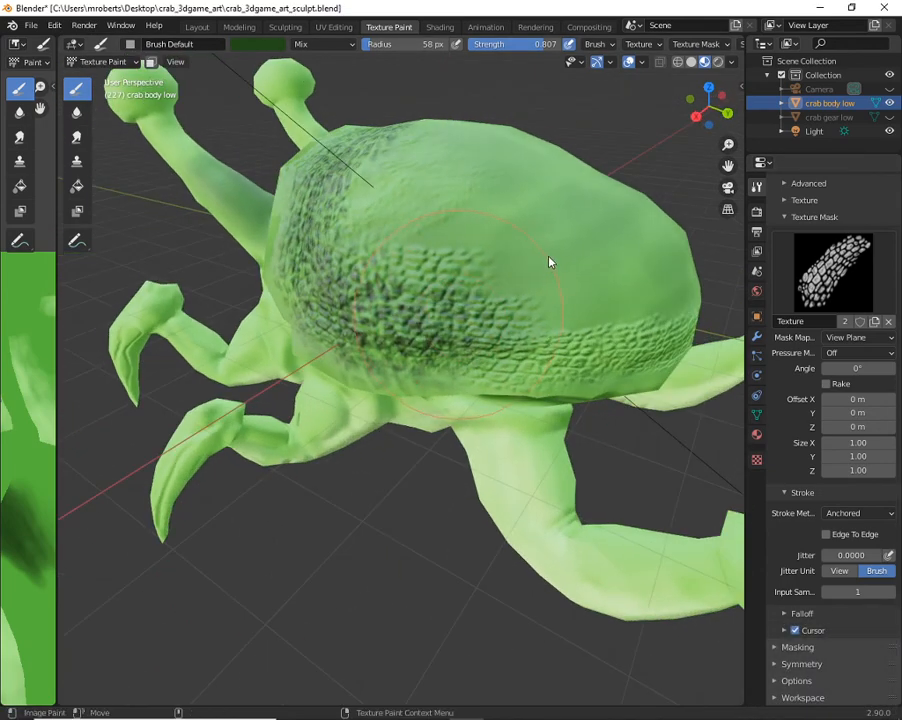
middle_click_drag(560, 344, 466, 294)
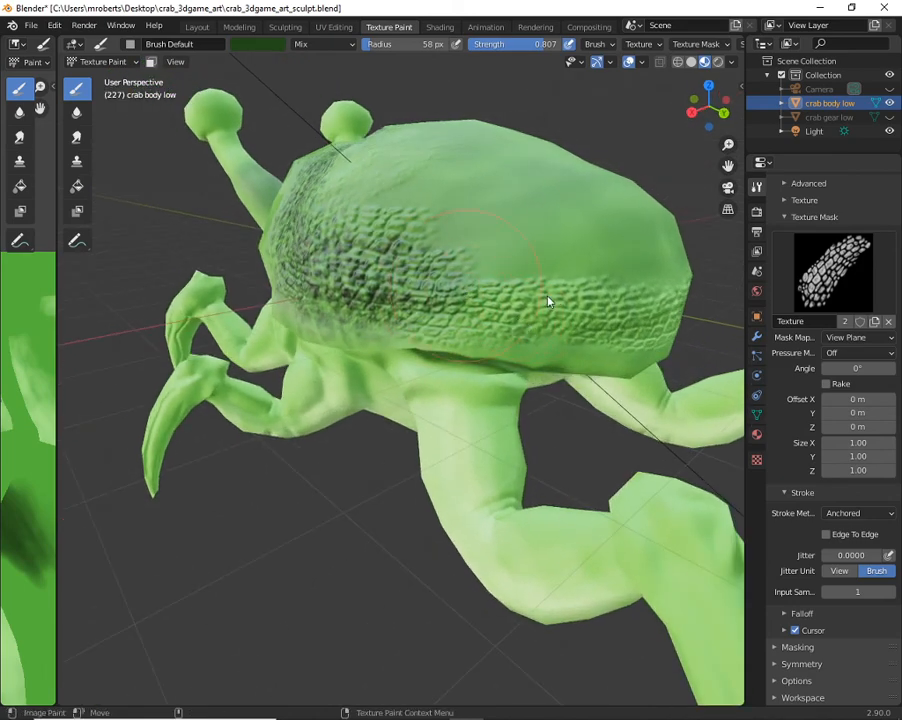
mouse_move(547, 298)
left_mouse_down()
mouse_move(566, 253)
mouse_move(543, 222)
mouse_move(559, 212)
left_mouse_up()
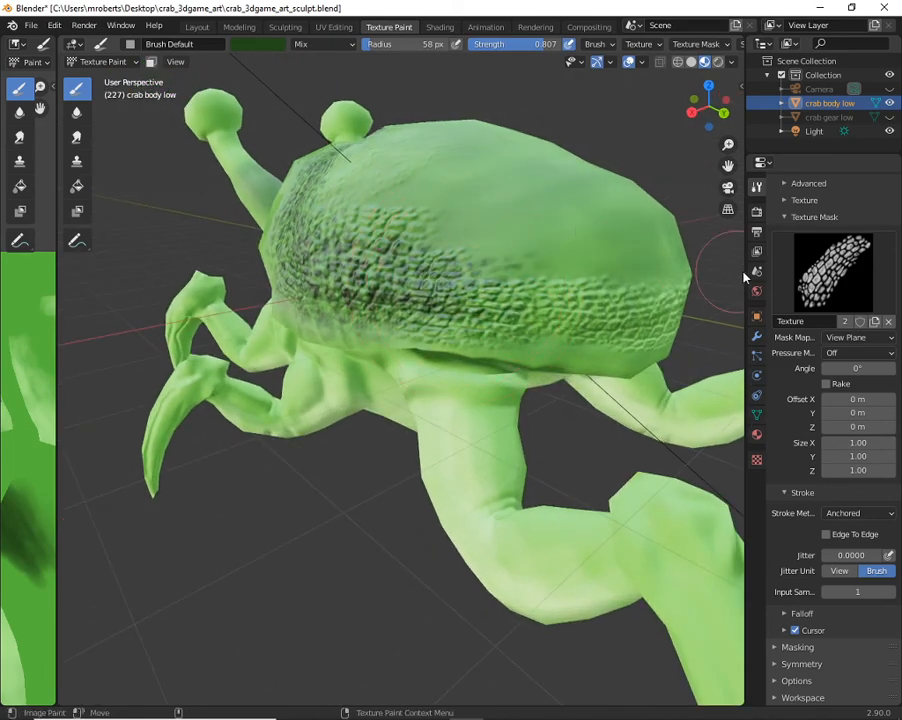
Stamp dark green scales on the head between the eye stalks and under the shell's front rim
mouse_move(614, 293)
middle_mouse_down()
mouse_move(477, 324)
mouse_move(364, 258)
mouse_move(461, 320)
mouse_move(326, 306)
mouse_move(360, 300)
middle_mouse_up()
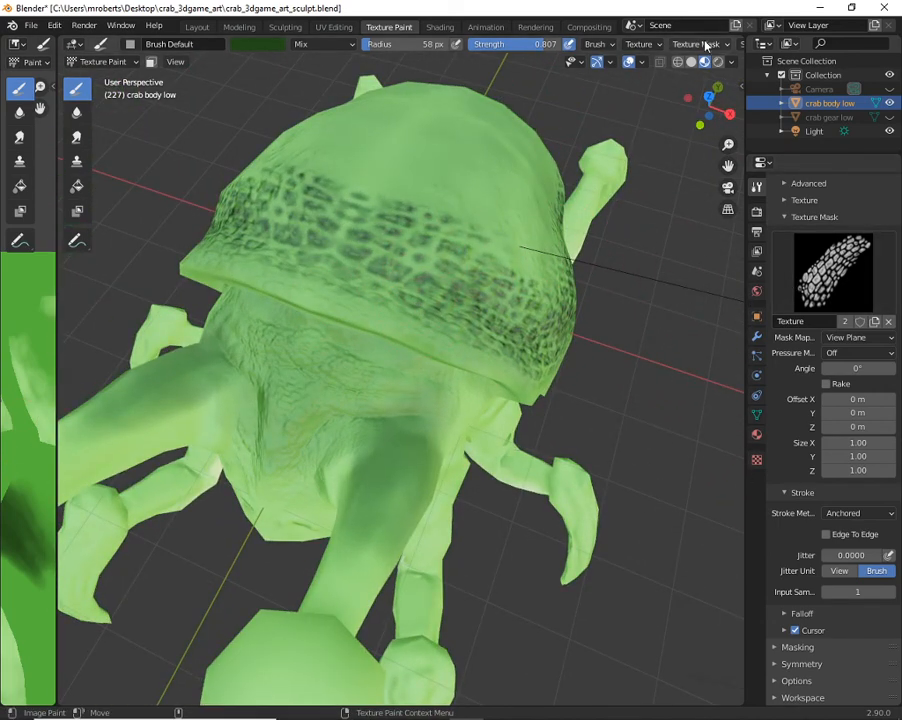
left_click(641, 44)
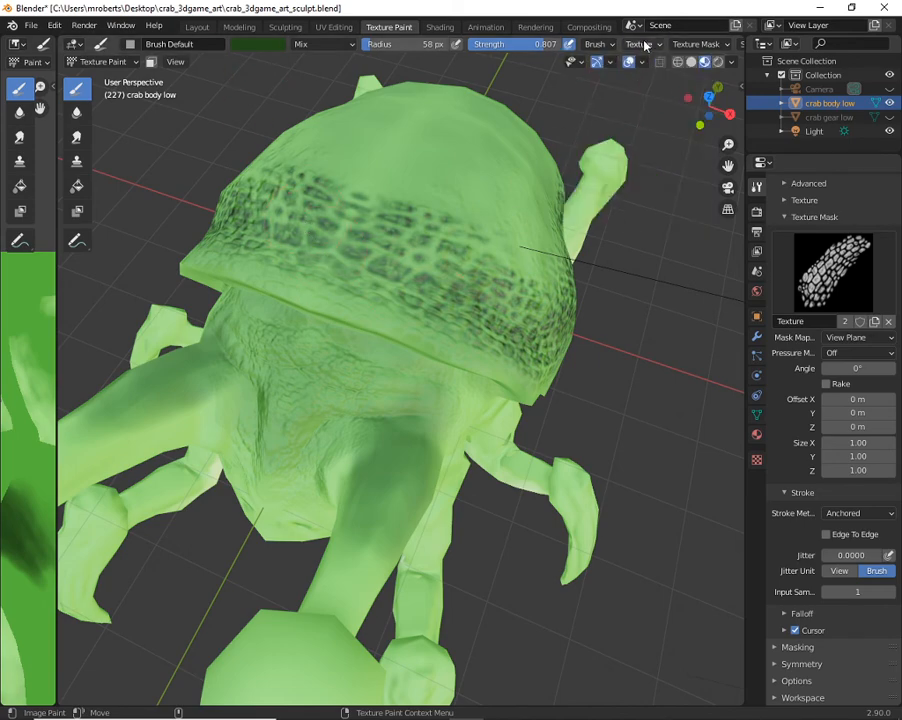
mouse_move(300, 397)
middle_mouse_down()
mouse_move(344, 376)
mouse_move(377, 334)
middle_mouse_up()
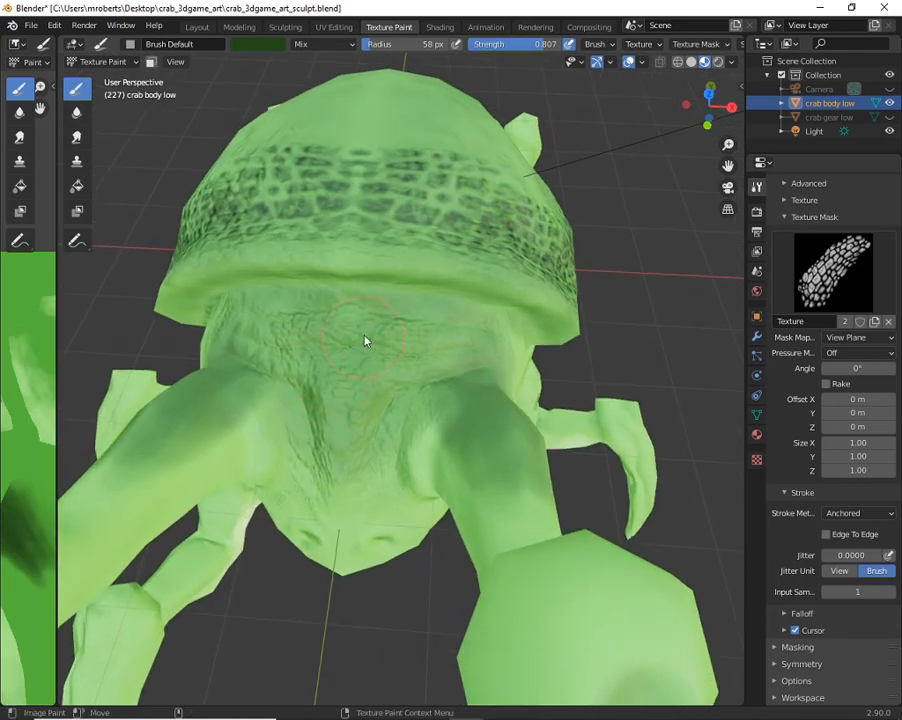
mouse_move(360, 328)
left_mouse_down()
mouse_move(442, 340)
mouse_move(468, 356)
mouse_move(450, 372)
mouse_move(437, 346)
mouse_move(467, 400)
mouse_move(463, 415)
left_mouse_up()
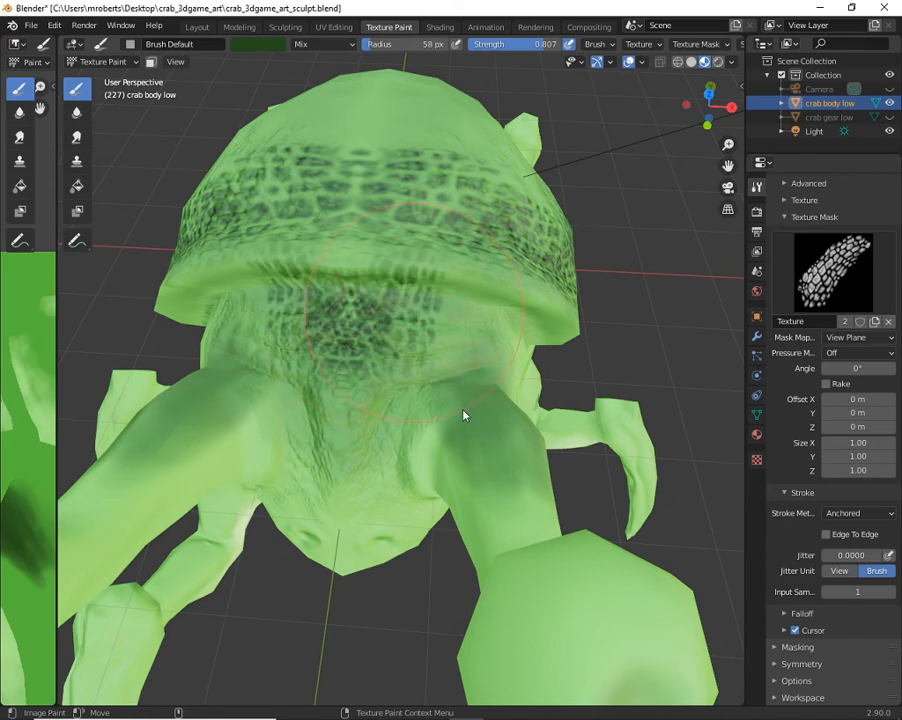
left_click_drag(391, 436, 419, 477)
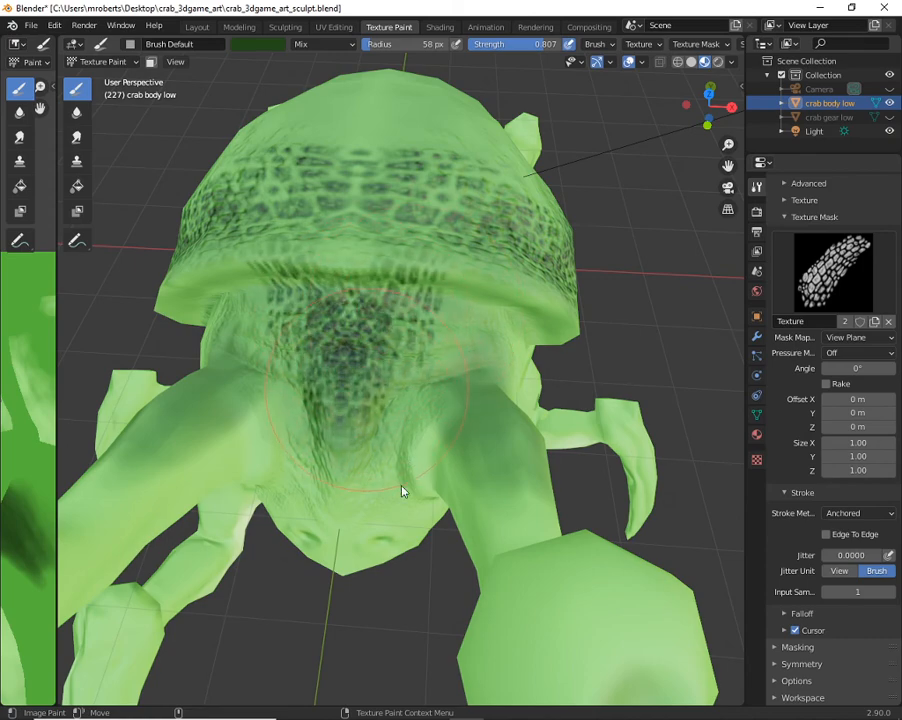
middle_click_drag(402, 491, 390, 304)
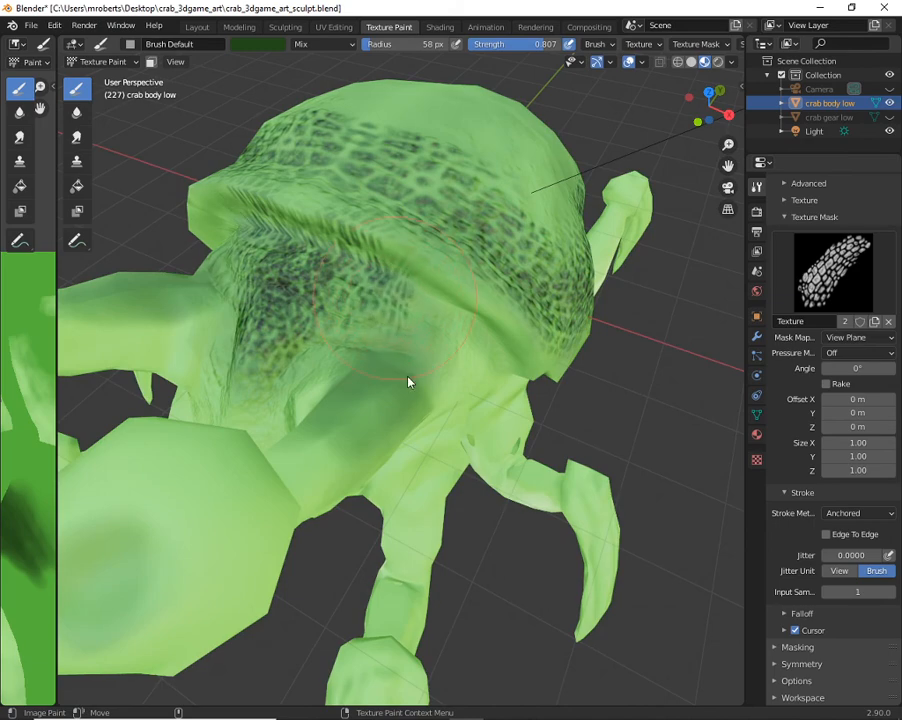
middle_click_drag(416, 350, 407, 314)
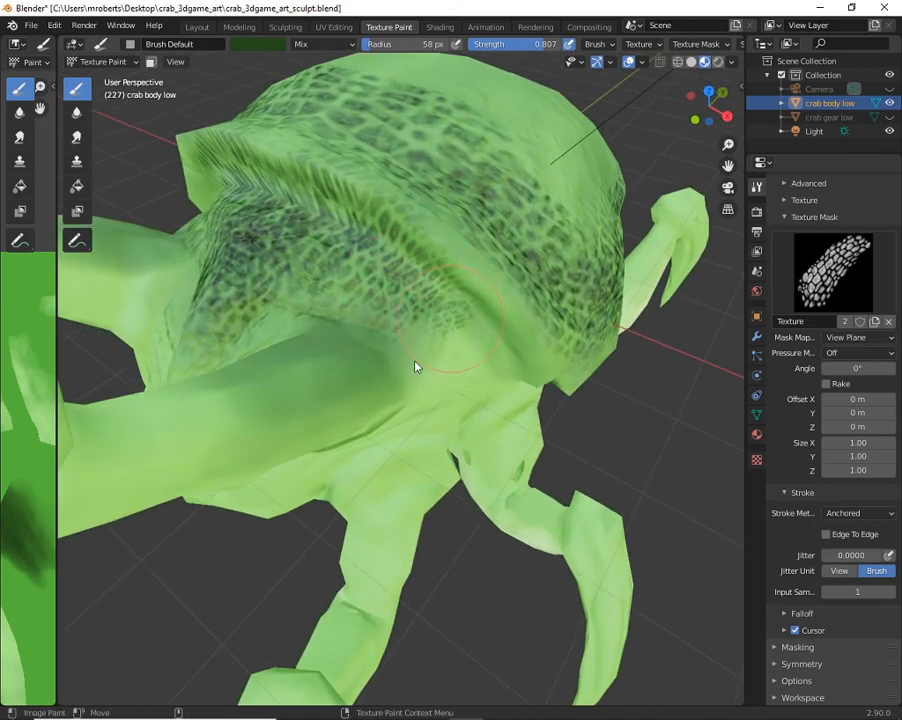
Stamp dark green scales around the lower rear edge of the shell to complete the band
mouse_move(459, 338)
middle_mouse_down()
mouse_move(195, 284)
mouse_move(433, 322)
mouse_move(454, 341)
middle_mouse_up()
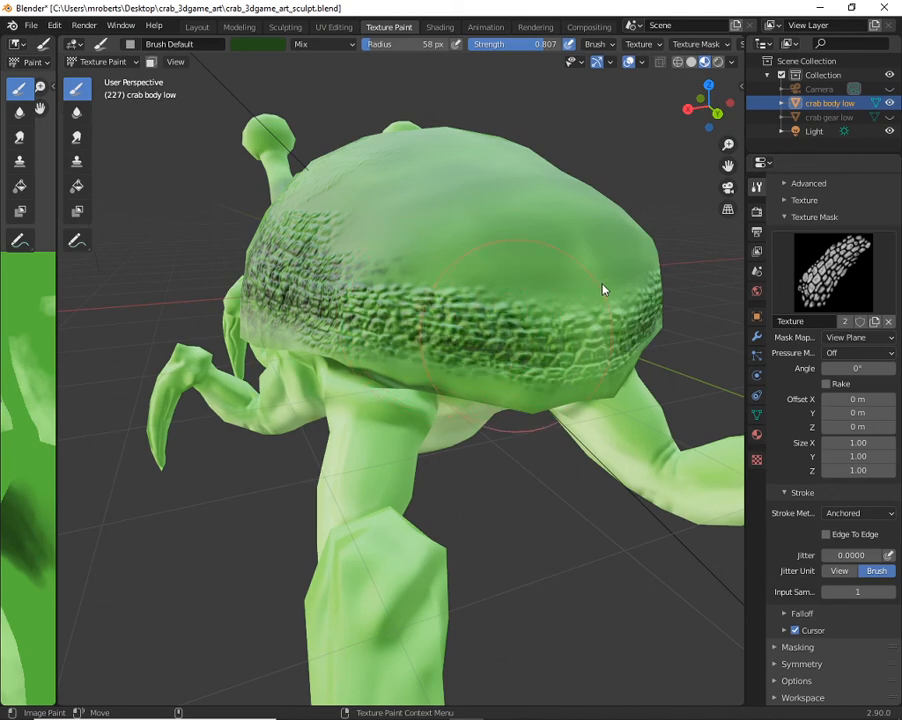
middle_click_drag(593, 282, 456, 362)
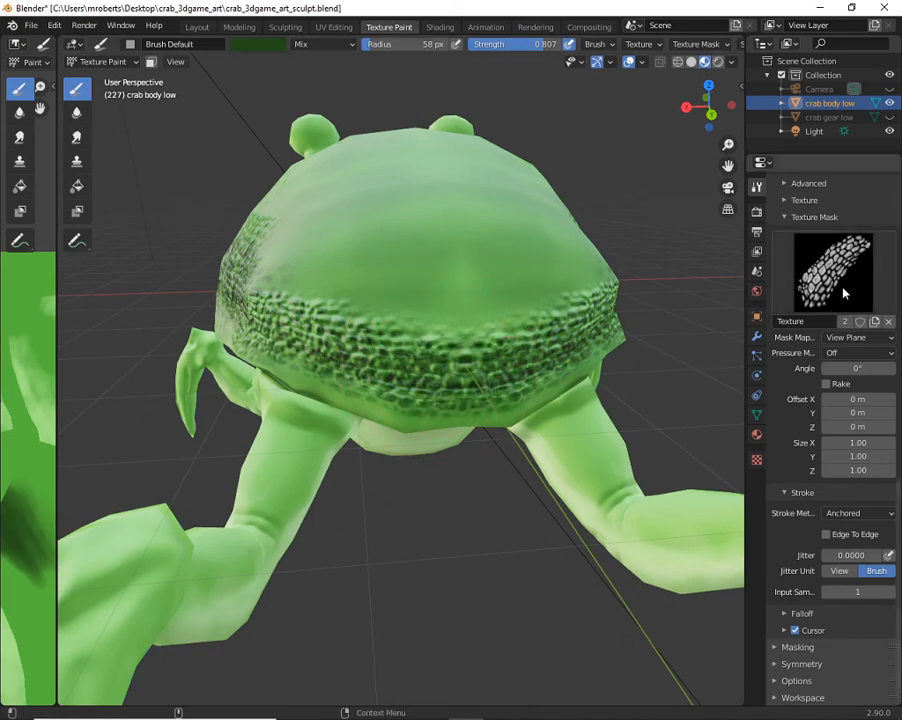
middle_click_drag(424, 388, 527, 396)
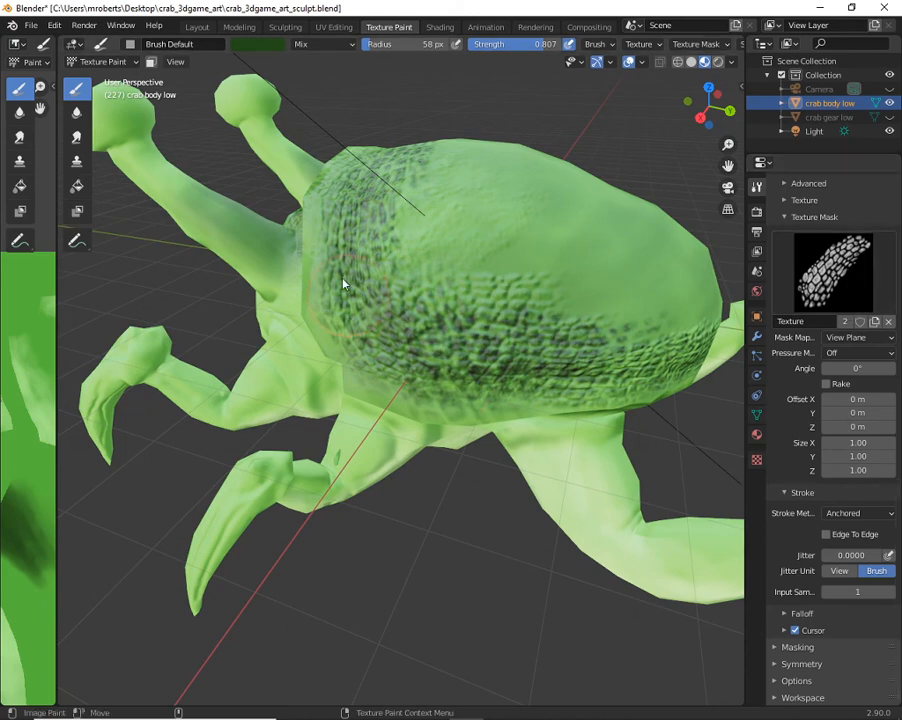
middle_click_drag(413, 282, 550, 288)
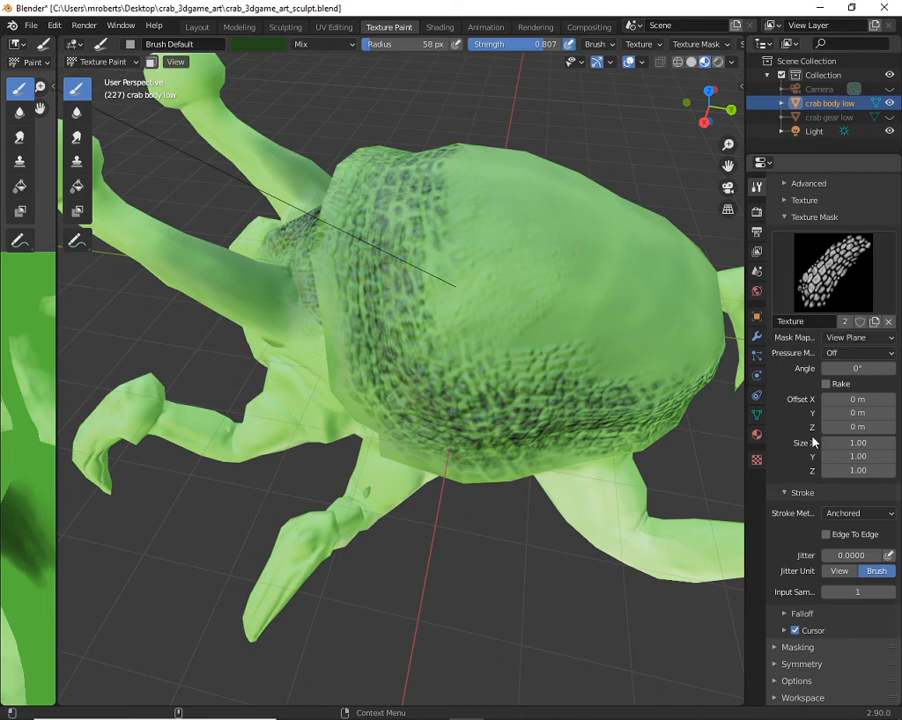
Review the brush's texture mask and stroke settings, choosing Anchored again as the stroke method
scroll(828, 278, "up", 4)
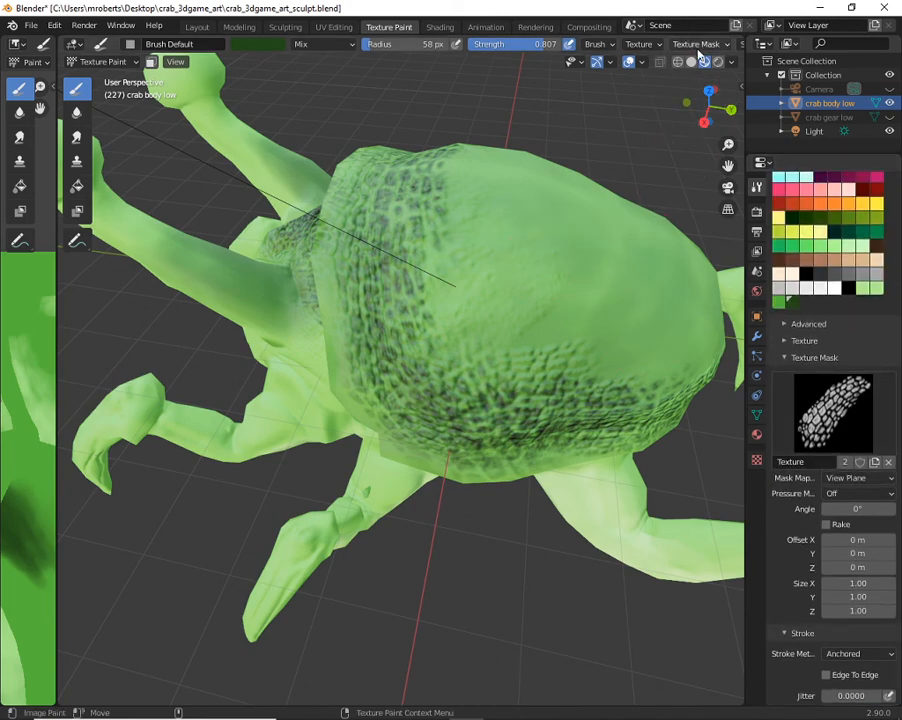
scroll(850, 440, "down", 4)
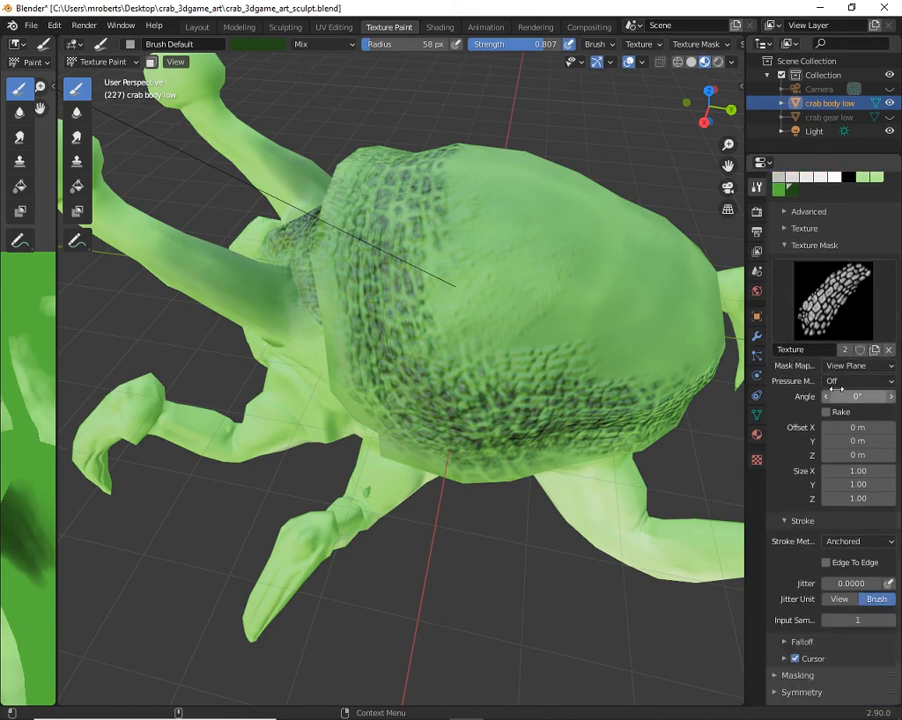
left_click(849, 513)
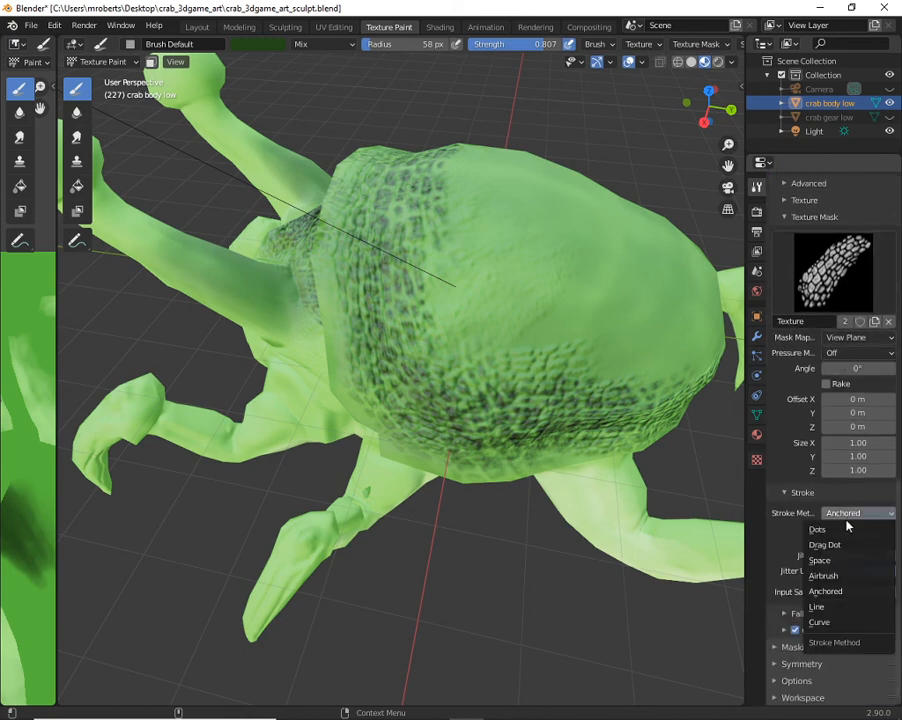
left_click(821, 592)
mouse_move(435, 537)
middle_mouse_down()
mouse_move(455, 511)
mouse_move(437, 499)
mouse_move(543, 511)
middle_mouse_up()
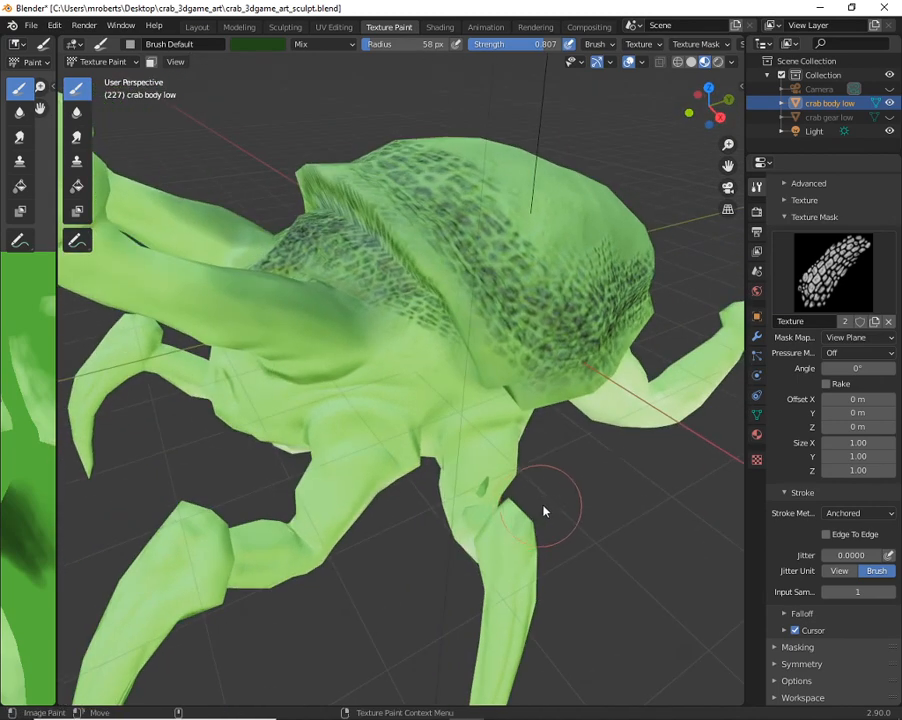
Widen the image editor, save the painted crab body color texture image, and save the Blender file
left_click_drag(57, 333, 183, 320)
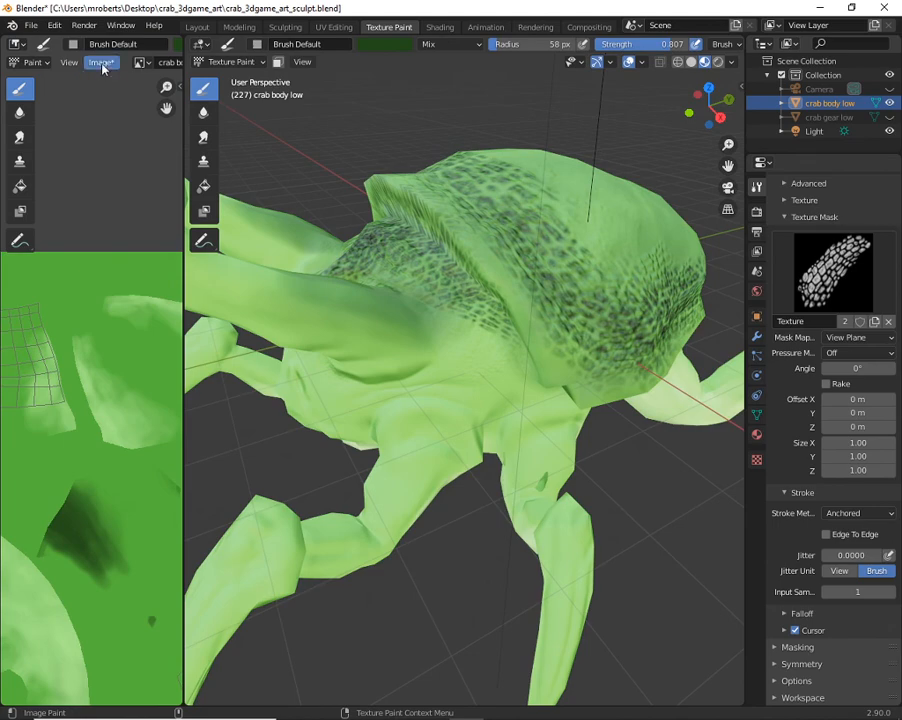
left_click(102, 63)
left_click(113, 177)
middle_click_drag(469, 332, 558, 378)
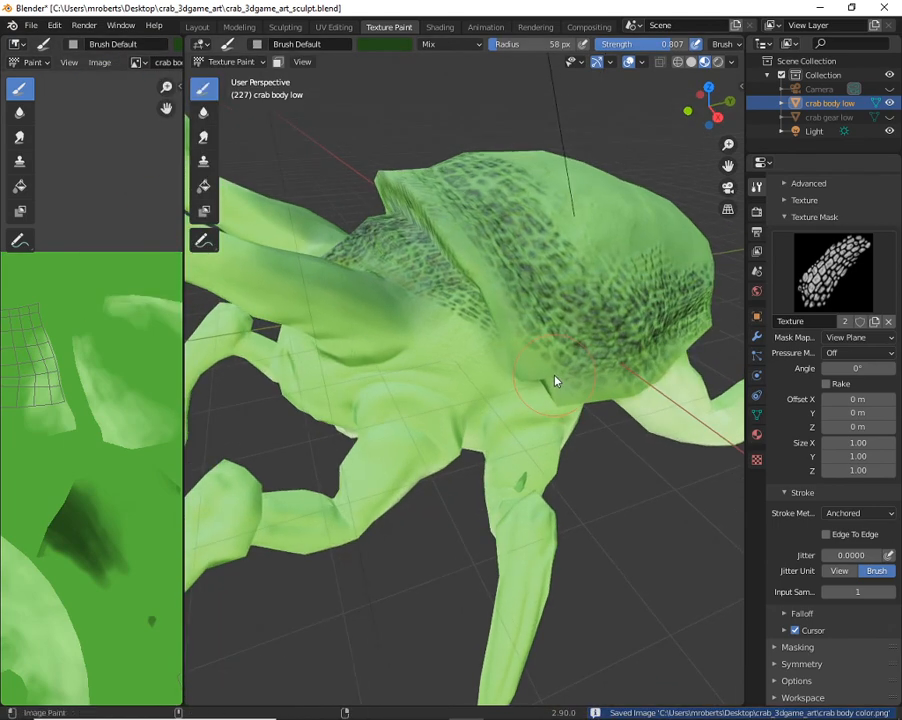
key("ctrl+s")
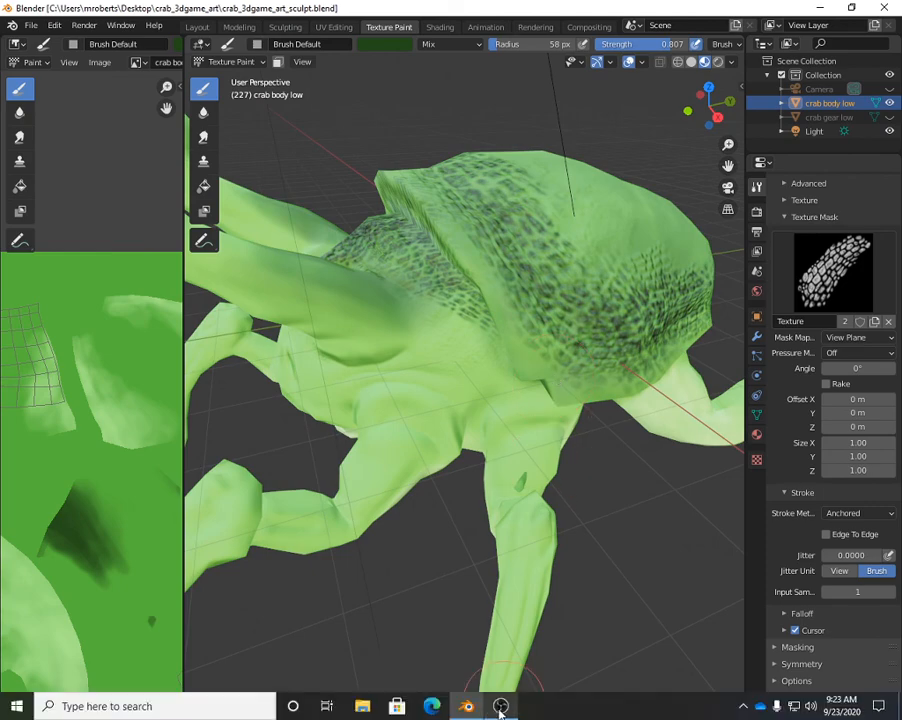
left_click(500, 707)
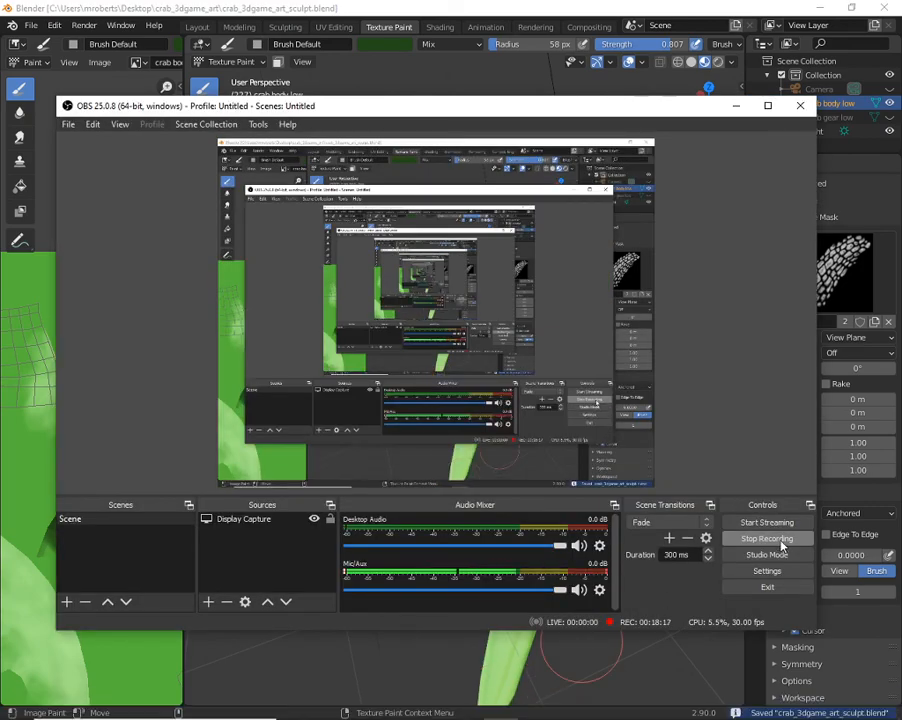